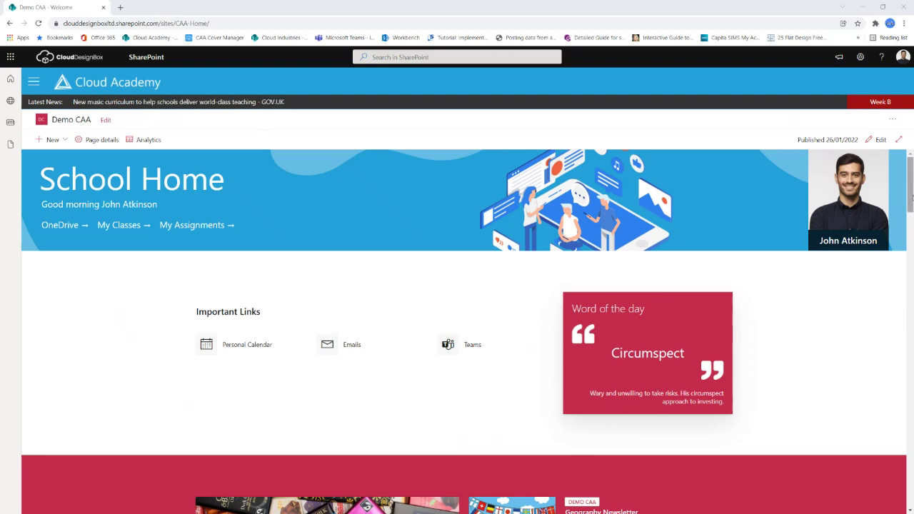
Step: Review the news, My Assignments and My Class Teams sections of the School Home page
{"action": "left_click_drag", "start_coordinate": [911, 198], "coordinate": [911, 241]}
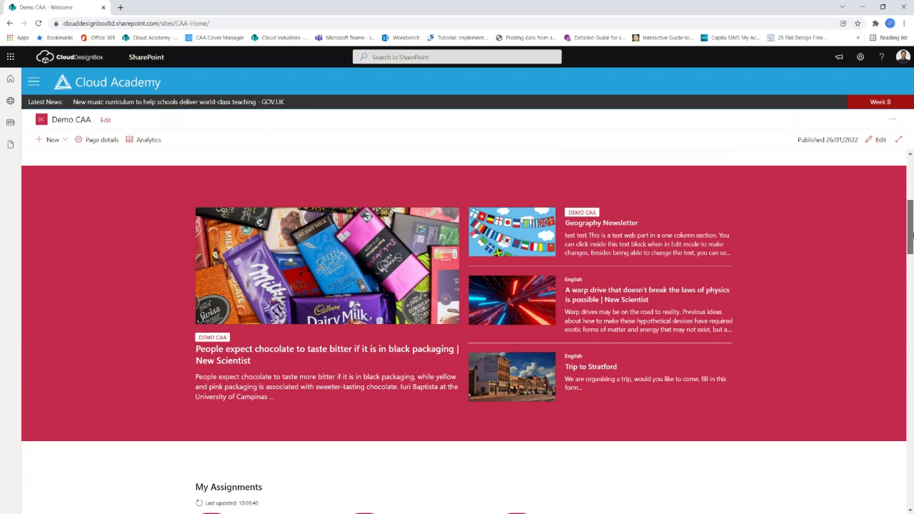
{"action": "scroll", "coordinate": [912, 234], "scroll_direction": "down", "scroll_amount": 4}
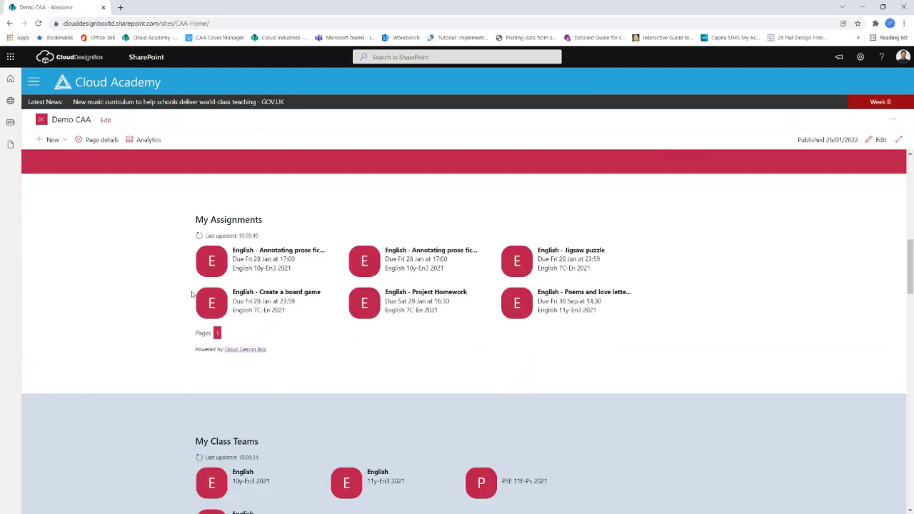
{"action": "scroll", "coordinate": [912, 285], "scroll_direction": "down", "scroll_amount": 2}
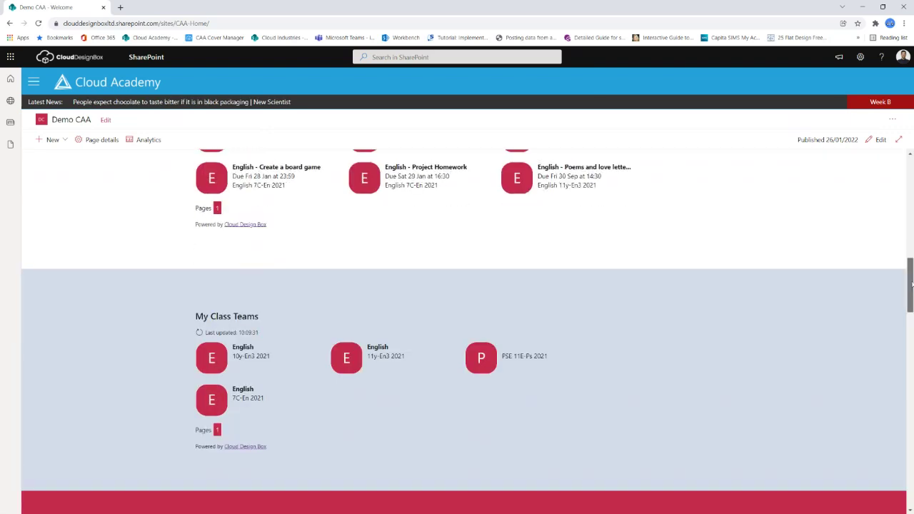
{"action": "left_click_drag", "start_coordinate": [911, 285], "coordinate": [912, 141]}
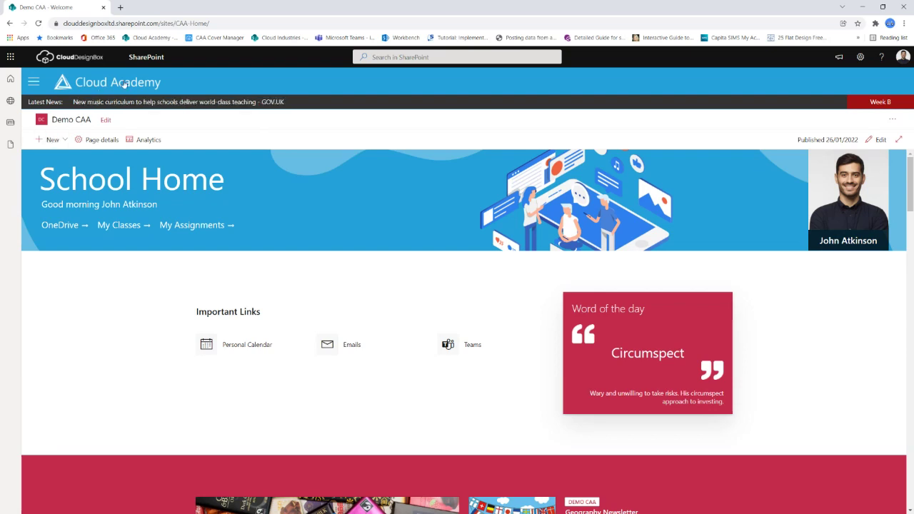
Step: Open the Library site from the Communications links and view its welcome page
{"action": "left_click", "coordinate": [33, 83]}
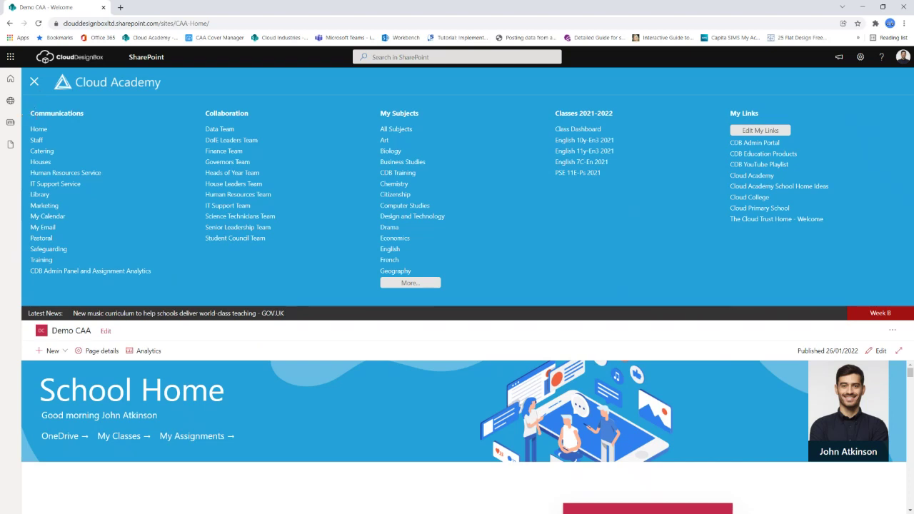
{"action": "left_click_drag", "start_coordinate": [28, 113], "coordinate": [169, 271]}
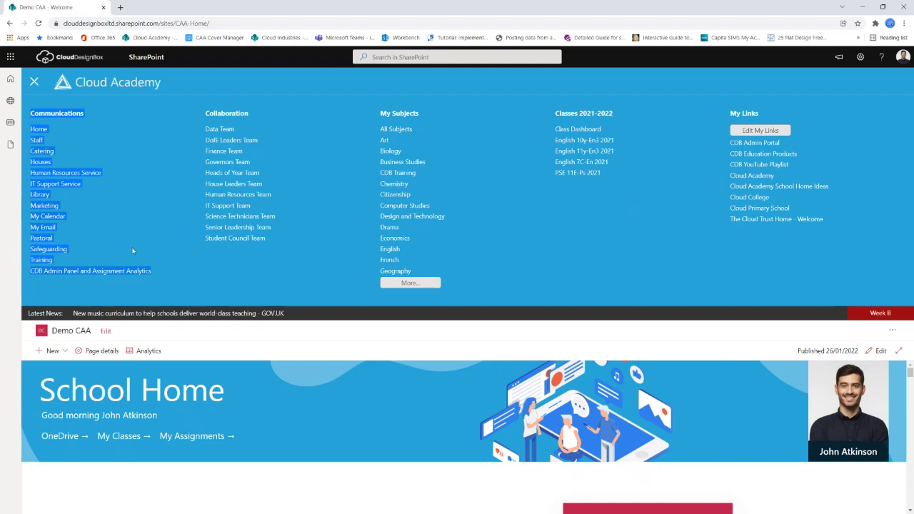
{"action": "left_click", "coordinate": [39, 195]}
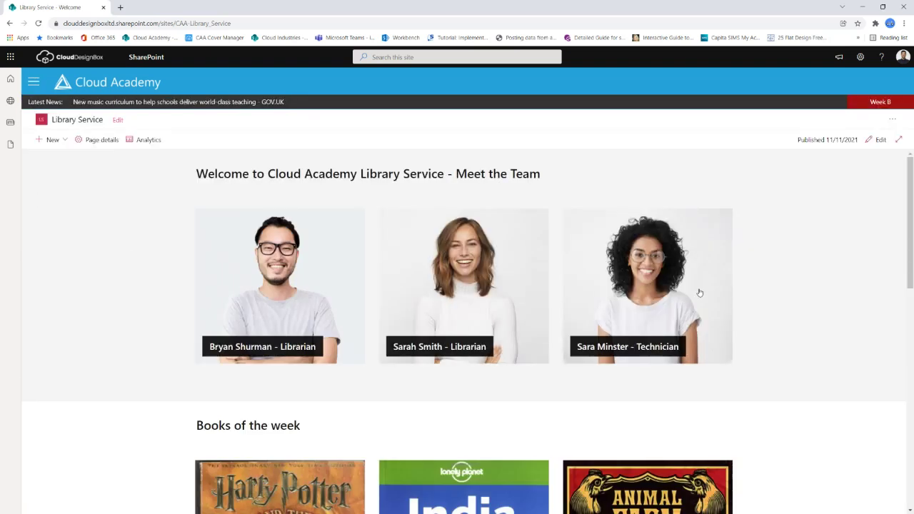
{"action": "left_click_drag", "start_coordinate": [912, 205], "coordinate": [892, 188]}
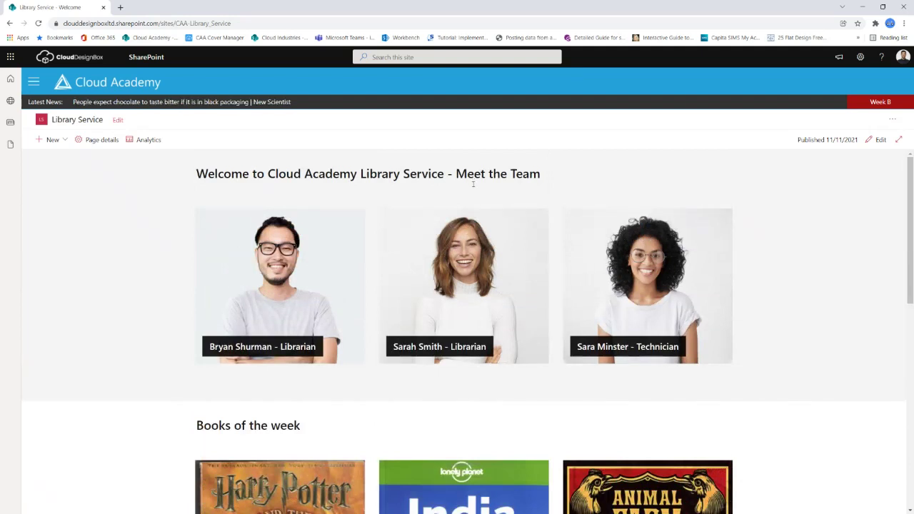
Step: Open the Policies library of the Staff communication site
{"action": "left_click", "coordinate": [33, 83]}
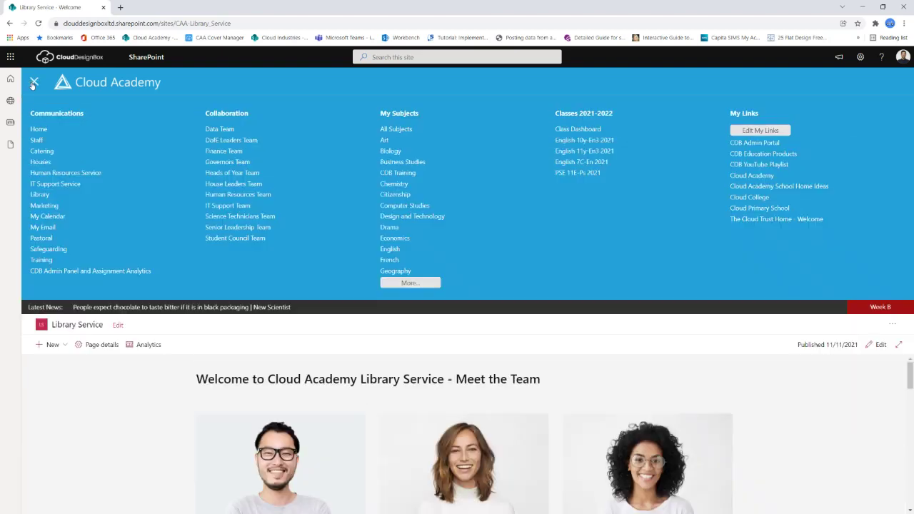
{"action": "left_click", "coordinate": [36, 140]}
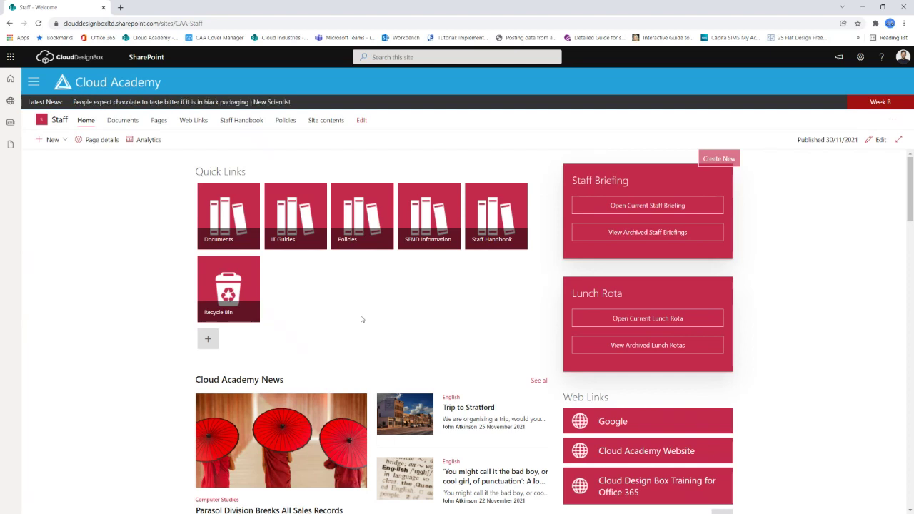
{"action": "left_click", "coordinate": [352, 239]}
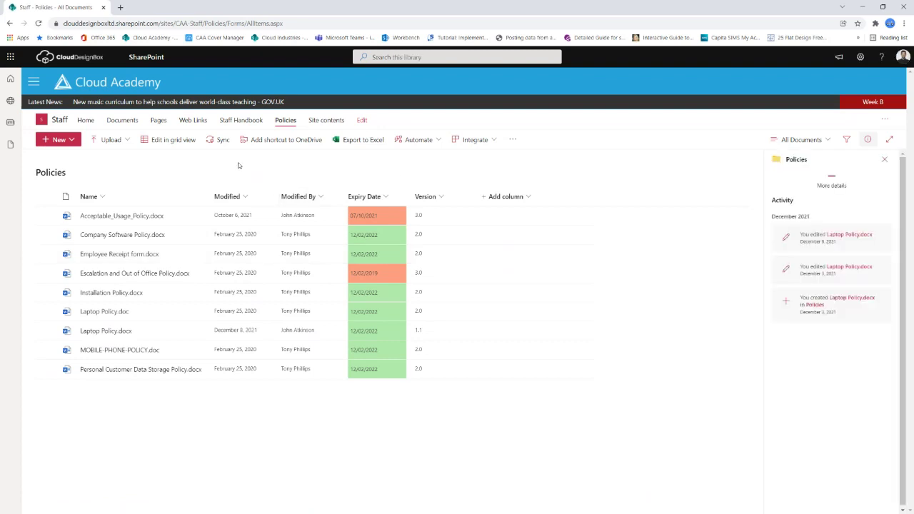
Step: Examine the column types that can be added to the Policies library and its reminder option for Expiry Date
{"action": "left_click", "coordinate": [513, 197]}
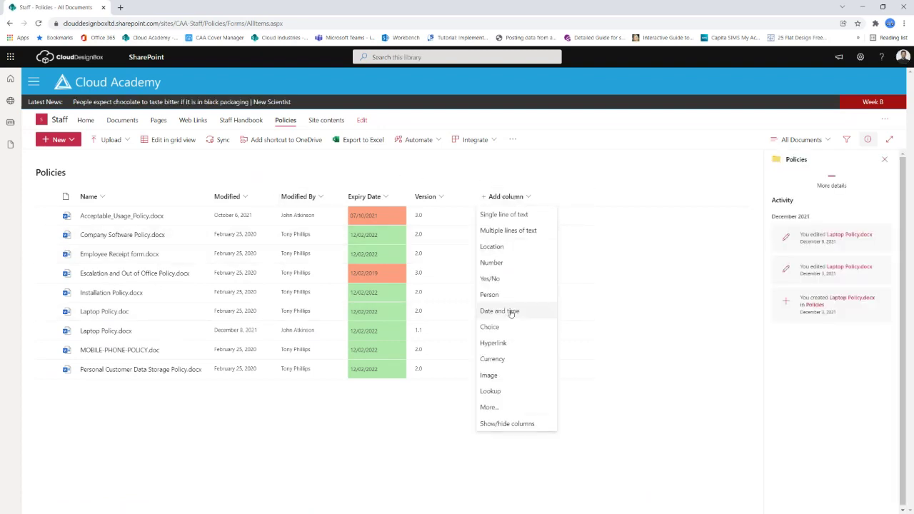
{"action": "left_click", "coordinate": [360, 385]}
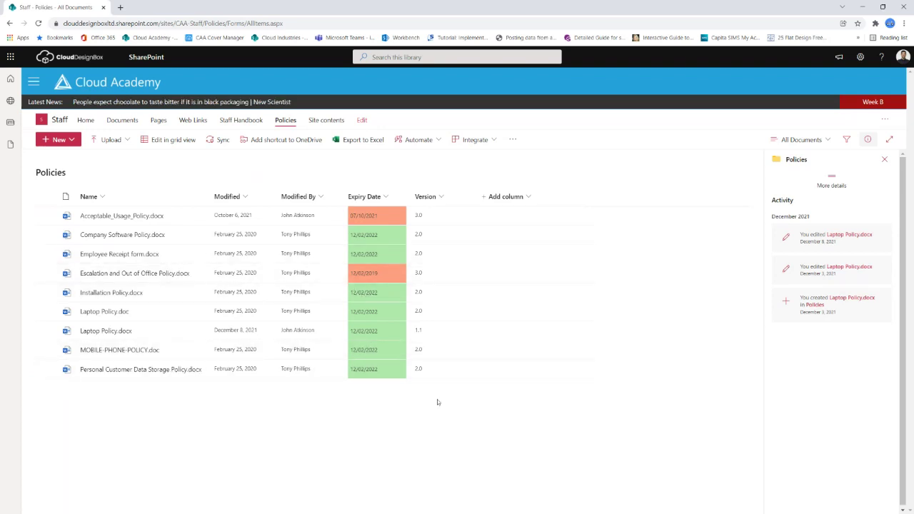
{"action": "left_click", "coordinate": [430, 143]}
{"action": "mouse_move", "coordinate": [427, 159]}
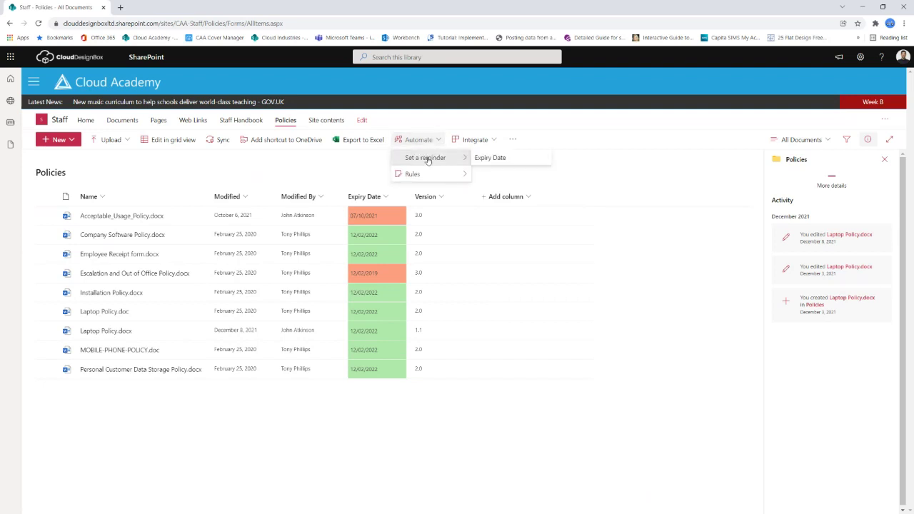
{"action": "left_click", "coordinate": [505, 175]}
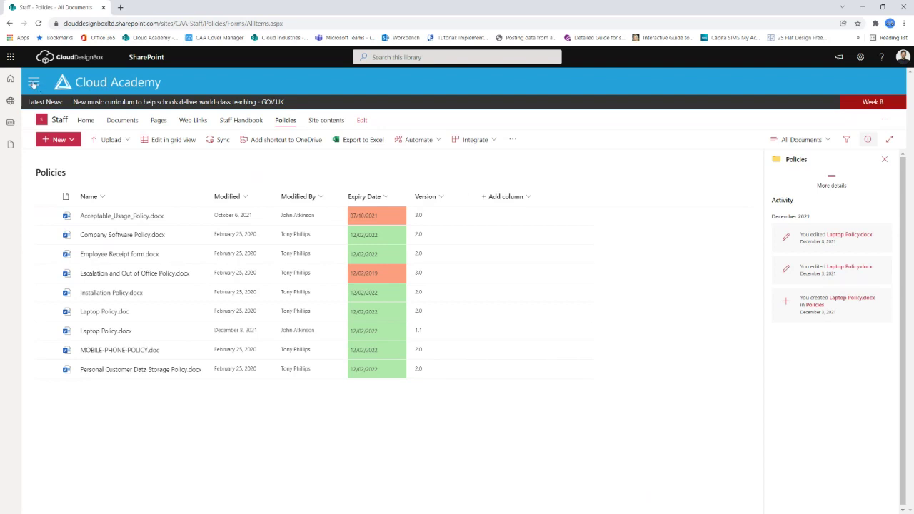
Step: Open the Exams Analysis folder of the Data Team site from the Collaboration links
{"action": "left_click", "coordinate": [32, 82]}
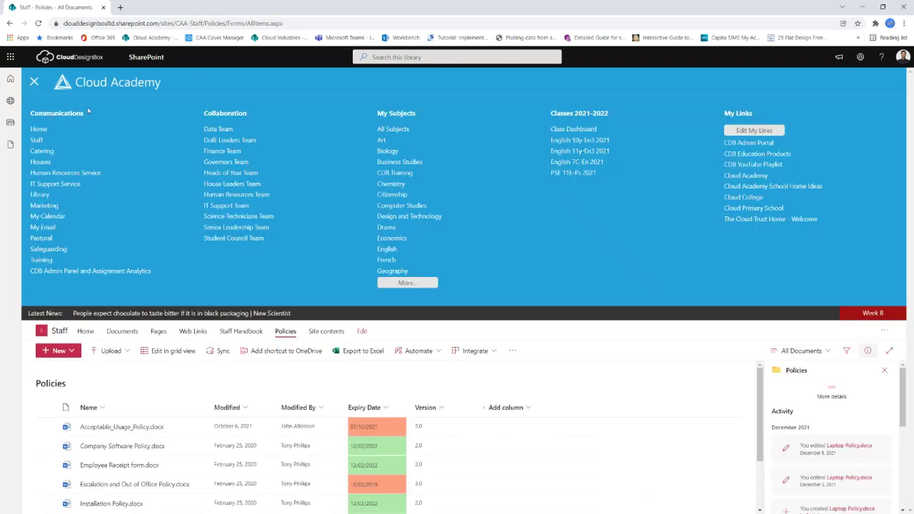
{"action": "left_click_drag", "start_coordinate": [202, 112], "coordinate": [277, 245]}
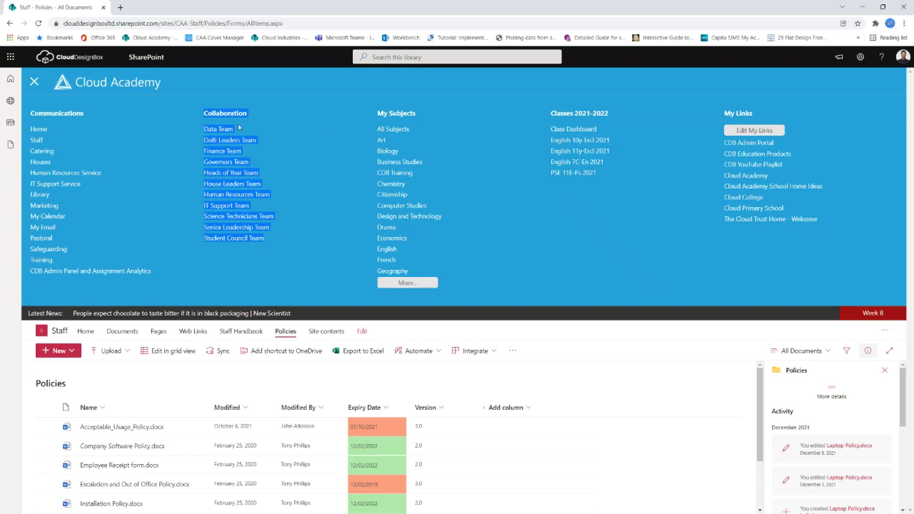
{"action": "left_click", "coordinate": [259, 120]}
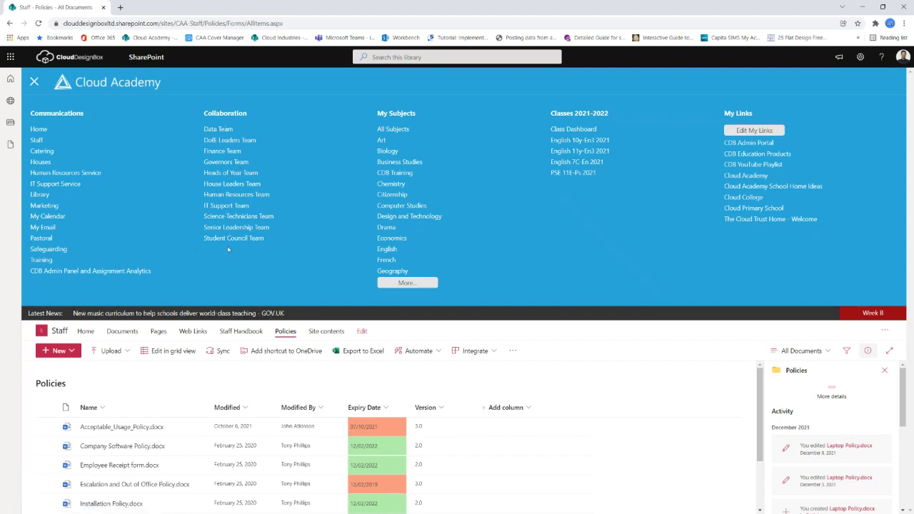
{"action": "left_click", "coordinate": [218, 130]}
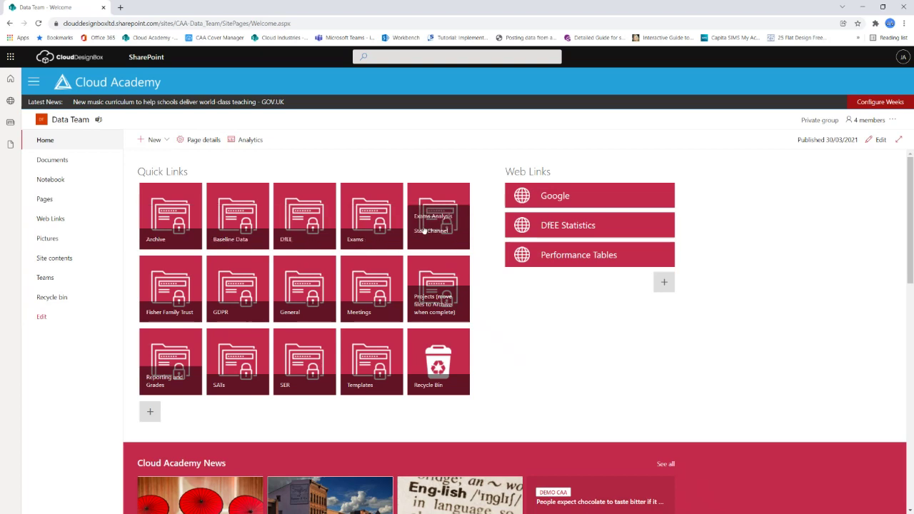
{"action": "left_click", "coordinate": [437, 222]}
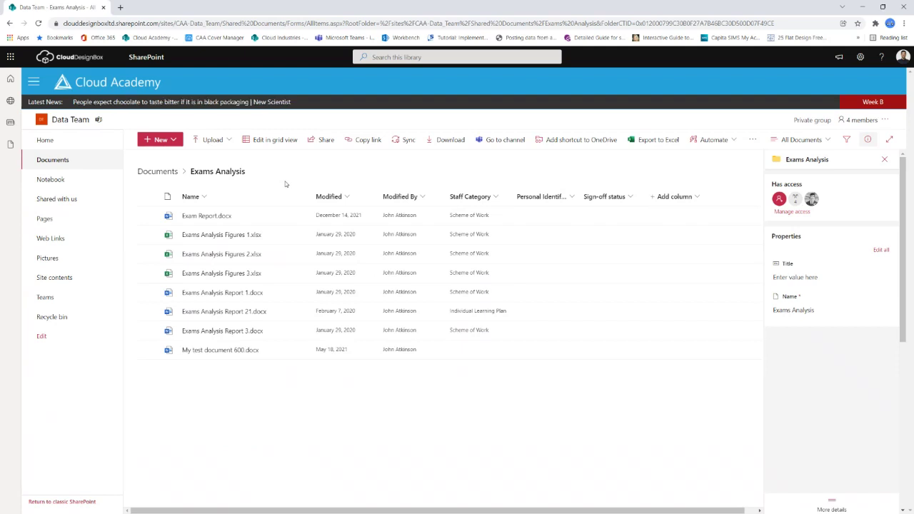
Step: Inspect the version history of Exams Analysis Report 3.docx and the Restore option for version 2.0
{"action": "left_click", "coordinate": [296, 336]}
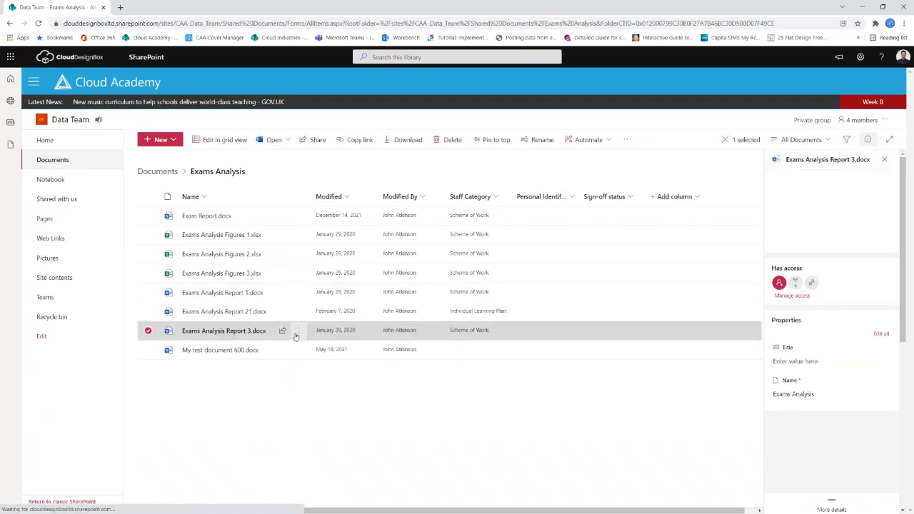
{"action": "left_click", "coordinate": [298, 331]}
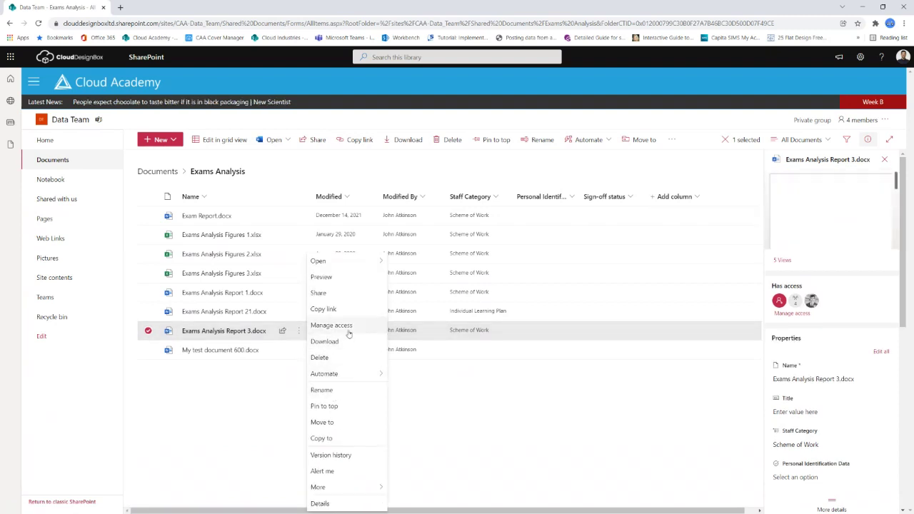
{"action": "left_click", "coordinate": [346, 455]}
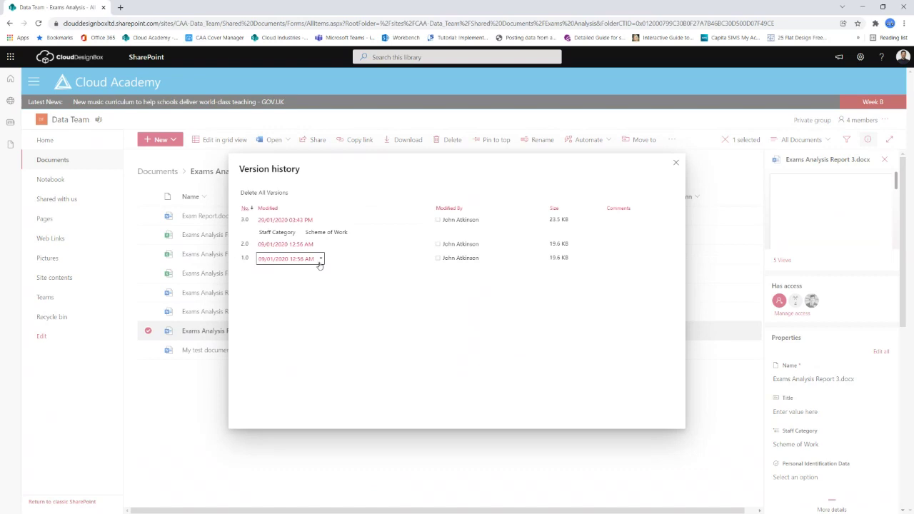
{"action": "left_click", "coordinate": [321, 245]}
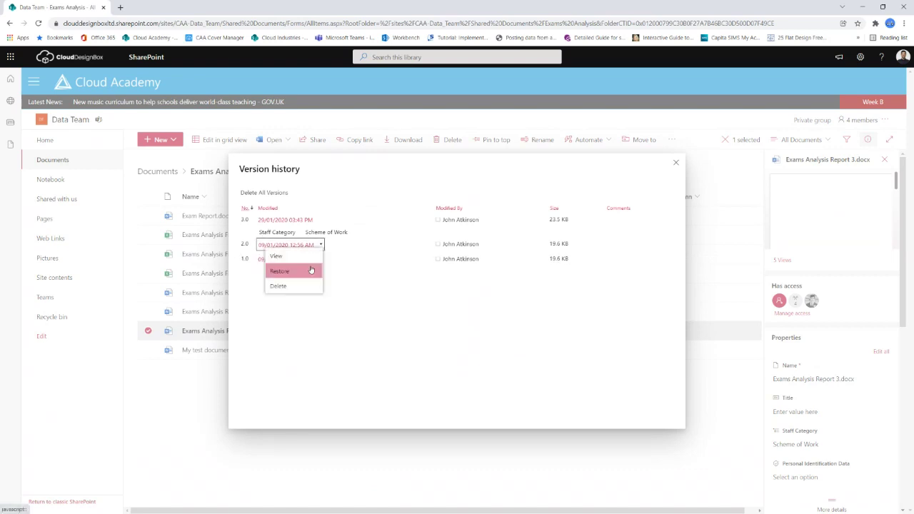
{"action": "left_click", "coordinate": [311, 270]}
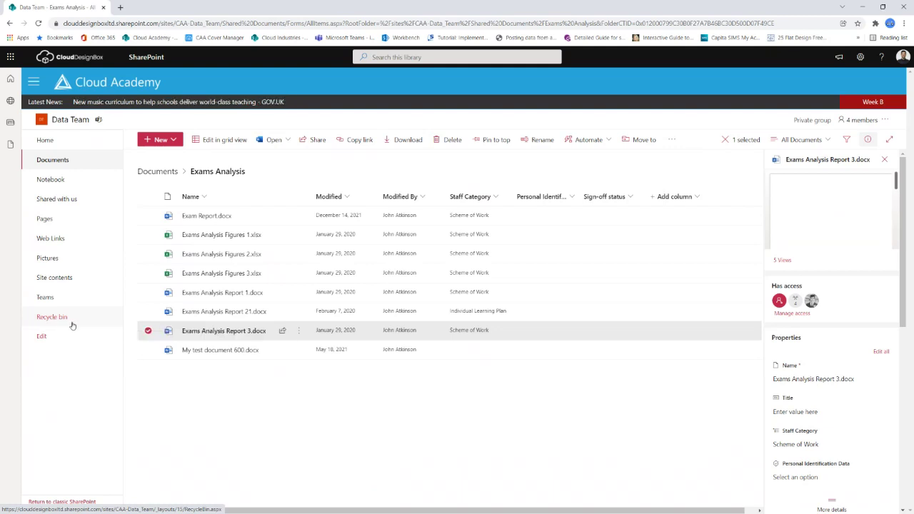
{"action": "left_click", "coordinate": [196, 392]}
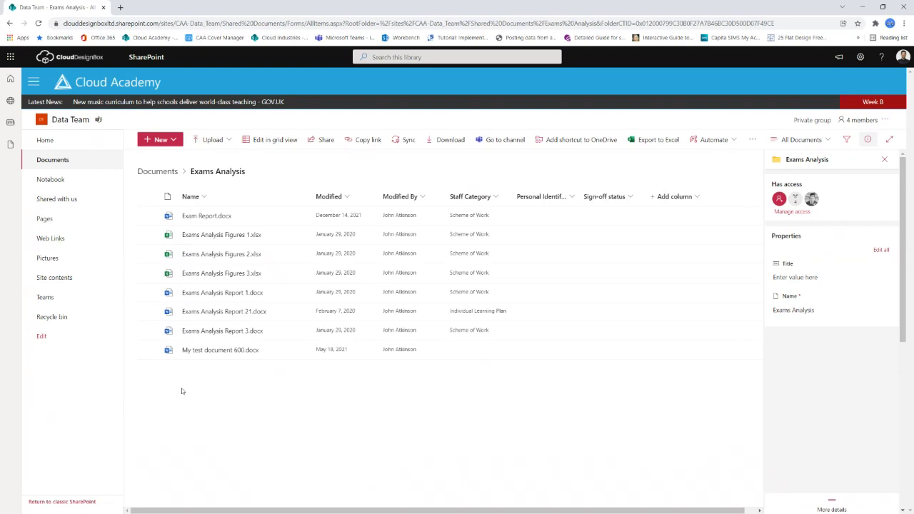
Step: Review the class links listed under Classes 2021-2022 in the Cloud Academy site navigation
{"action": "left_click", "coordinate": [32, 82]}
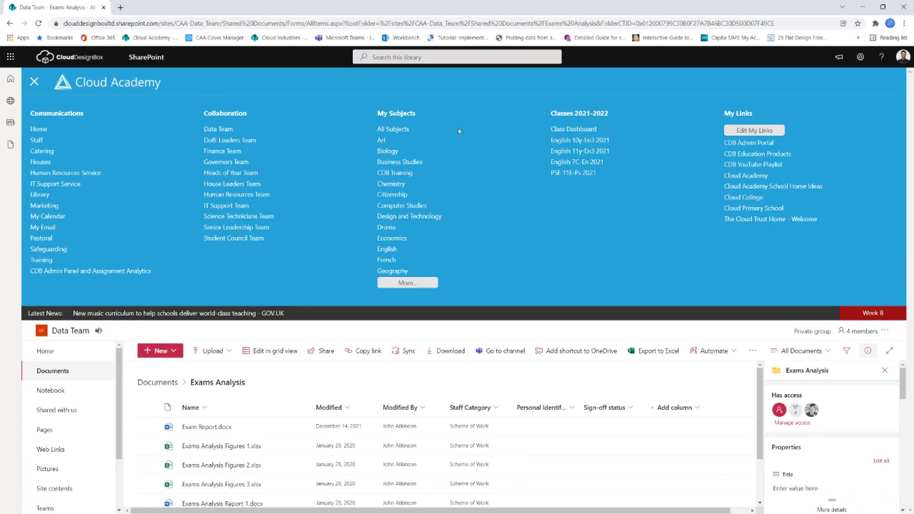
{"action": "left_click_drag", "start_coordinate": [378, 112], "coordinate": [552, 114]}
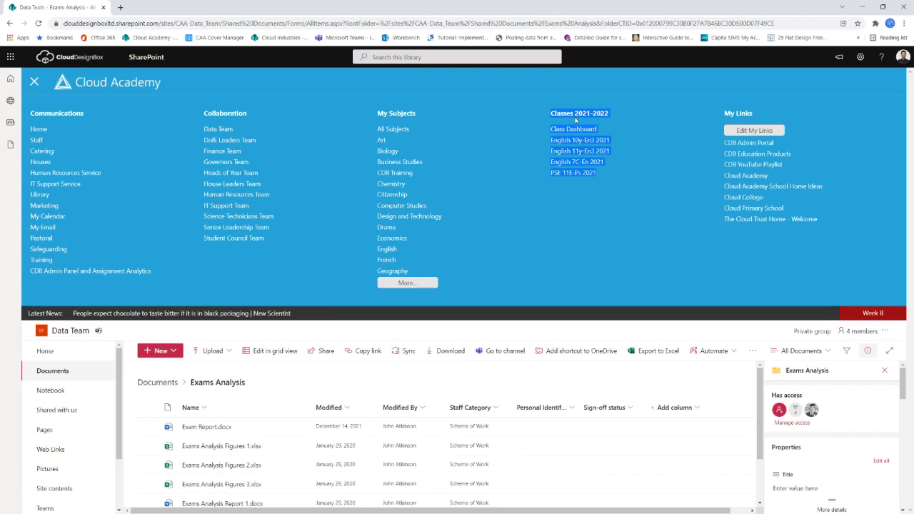
{"action": "left_click", "coordinate": [629, 174]}
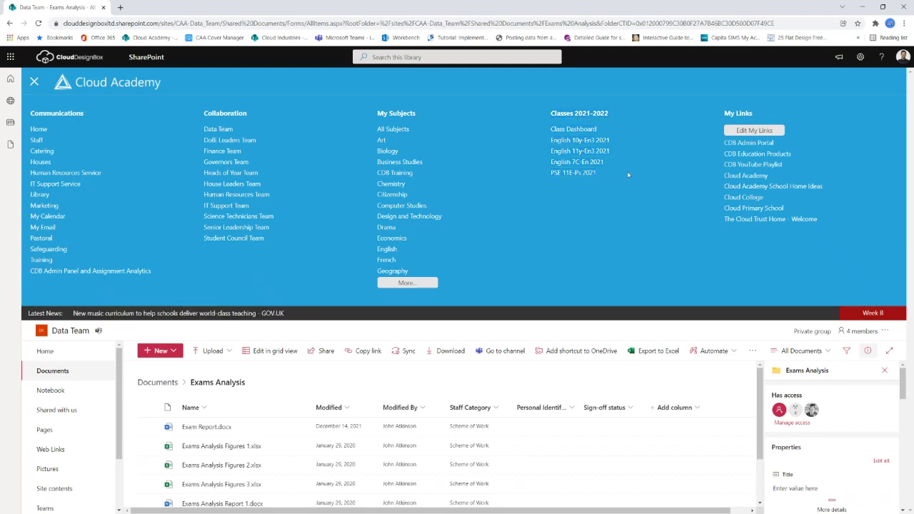
{"action": "left_click_drag", "start_coordinate": [613, 165], "coordinate": [551, 147]}
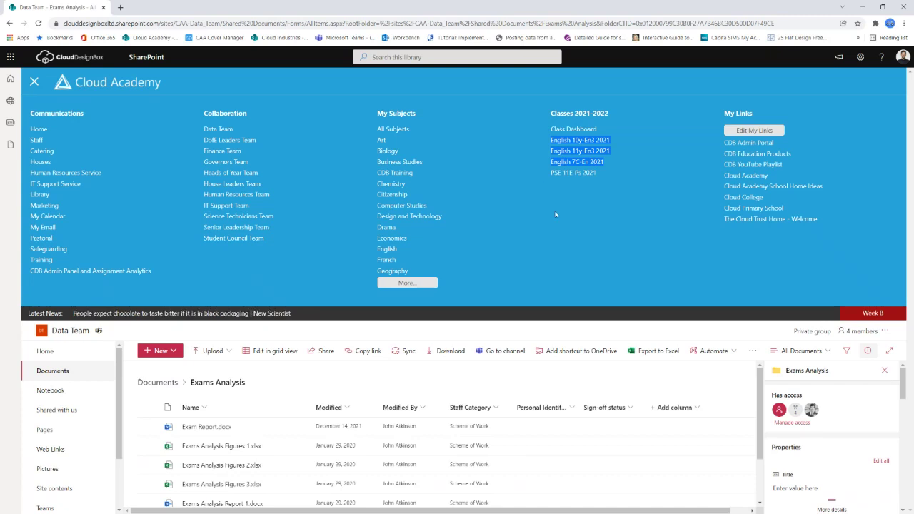
{"action": "left_click", "coordinate": [409, 141]}
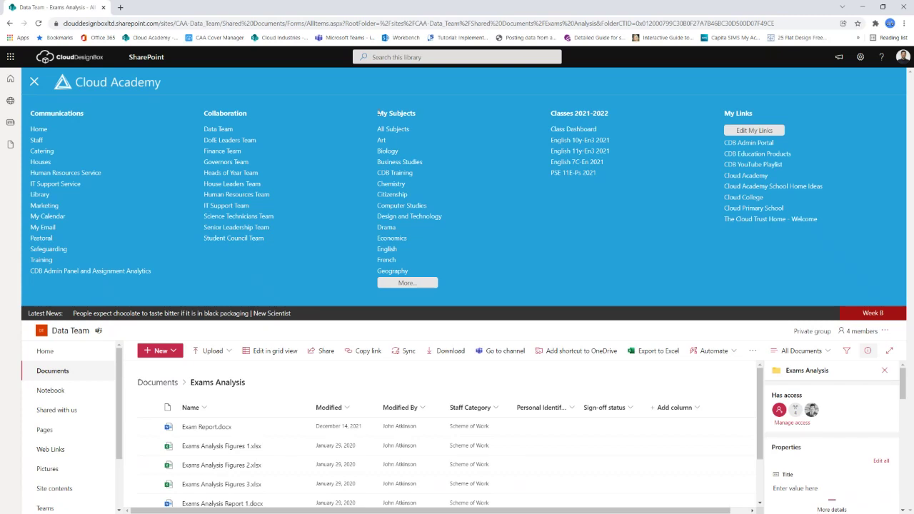
Step: Review the My Subjects links and open the English subject site
{"action": "left_click_drag", "start_coordinate": [378, 112], "coordinate": [411, 275]}
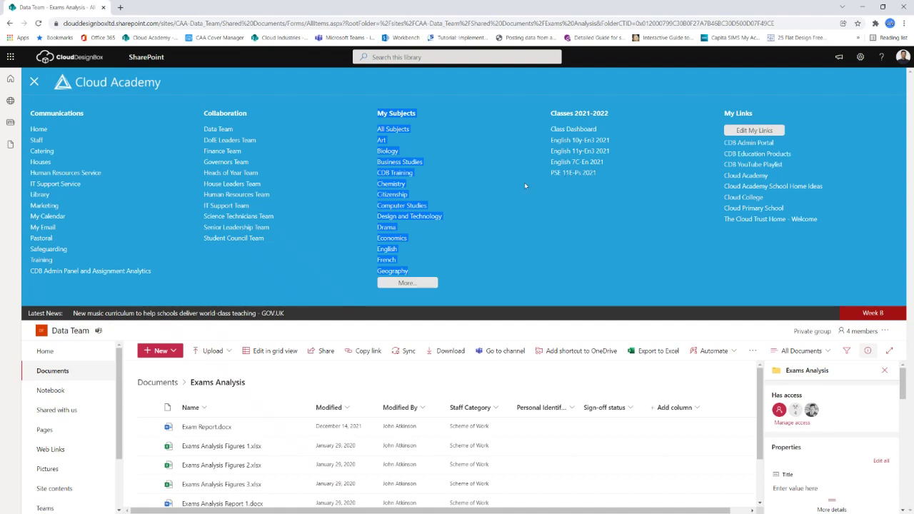
{"action": "left_click", "coordinate": [506, 247]}
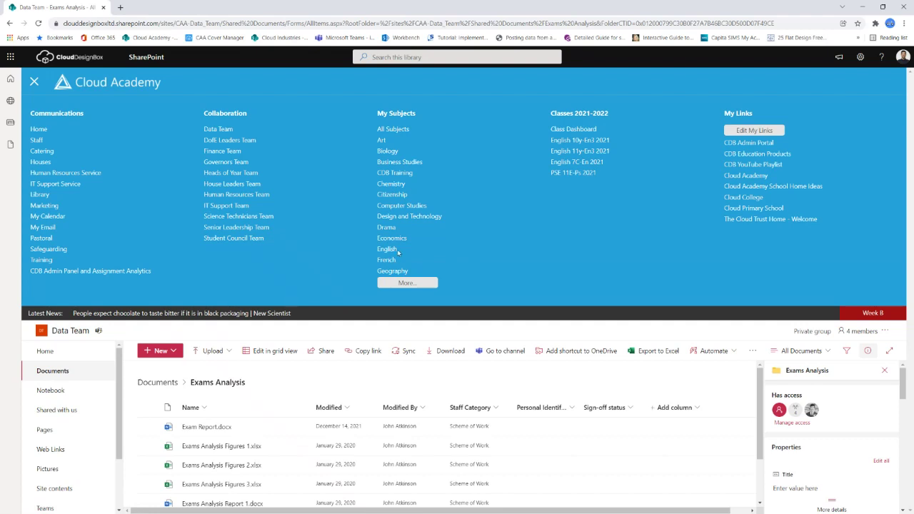
{"action": "left_click_drag", "start_coordinate": [379, 115], "coordinate": [443, 198]}
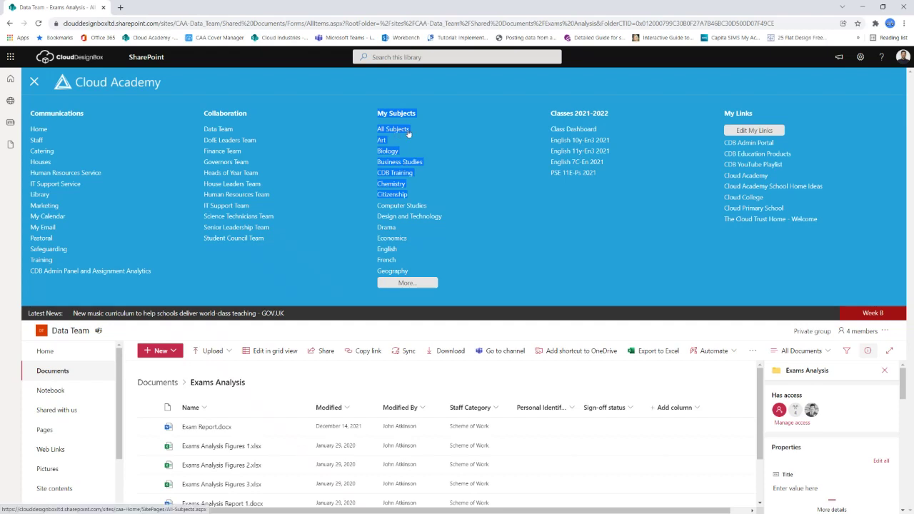
{"action": "left_click", "coordinate": [472, 180]}
{"action": "left_click", "coordinate": [391, 252]}
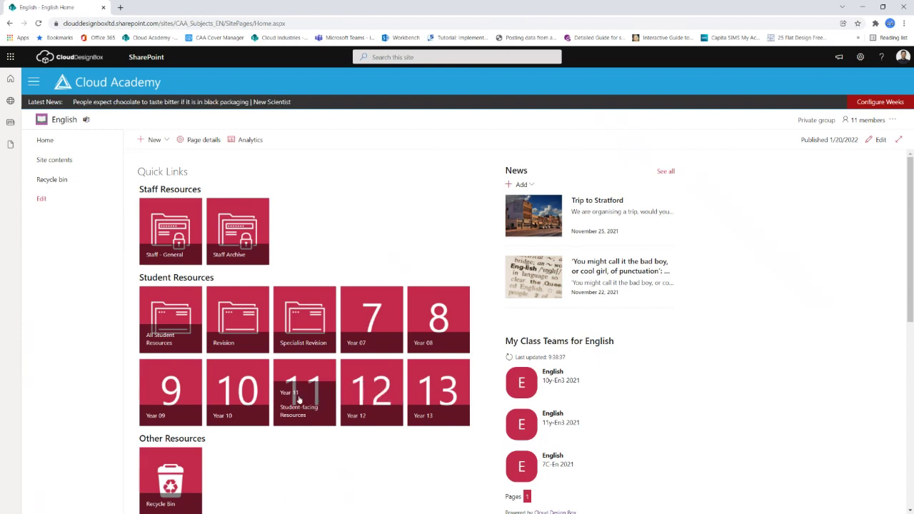
Step: Open the Of Mice and Men folder in the Year 11 student resources and search the library for "of mice and men"
{"action": "left_click", "coordinate": [298, 399]}
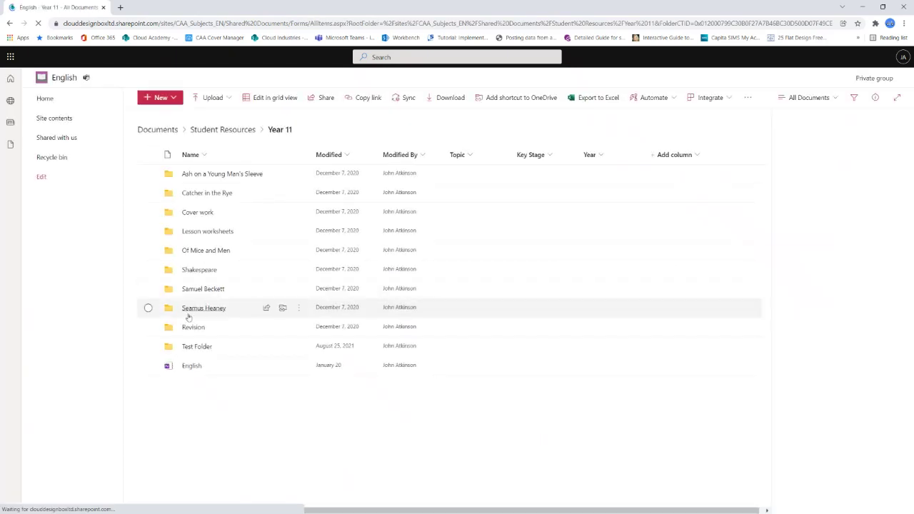
{"action": "left_click", "coordinate": [212, 293]}
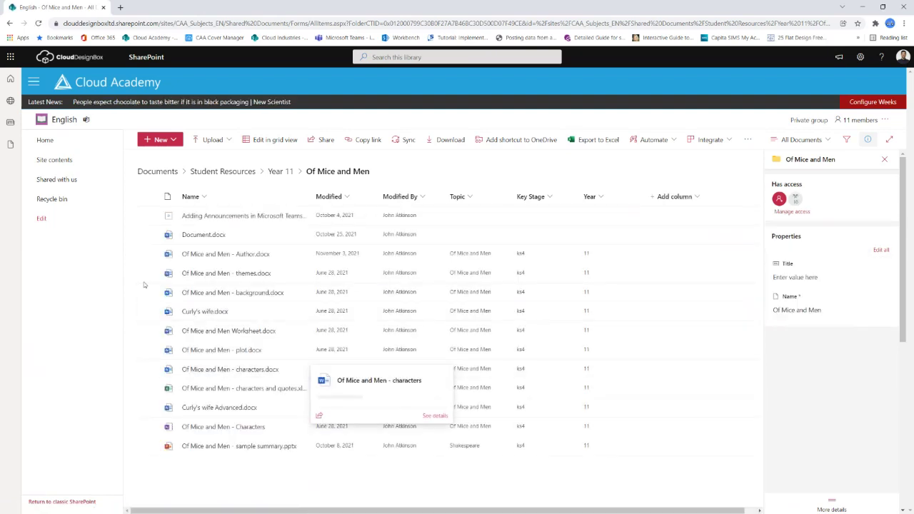
{"action": "left_click", "coordinate": [397, 59]}
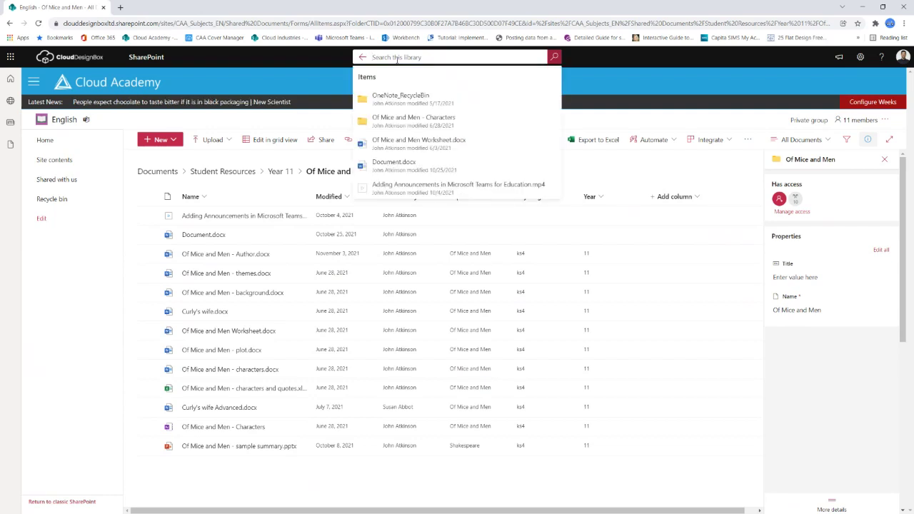
{"action": "type", "text": "of mice and men"}
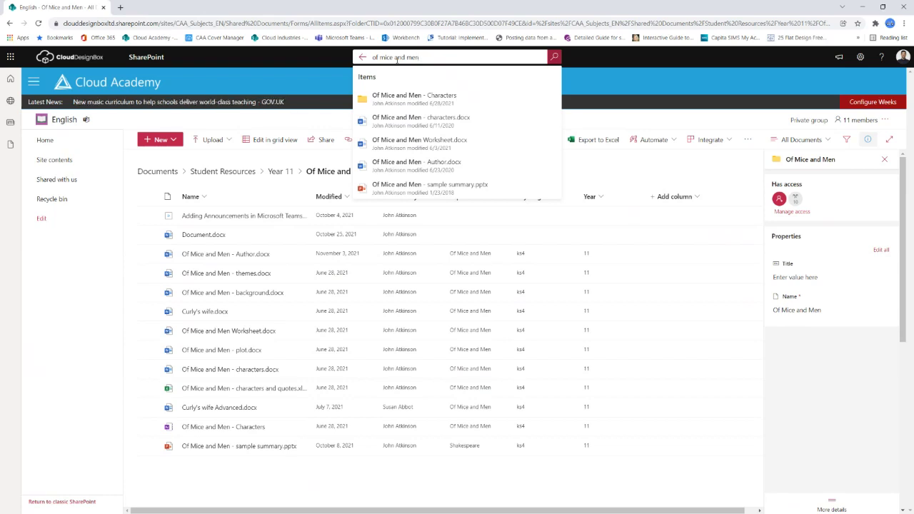
Step: Replace the library search text with "world war" to look for matching document content
{"action": "key", "text": "BackSpace"}
{"action": "key", "text": "BackSpace"}
{"action": "key", "text": "BackSpace"}
{"action": "key", "text": "BackSpace"}
{"action": "key", "text": "BackSpace"}
{"action": "key", "text": "BackSpace"}
{"action": "key", "text": "BackSpace"}
{"action": "key", "text": "BackSpace"}
{"action": "key", "text": "BackSpace"}
{"action": "key", "text": "BackSpace"}
{"action": "key", "text": "BackSpace"}
{"action": "key", "text": "BackSpace"}
{"action": "key", "text": "BackSpace"}
{"action": "key", "text": "BackSpace"}
{"action": "key", "text": "BackSpace"}
{"action": "type", "text": "wo"}
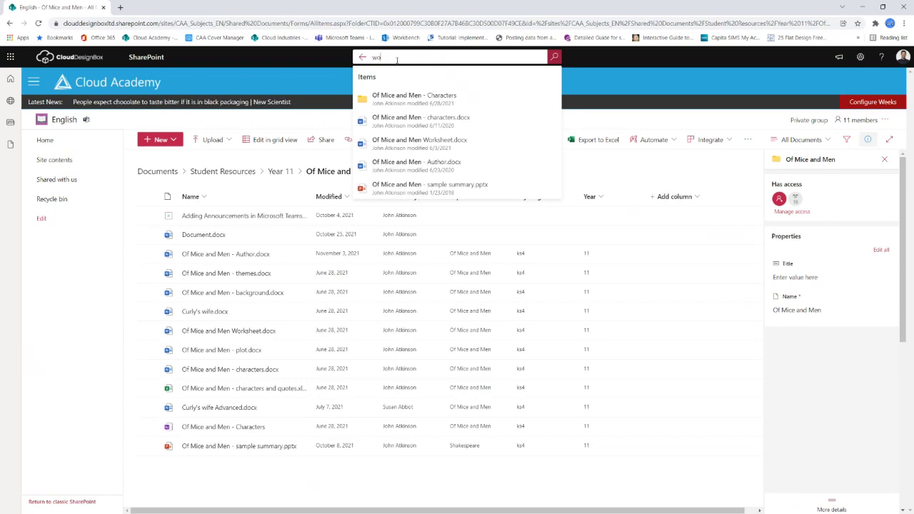
{"action": "type", "text": "rld war"}
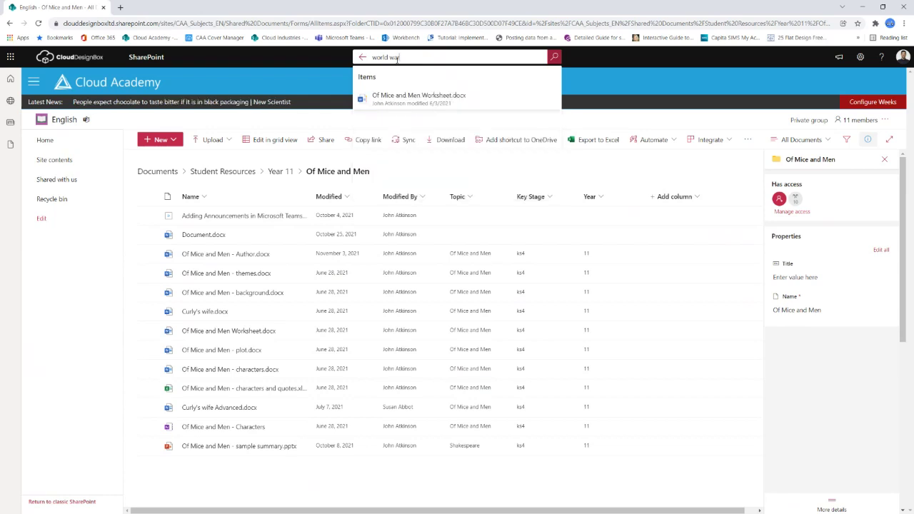
Step: Change the library search text to "mice and men"
{"action": "key", "text": "BackSpace"}
{"action": "key", "text": "BackSpace"}
{"action": "key", "text": "BackSpace"}
{"action": "key", "text": "BackSpace"}
{"action": "key", "text": "BackSpace"}
{"action": "key", "text": "BackSpace"}
{"action": "key", "text": "BackSpace"}
{"action": "key", "text": "BackSpace"}
{"action": "type", "text": "mic"}
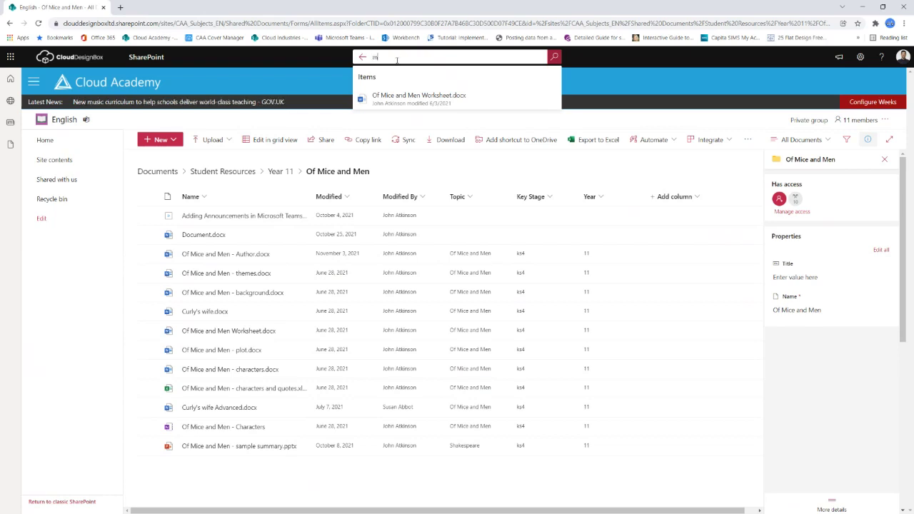
{"action": "key", "text": "BackSpace"}
{"action": "key", "text": "BackSpace"}
{"action": "key", "text": "BackSpace"}
{"action": "type", "text": "c"}
{"action": "key", "text": "BackSpace"}
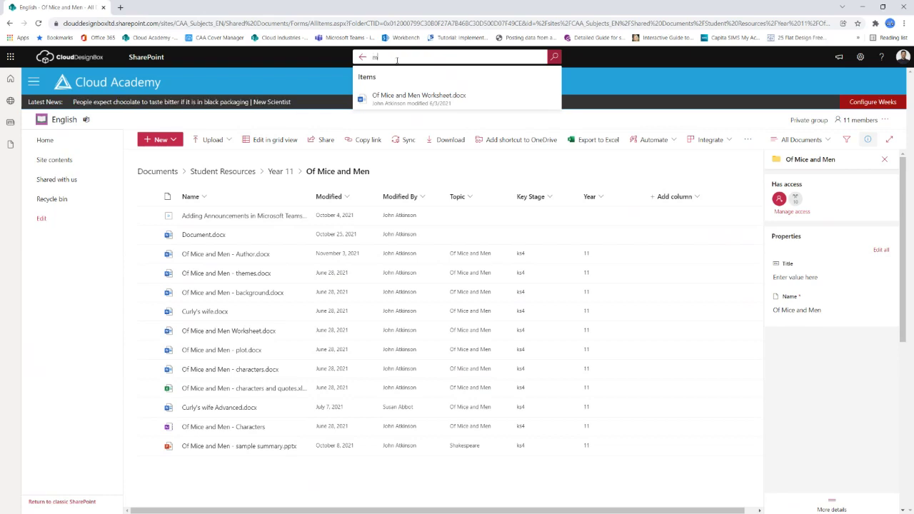
{"action": "type", "text": "mice and men"}
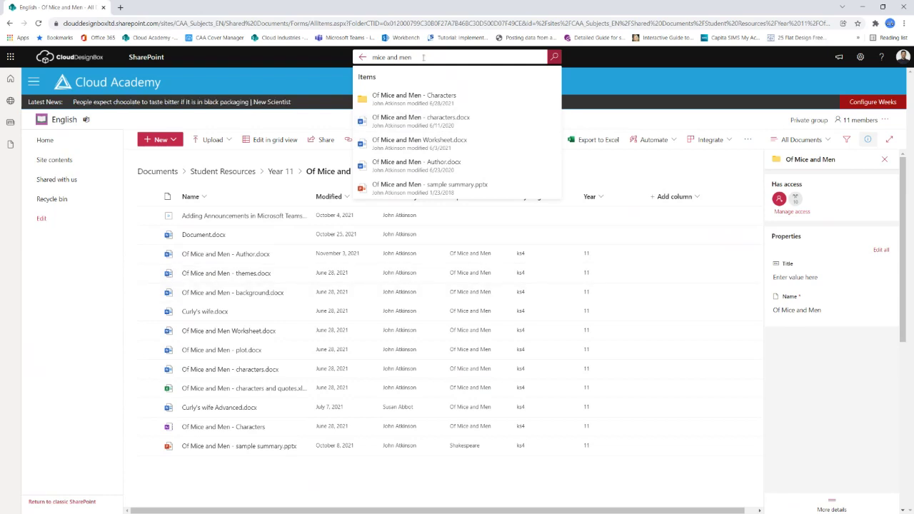
Step: Try narrowing the library search with "ks4" and "aqa", and return the query to "mice and men" before closing the suggestions
{"action": "type", "text": "ks"}
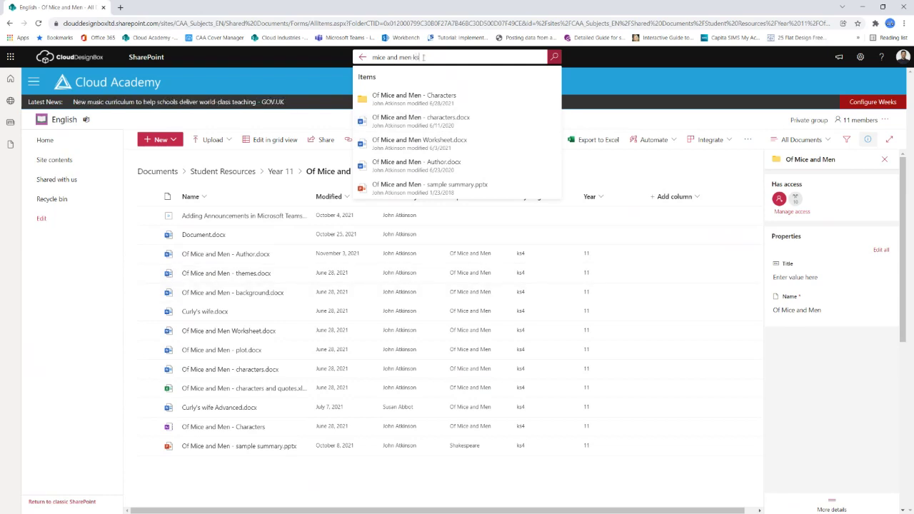
{"action": "type", "text": "4"}
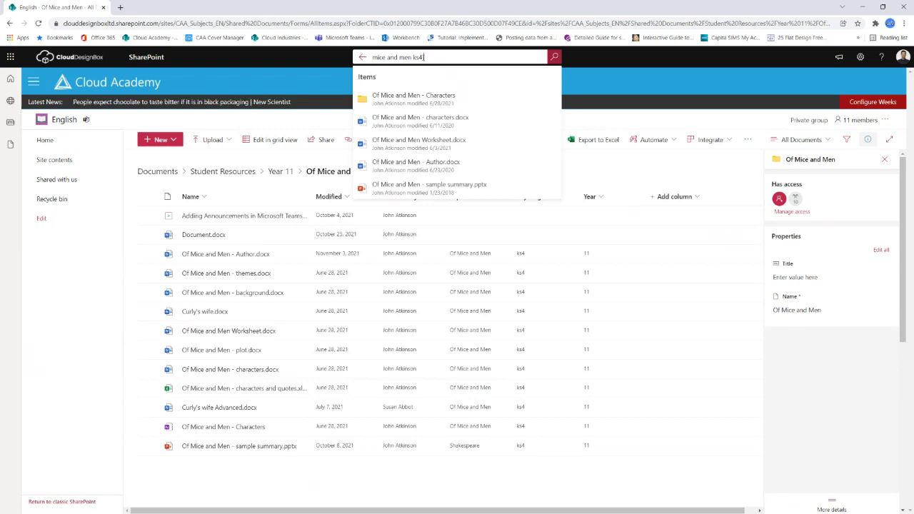
{"action": "type", "text": " aqa"}
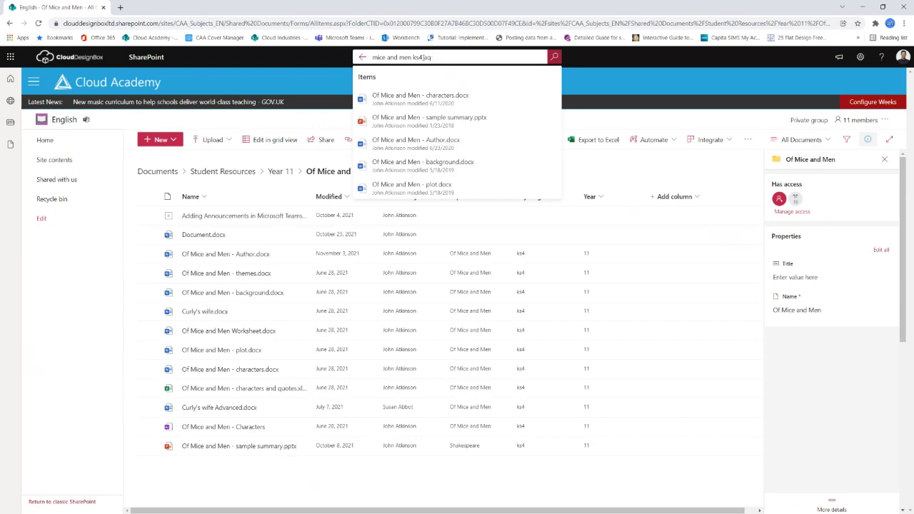
{"action": "key", "text": "BackSpace"}
{"action": "key", "text": "BackSpace"}
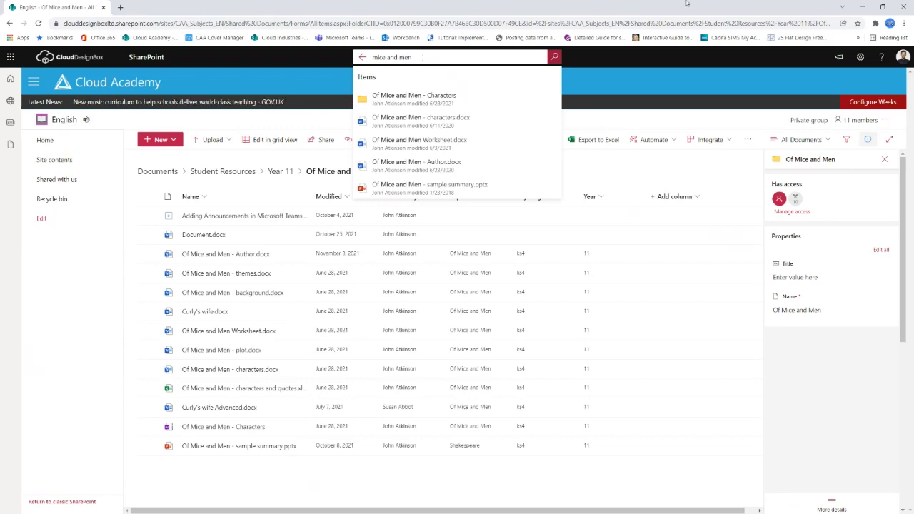
{"action": "left_click", "coordinate": [190, 122]}
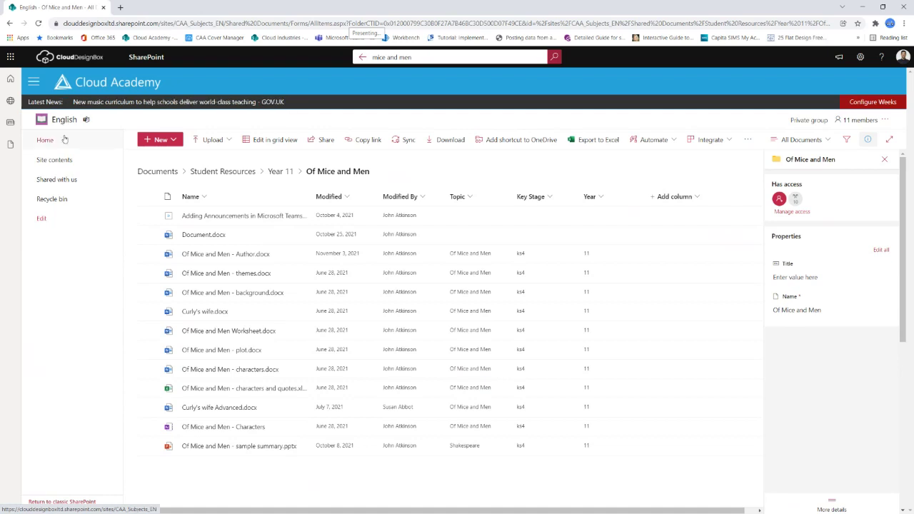
Step: Clear the library search and search all of SharePoint for "of mice and men" from the School Home page
{"action": "left_click", "coordinate": [434, 53]}
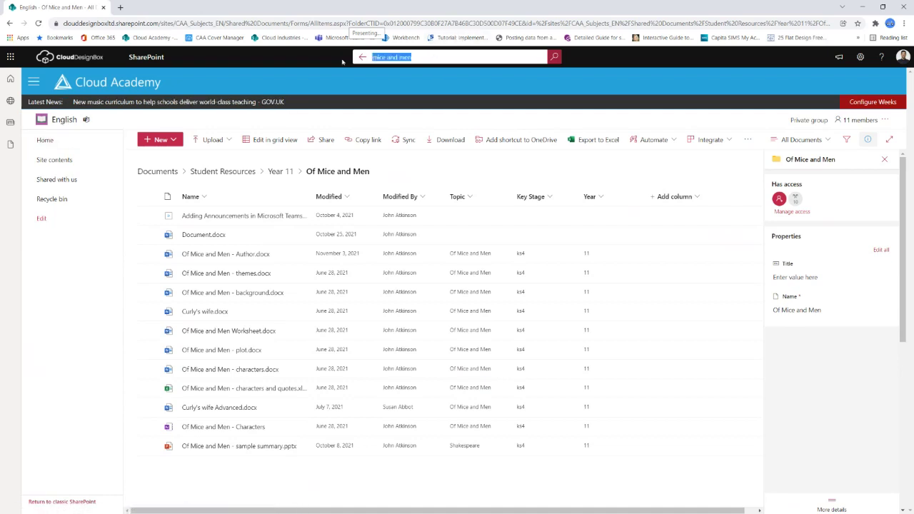
{"action": "key", "text": "BackSpace"}
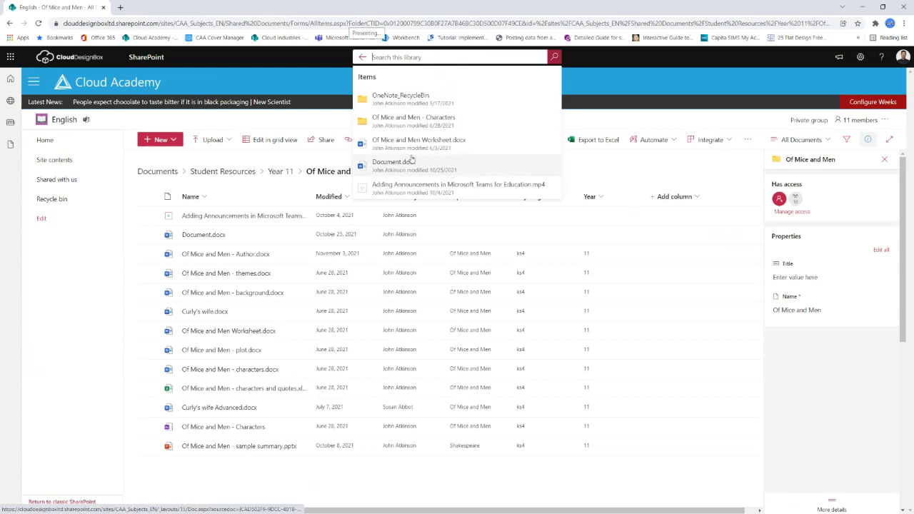
{"action": "left_click", "coordinate": [120, 87]}
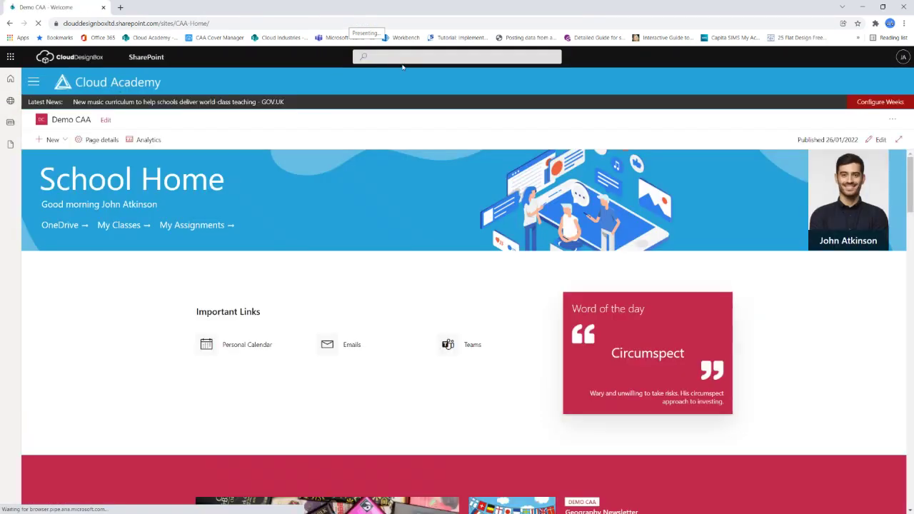
{"action": "left_click", "coordinate": [409, 57]}
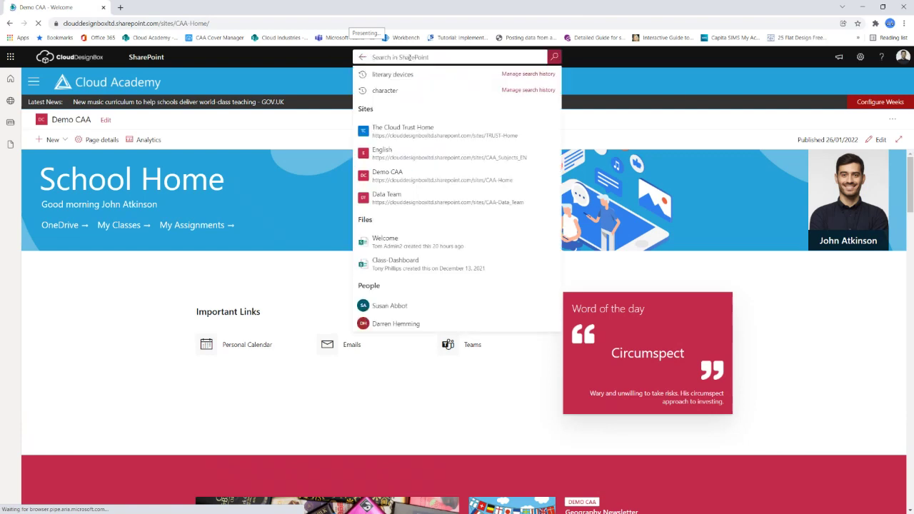
{"action": "type", "text": "of mice and"}
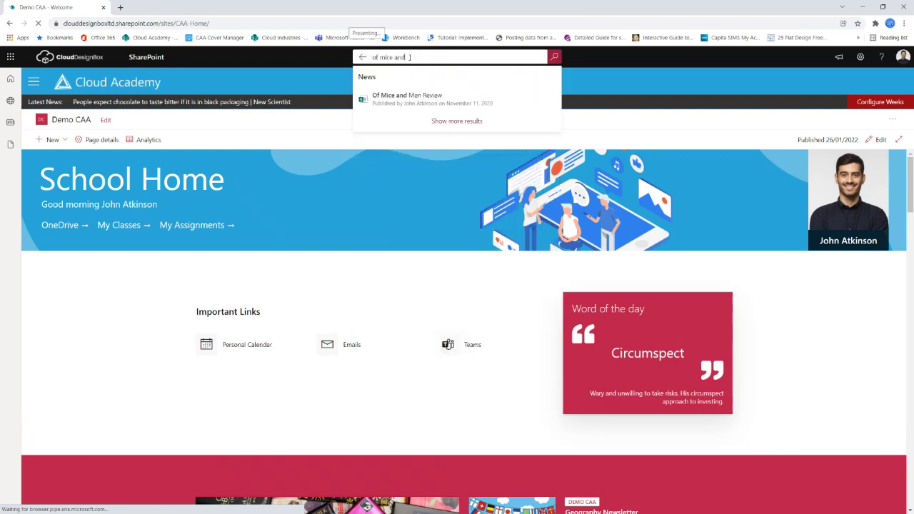
{"action": "type", "text": " men"}
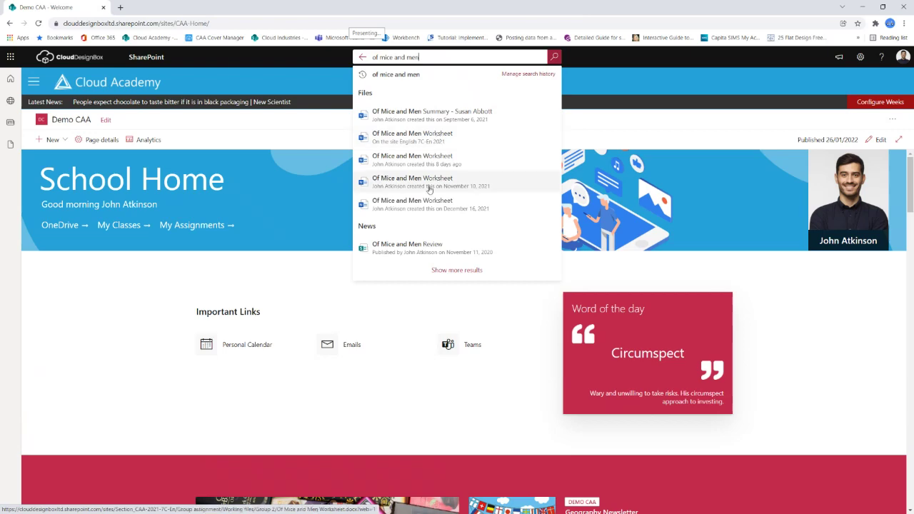
{"action": "left_click", "coordinate": [263, 141]}
Step: Open the Class Dashboard from the Classes 2021-2022 links in the Cloud Academy site navigation
{"action": "left_click", "coordinate": [35, 84]}
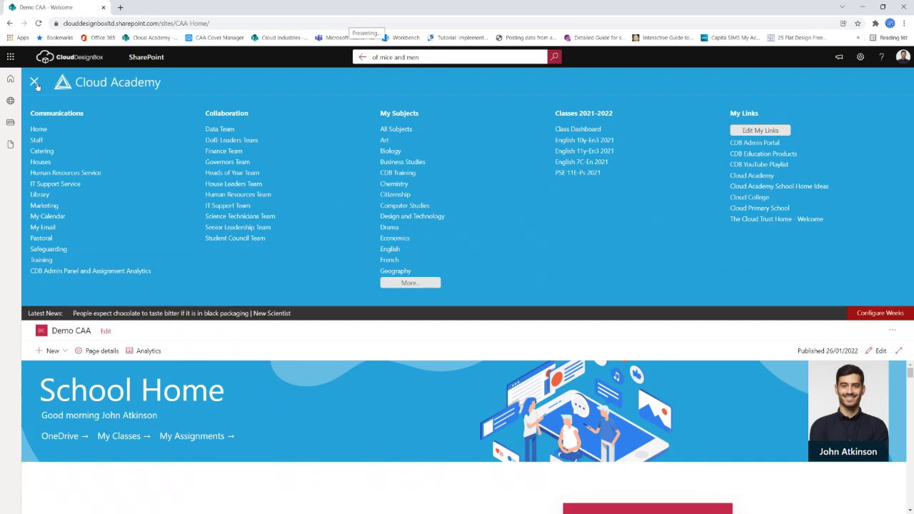
{"action": "left_click", "coordinate": [34, 83]}
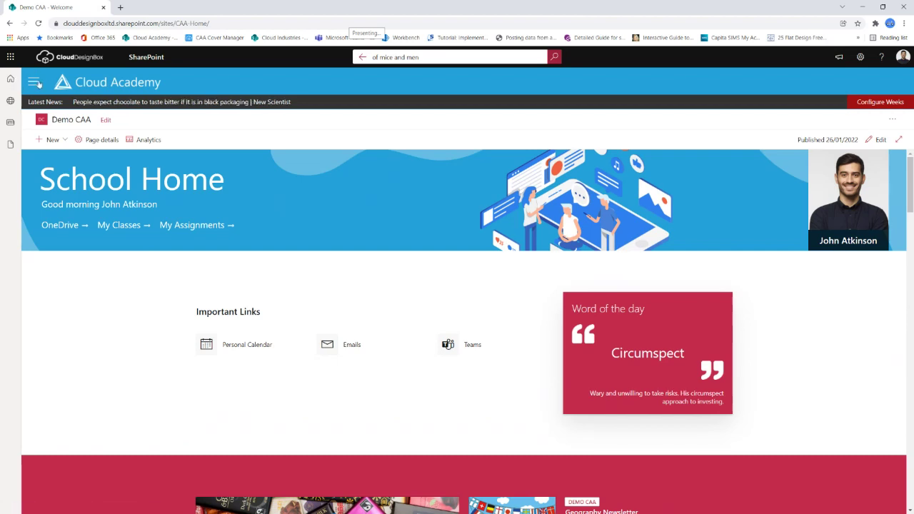
{"action": "left_click", "coordinate": [36, 83]}
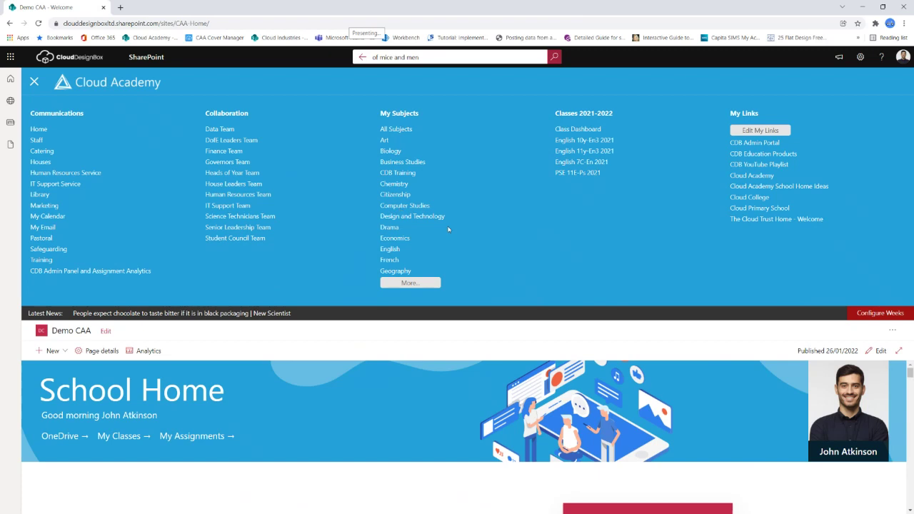
{"action": "left_click", "coordinate": [580, 130]}
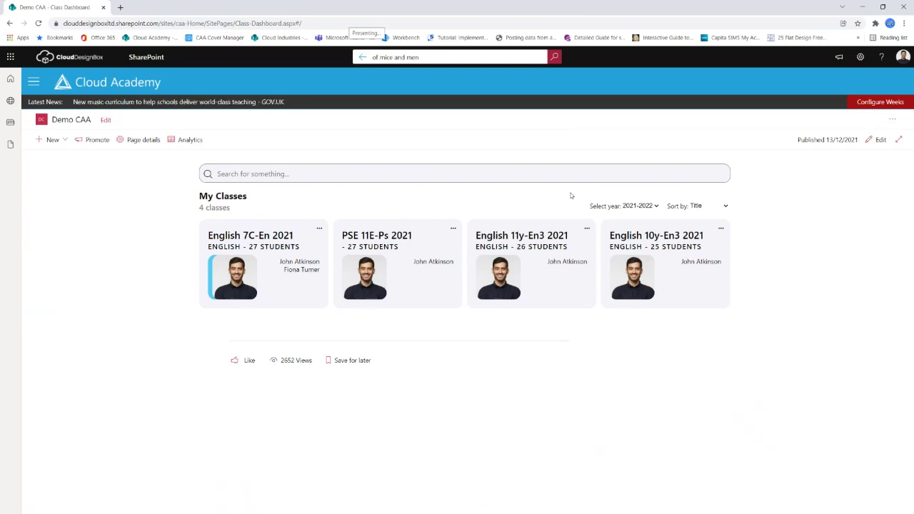
Step: Review the school years available for My Classes and open the class team of English 11y-En3 2021 in Microsoft Teams
{"action": "left_click", "coordinate": [634, 206]}
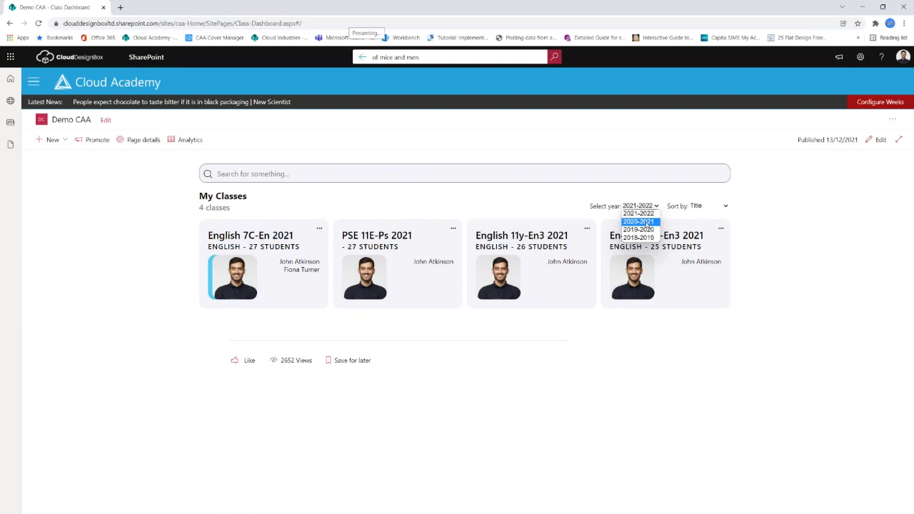
{"action": "left_click", "coordinate": [573, 205]}
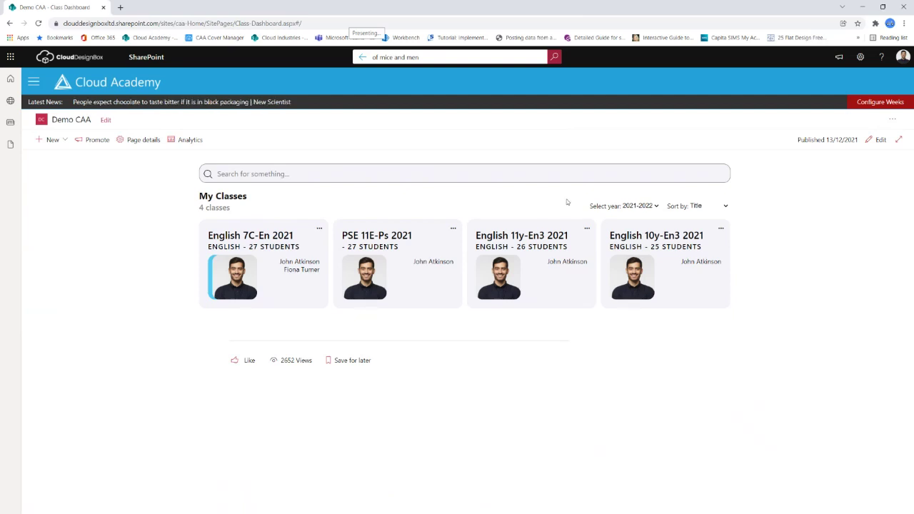
{"action": "left_click", "coordinate": [510, 244]}
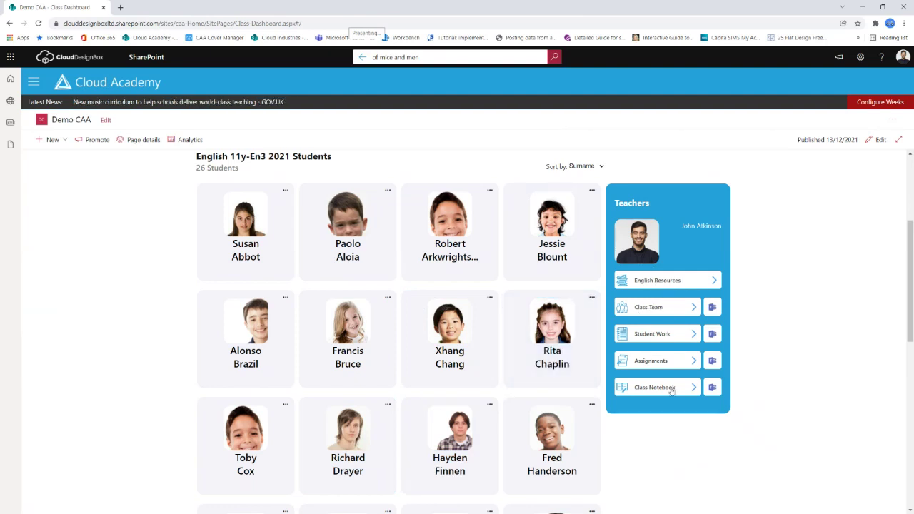
{"action": "left_click", "coordinate": [674, 313]}
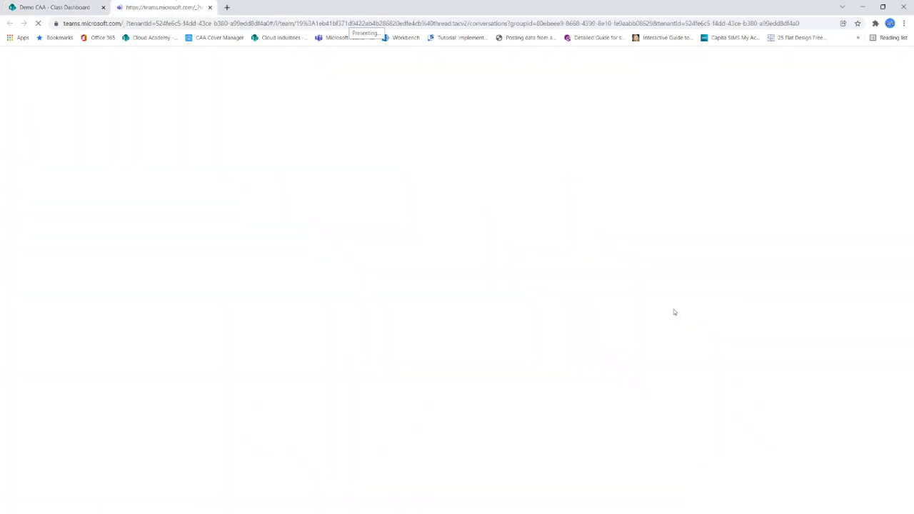
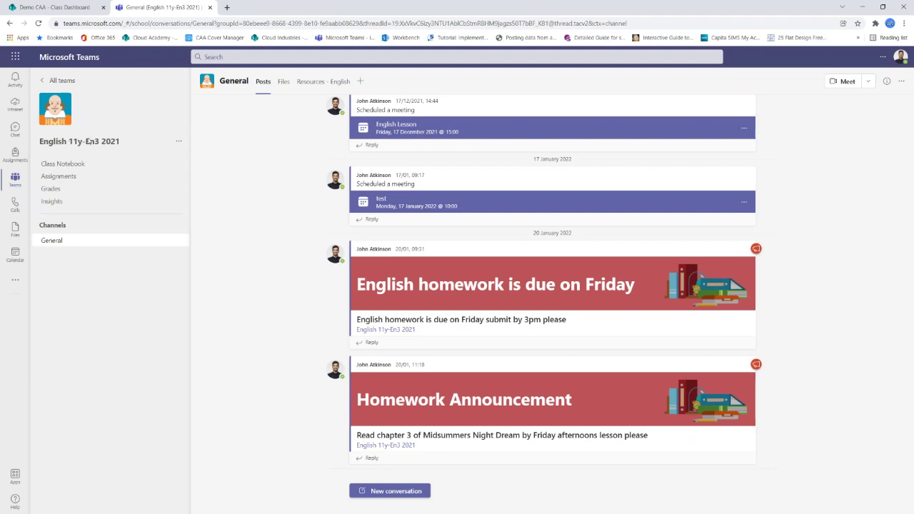
Step: Open the Year 11 Of Mice and Men folder in the Student Resources of the team's linked English resources
{"action": "left_click", "coordinate": [309, 84]}
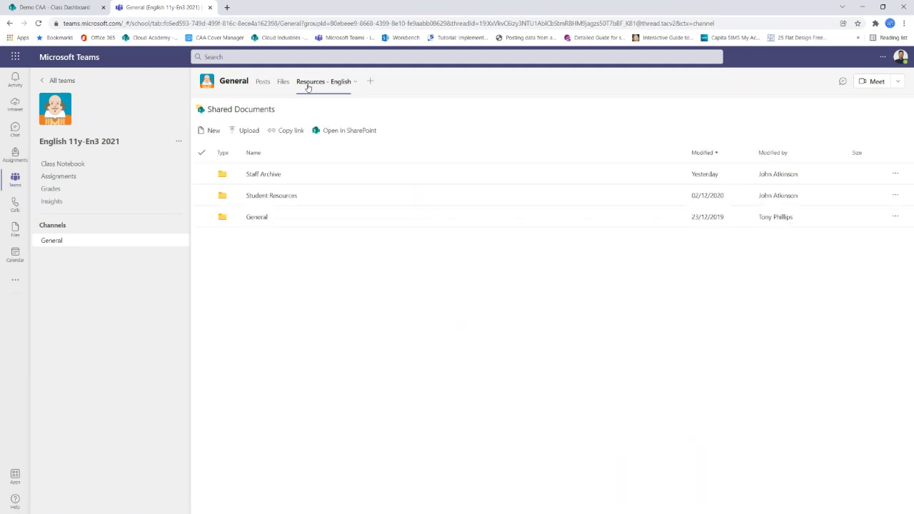
{"action": "left_click", "coordinate": [273, 196]}
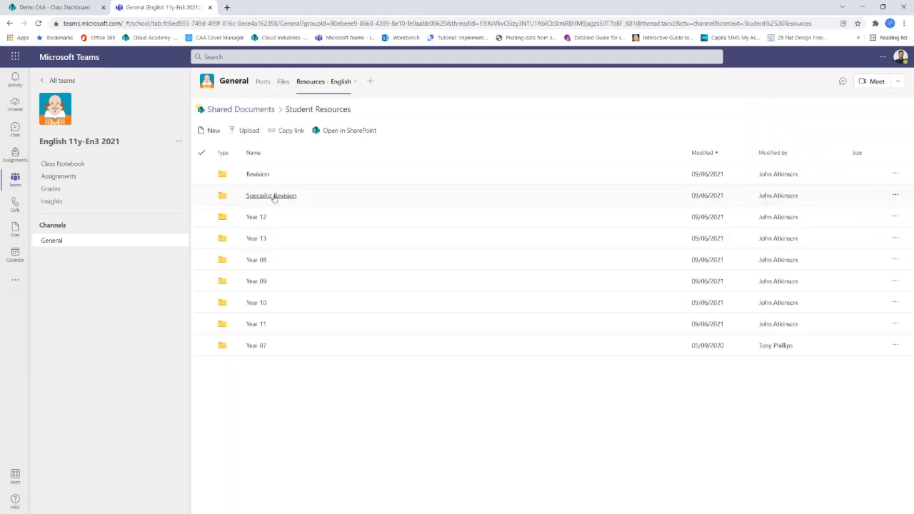
{"action": "left_click", "coordinate": [258, 326]}
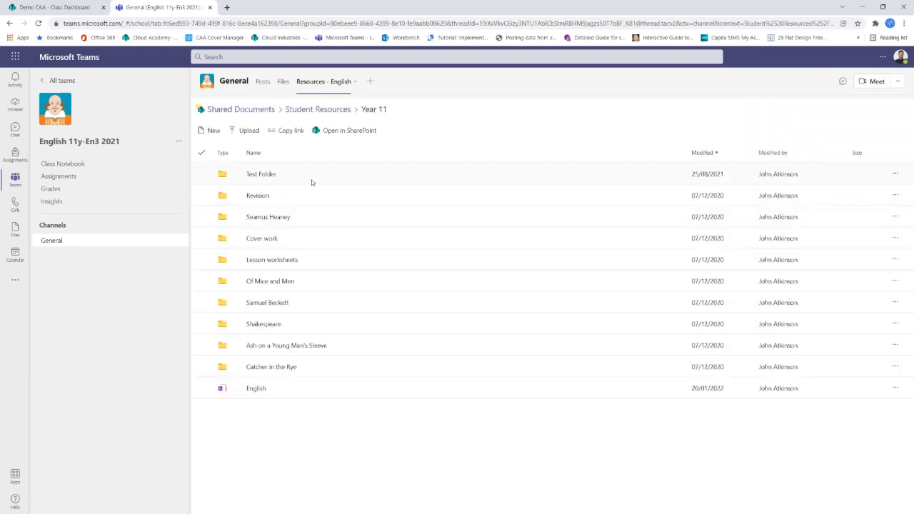
{"action": "left_click", "coordinate": [265, 282]}
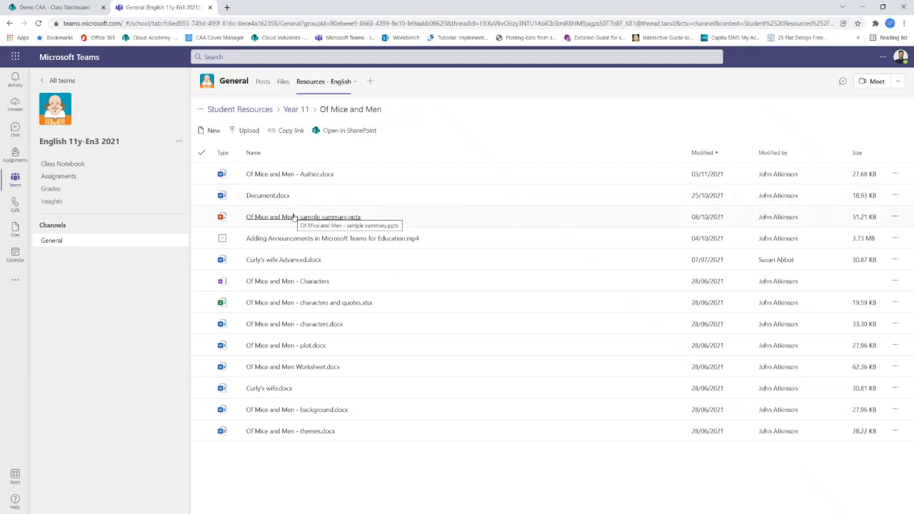
{"action": "left_click", "coordinate": [210, 201]}
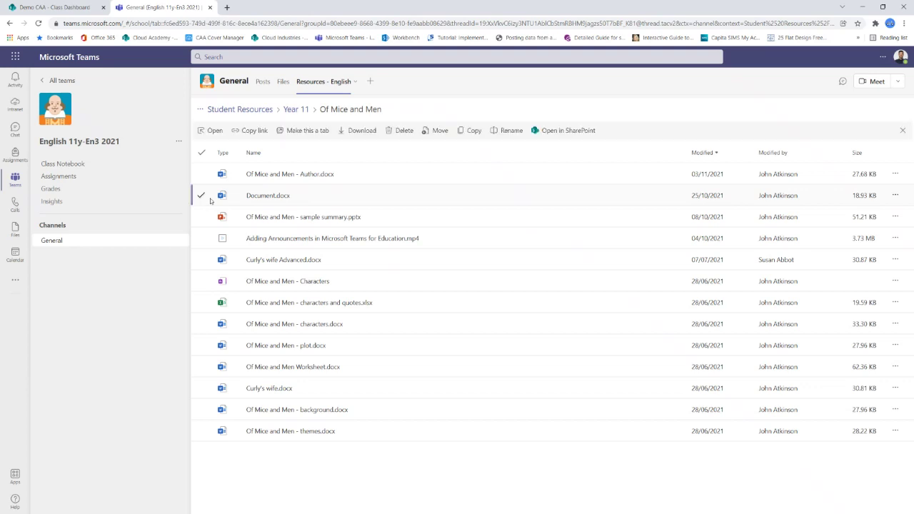
{"action": "left_click", "coordinate": [210, 201]}
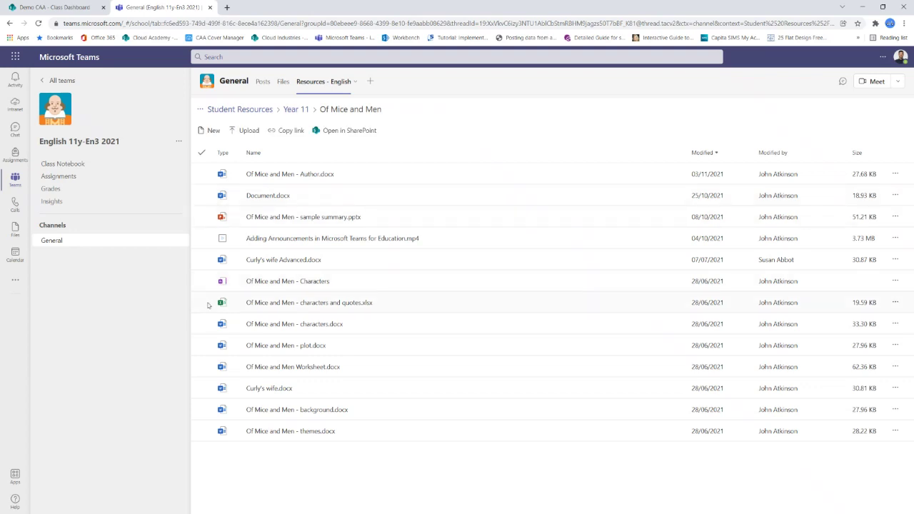
Step: Select Of Mice and Men - characters.docx to review its available file commands and clear the selection
{"action": "left_click", "coordinate": [208, 326]}
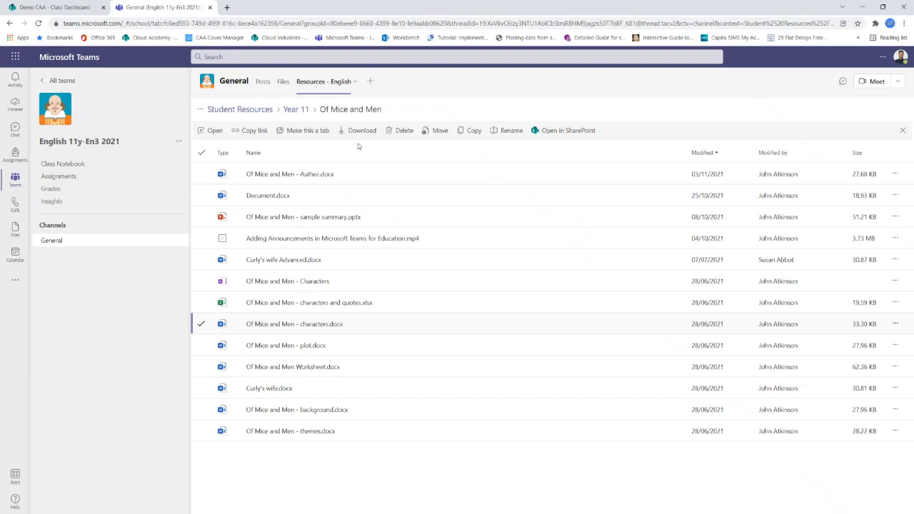
{"action": "left_click", "coordinate": [201, 325]}
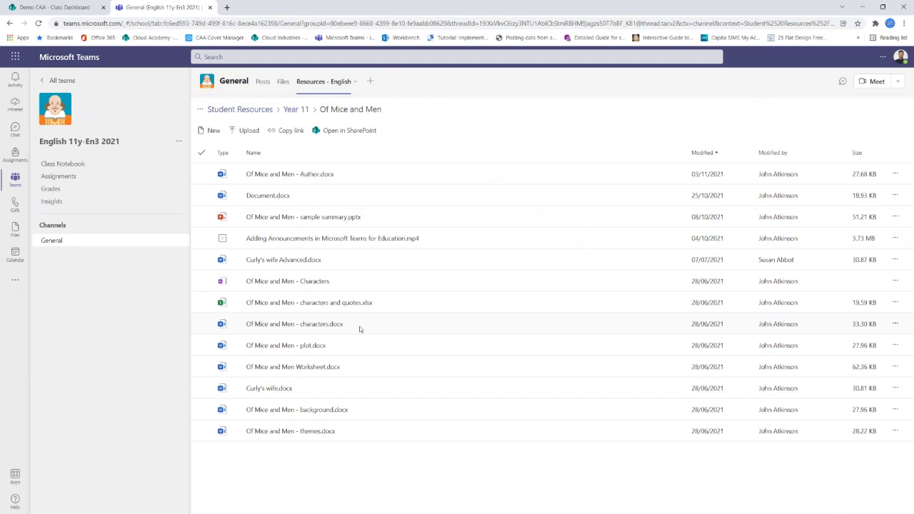
Step: Start a new assignment in the Assignments of the English 11y-En3 2021 class team
{"action": "left_click", "coordinate": [100, 180]}
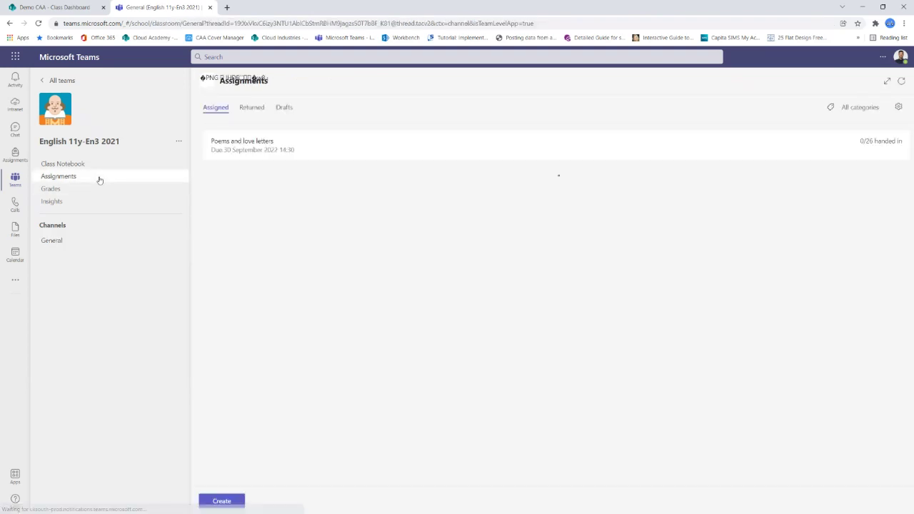
{"action": "left_click", "coordinate": [223, 503]}
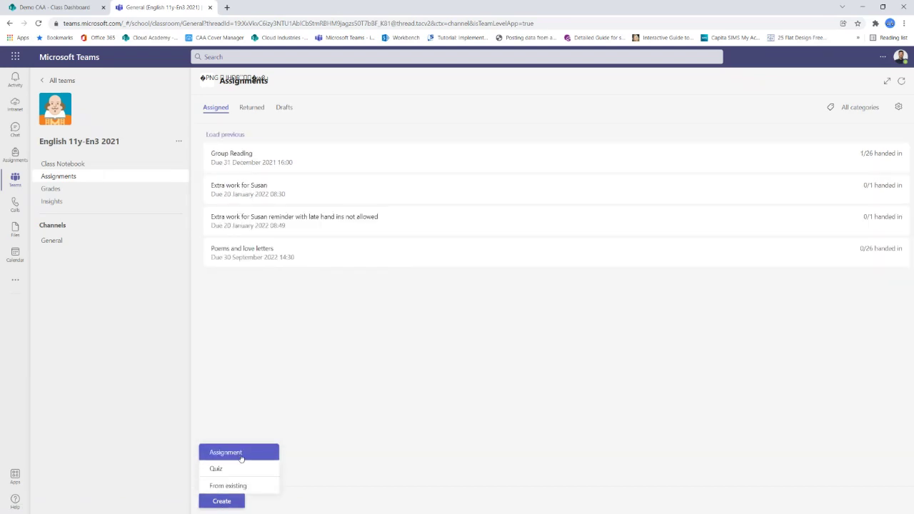
{"action": "left_click", "coordinate": [241, 456]}
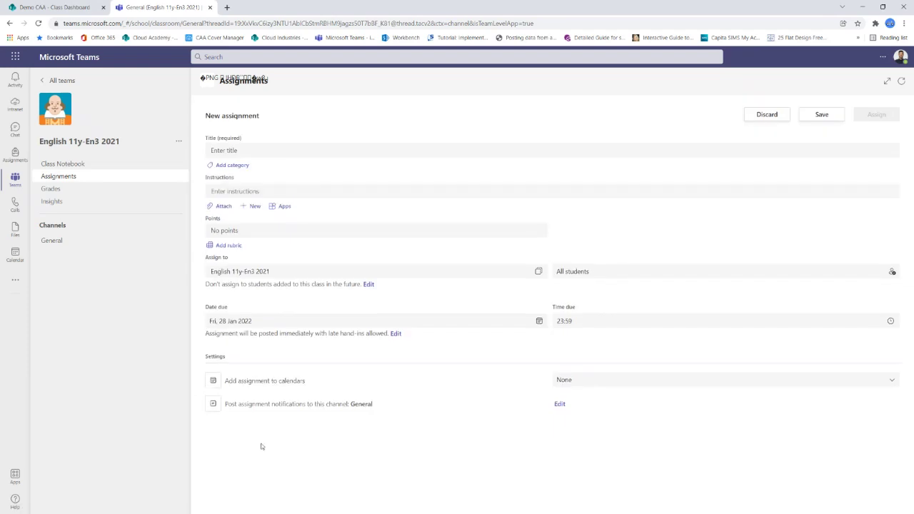
Step: Attach Of Mice and Men Worksheet.docx to the assignment from the English team's Documents, in Student Resources, Year 11, Of Mice and Men
{"action": "left_click", "coordinate": [222, 207]}
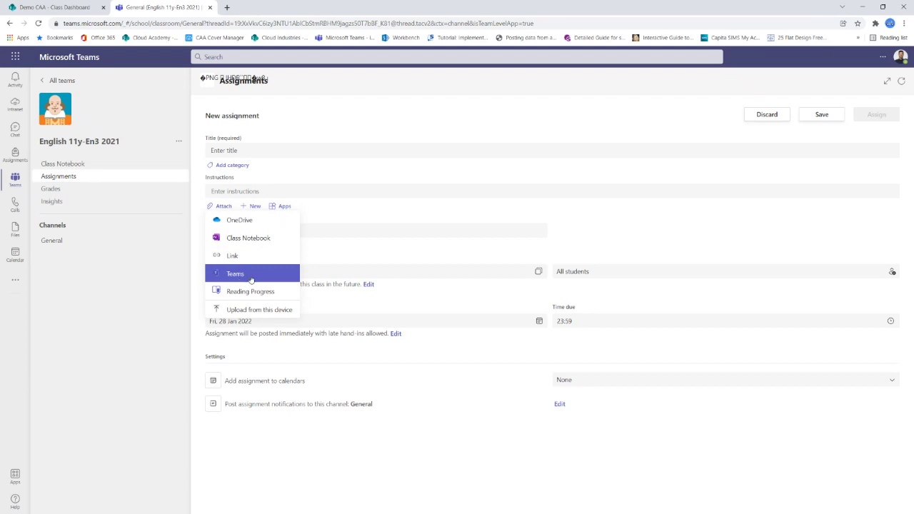
{"action": "left_click", "coordinate": [249, 278]}
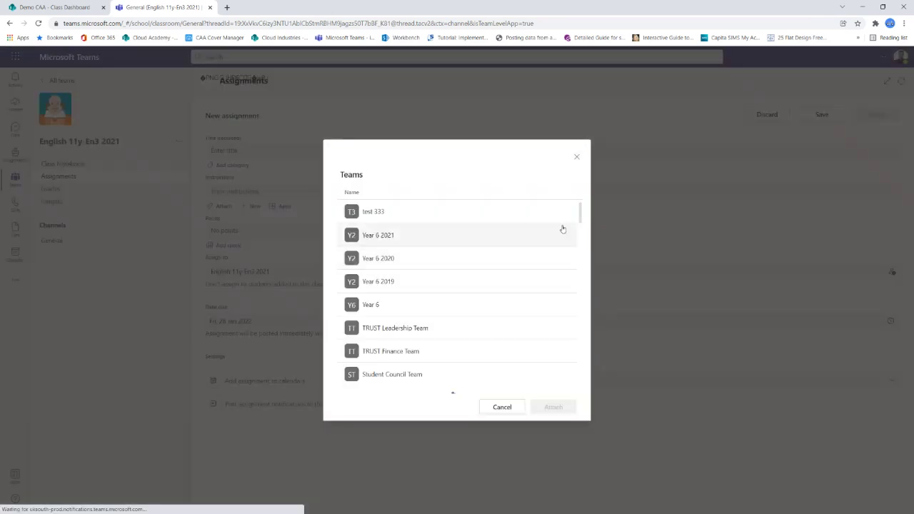
{"action": "left_click_drag", "start_coordinate": [580, 206], "coordinate": [583, 327]}
{"action": "left_click", "coordinate": [407, 262]}
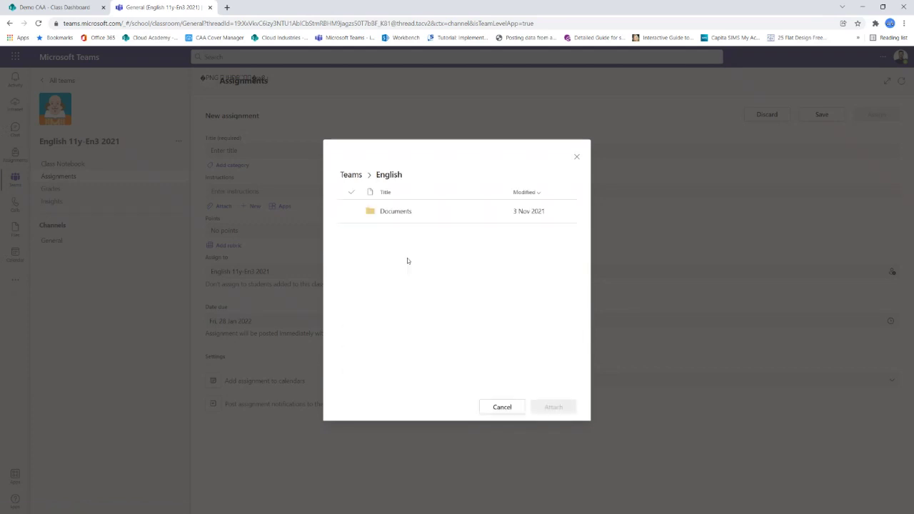
{"action": "left_click", "coordinate": [398, 215]}
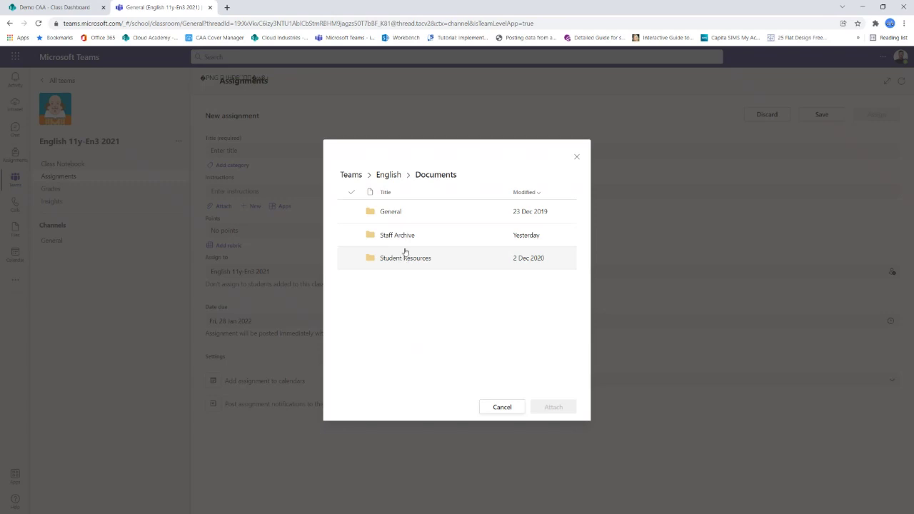
{"action": "left_click", "coordinate": [415, 263]}
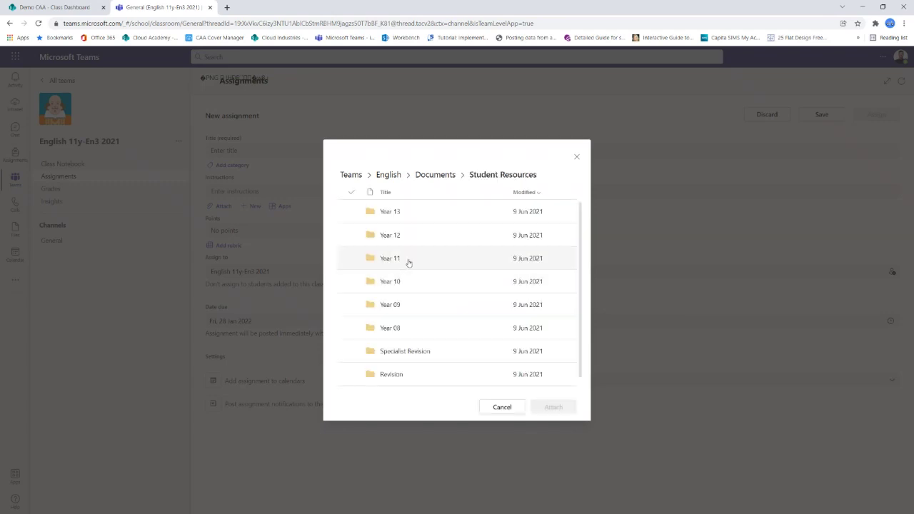
{"action": "left_click", "coordinate": [409, 259]}
{"action": "left_click", "coordinate": [420, 328]}
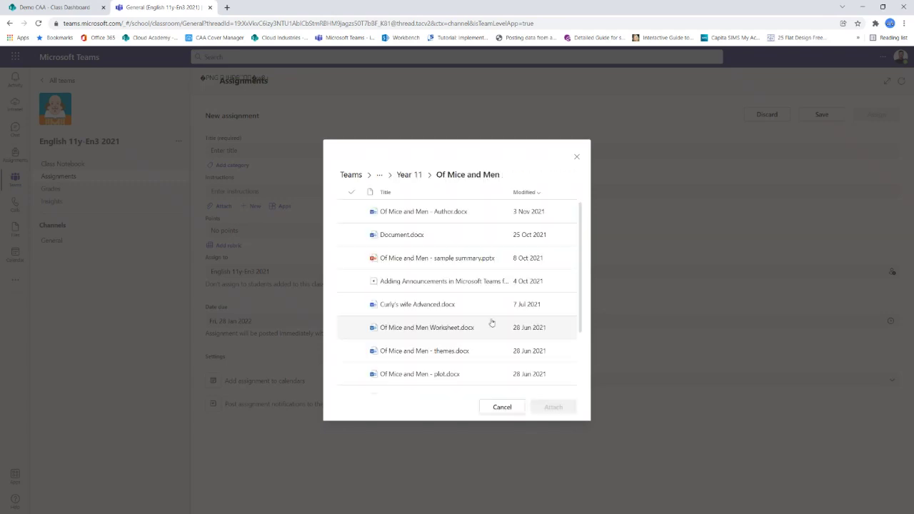
{"action": "left_click", "coordinate": [495, 328]}
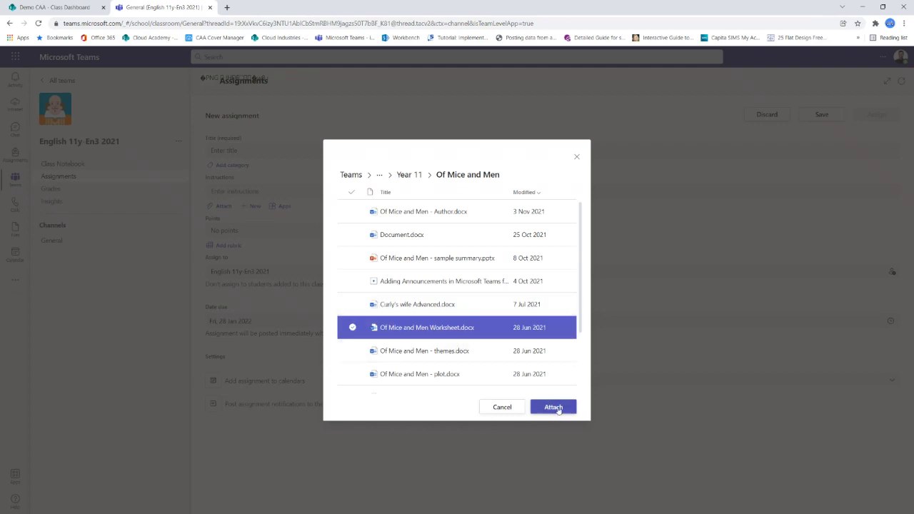
{"action": "left_click", "coordinate": [554, 408]}
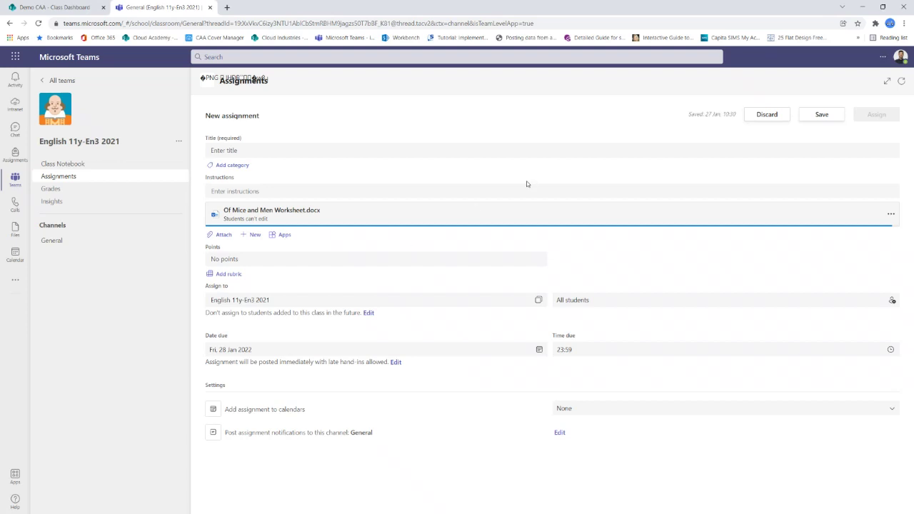
Step: Discard the new assignment with its attached worksheet
{"action": "left_click", "coordinate": [765, 115]}
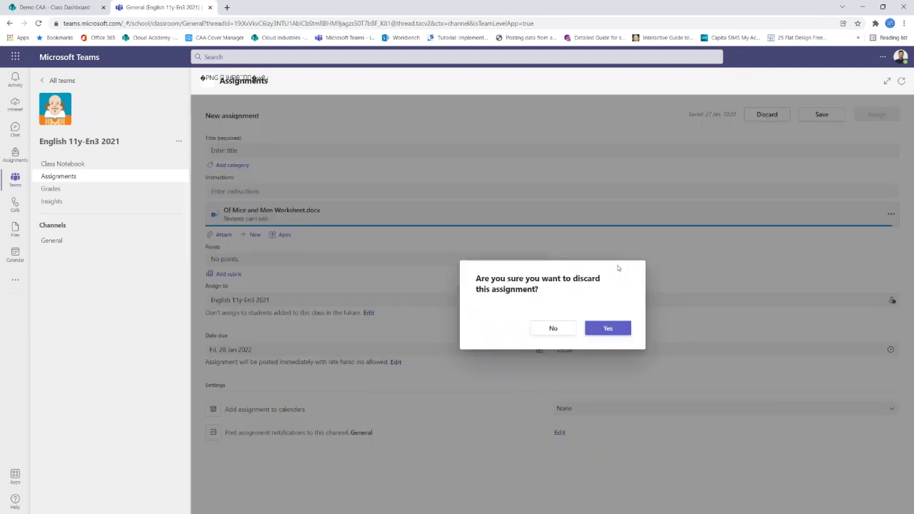
{"action": "left_click", "coordinate": [609, 328]}
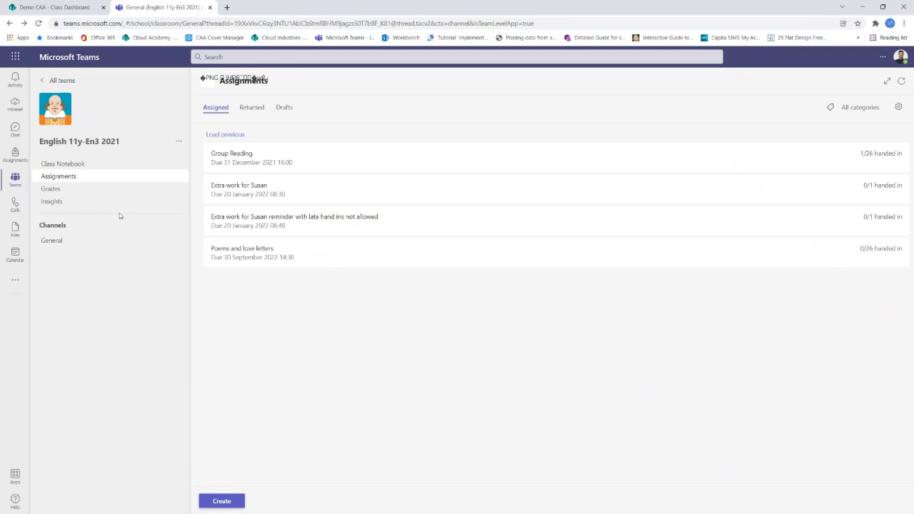
Step: Reopen the English 11y-En3 2021 team from the overview of all teams and show the General channel's files
{"action": "left_click", "coordinate": [62, 81]}
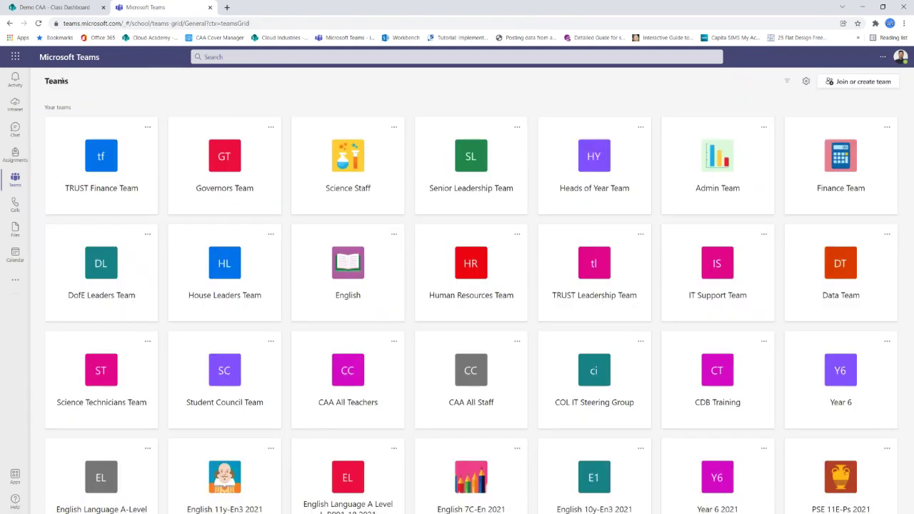
{"action": "left_click", "coordinate": [225, 477]}
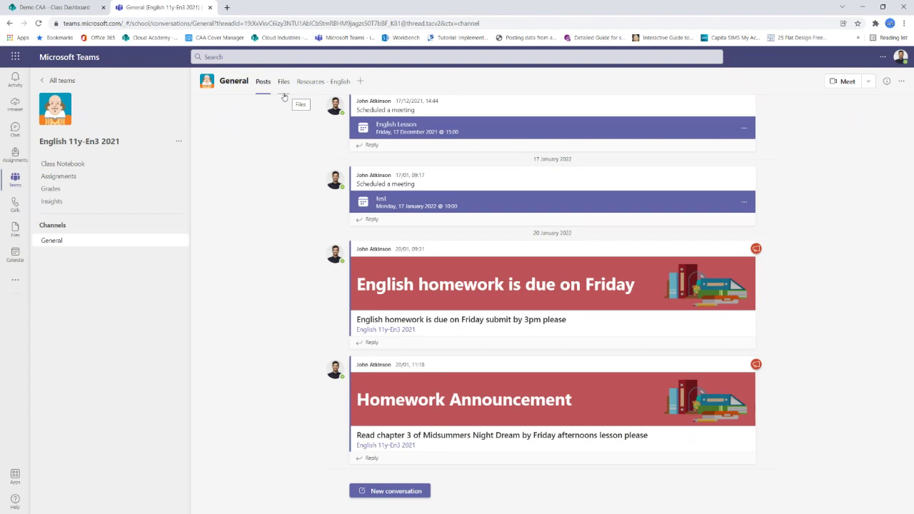
{"action": "left_click", "coordinate": [285, 84]}
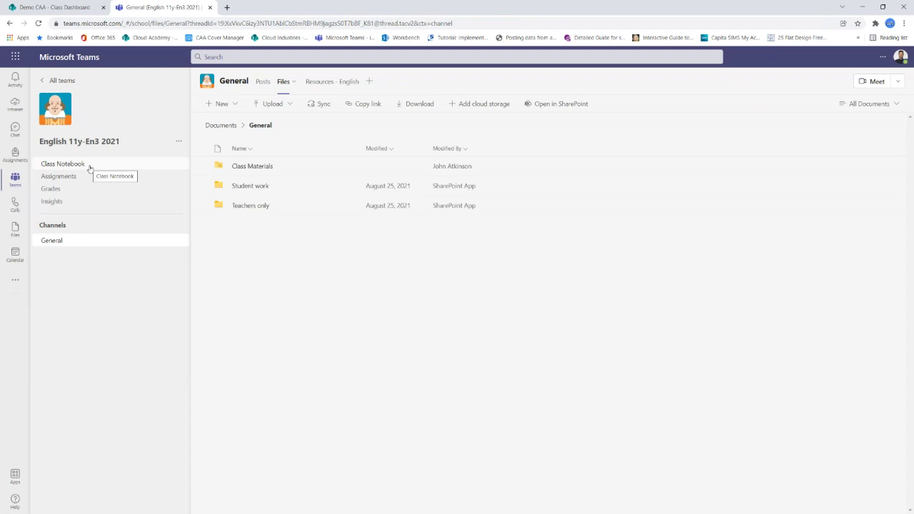
Step: Open an individual student's folder within the Student work folder of the General channel
{"action": "left_click", "coordinate": [250, 187]}
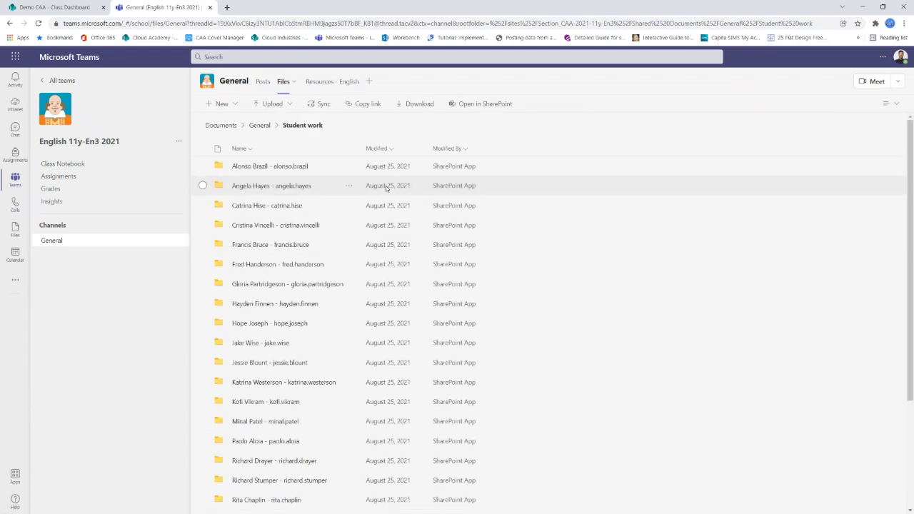
{"action": "left_click_drag", "start_coordinate": [911, 177], "coordinate": [912, 309]}
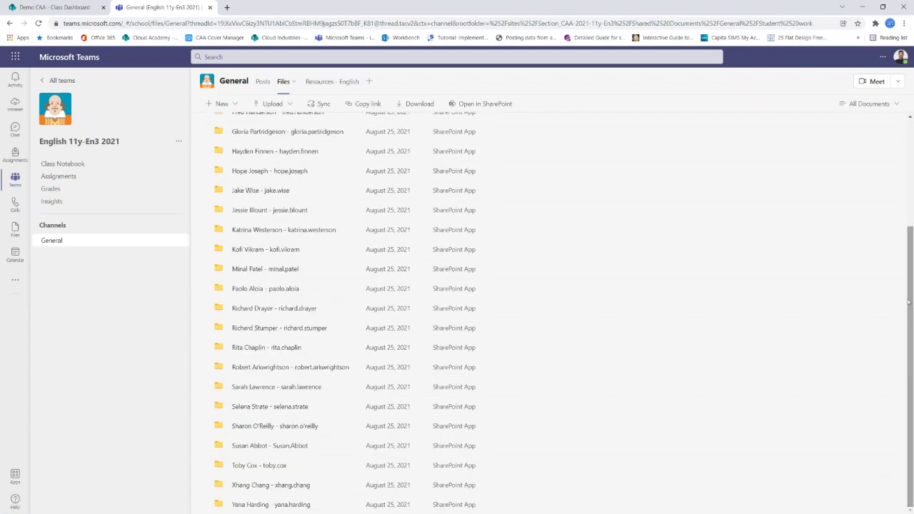
{"action": "left_click", "coordinate": [286, 447]}
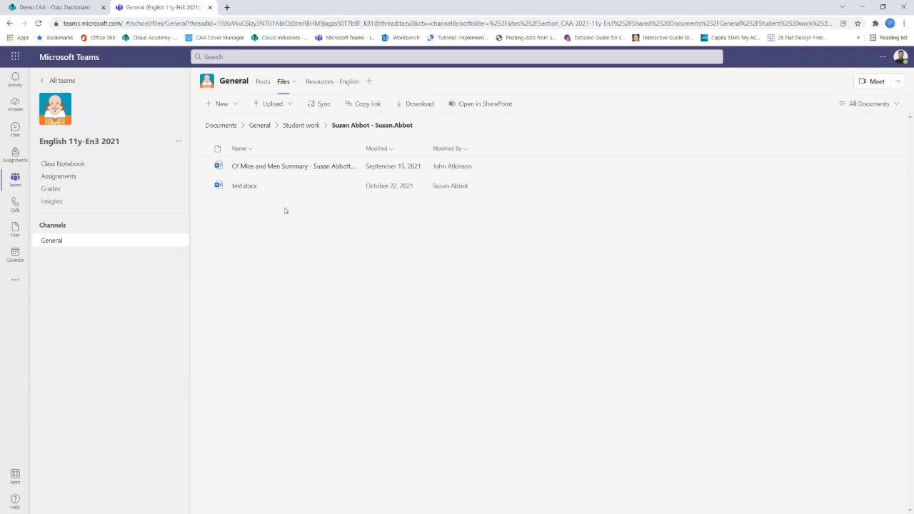
Step: Review the Insights of the English 11y-En3 2021 team and open the Insights app's overview covering all classes
{"action": "left_click", "coordinate": [55, 202]}
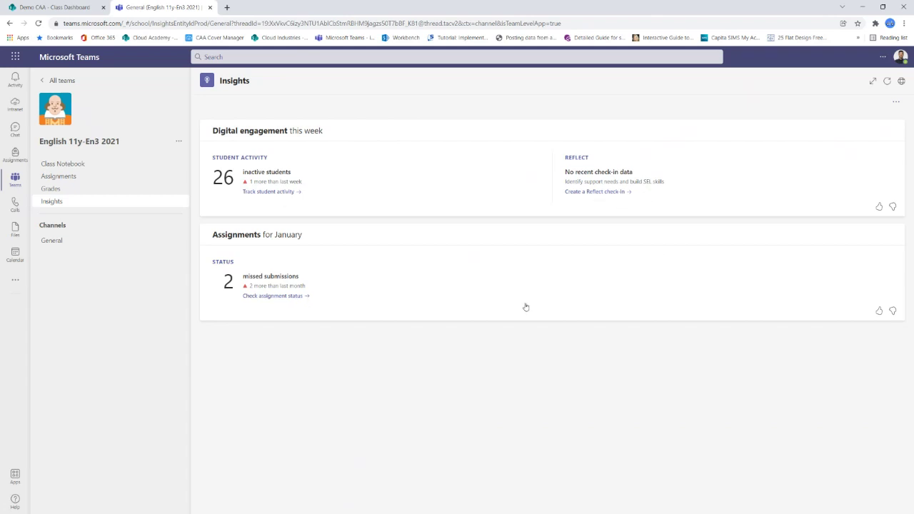
{"action": "left_click", "coordinate": [16, 281]}
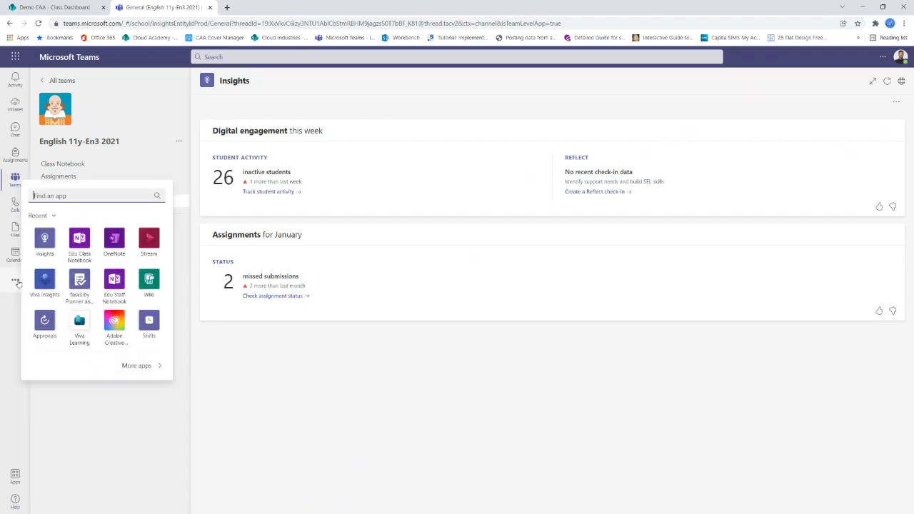
{"action": "left_click", "coordinate": [50, 241]}
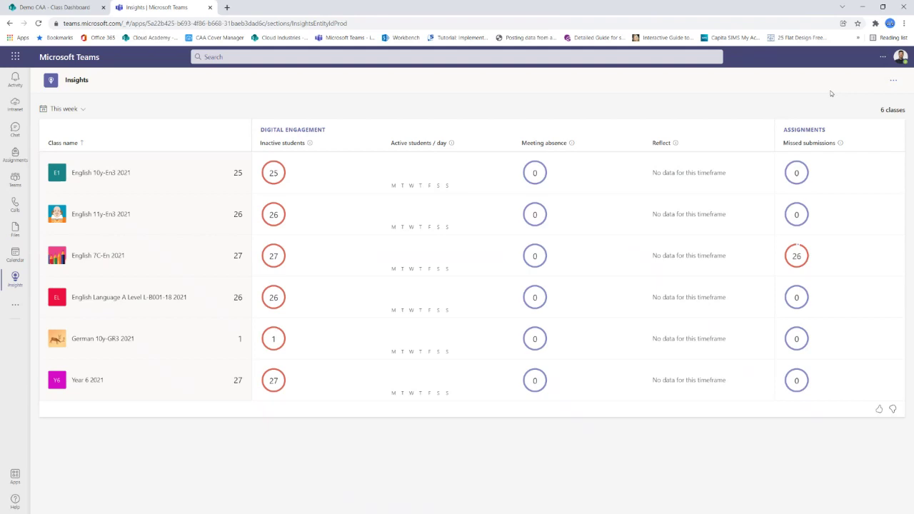
Step: Reload the Insights overview of all classes and check its additional options
{"action": "left_click", "coordinate": [896, 81]}
{"action": "left_click", "coordinate": [405, 22]}
{"action": "key", "text": "Return"}
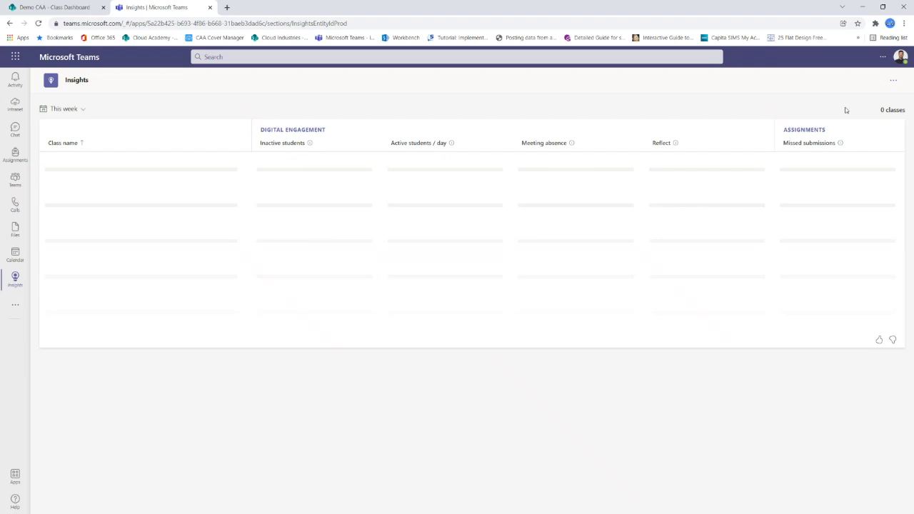
{"action": "left_click", "coordinate": [894, 80]}
{"action": "left_click", "coordinate": [797, 109]}
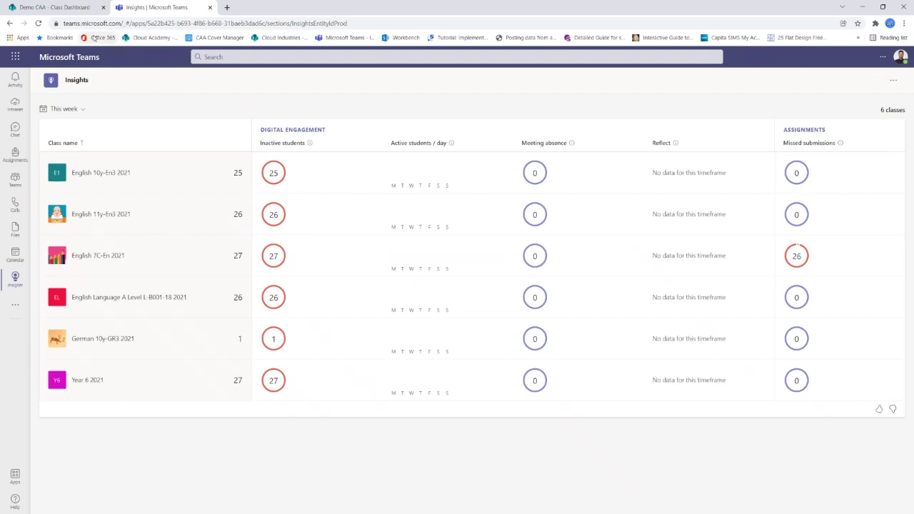
Step: Switch to the Cloud Academy intranet in SharePoint and open Assignment Analytics through CDB Admin Panel and Assignment Analytics in the site navigation
{"action": "left_click", "coordinate": [79, 10]}
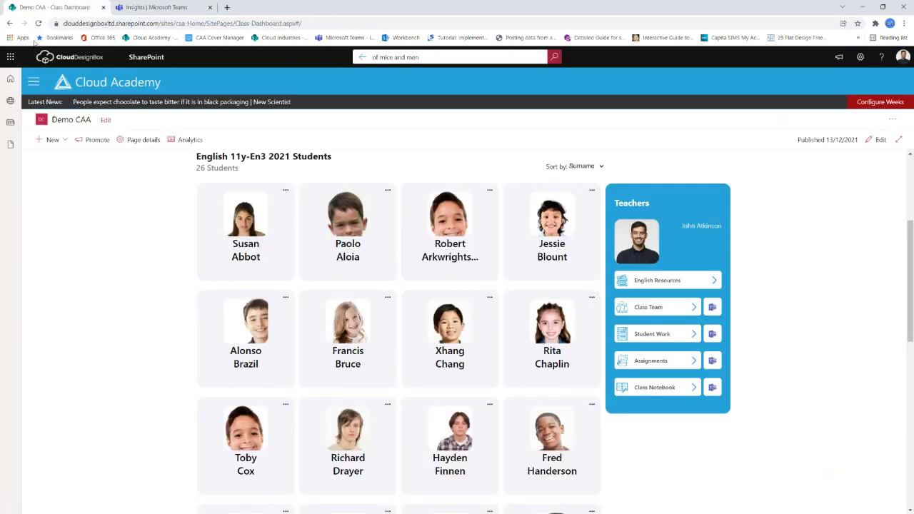
{"action": "left_click", "coordinate": [34, 82]}
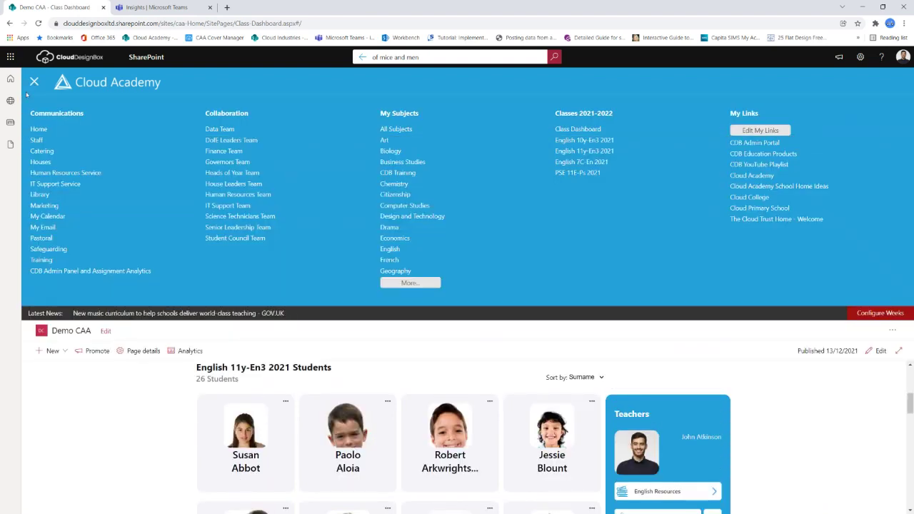
{"action": "left_click", "coordinate": [105, 271]}
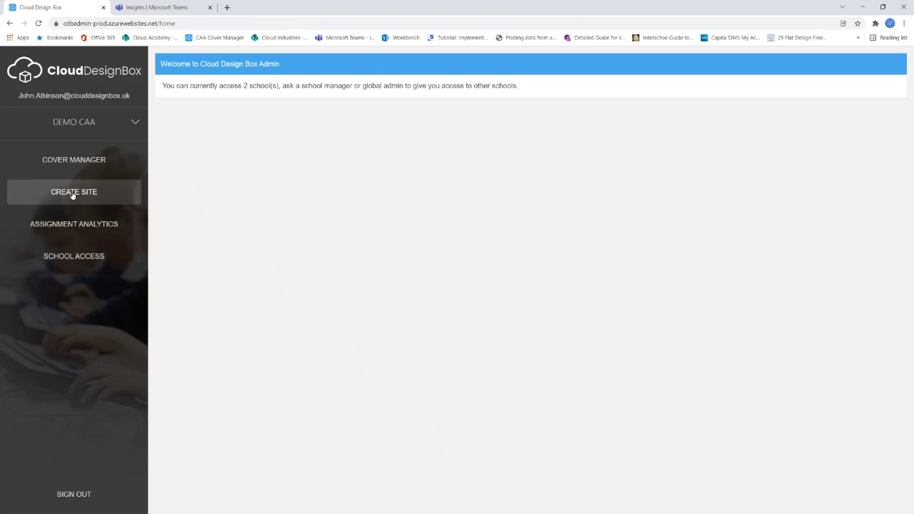
{"action": "left_click", "coordinate": [83, 227]}
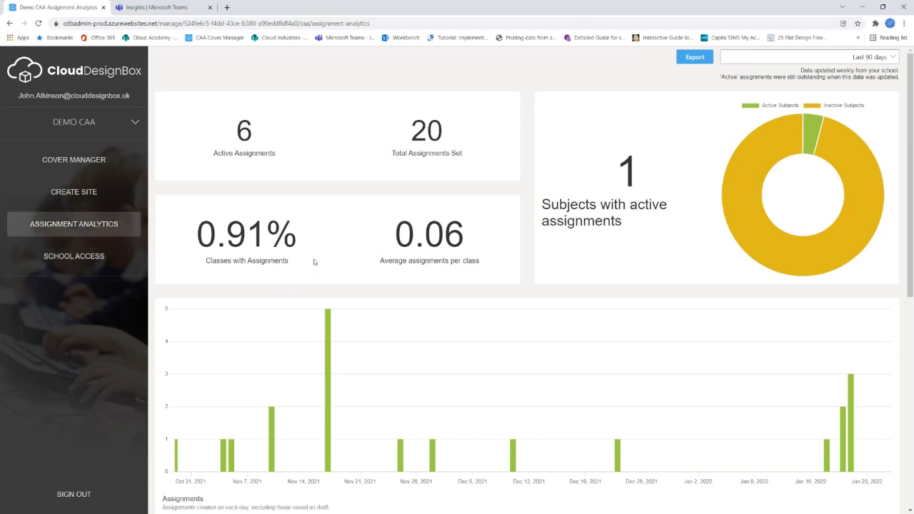
Step: Review the school-wide assignment statistics, sort the subjects by Classes with Assignments, and open the analytics for English
{"action": "triple_click", "coordinate": [277, 242]}
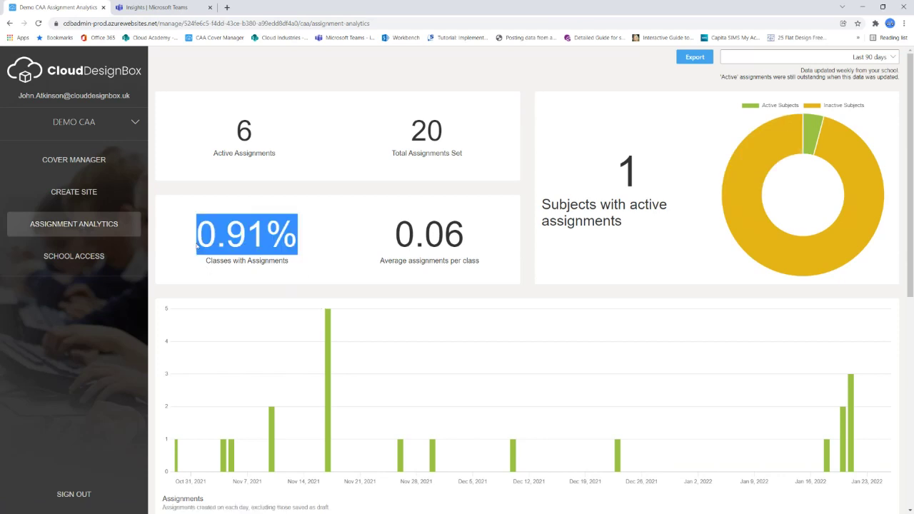
{"action": "scroll", "coordinate": [319, 265], "scroll_direction": "down", "scroll_amount": 3}
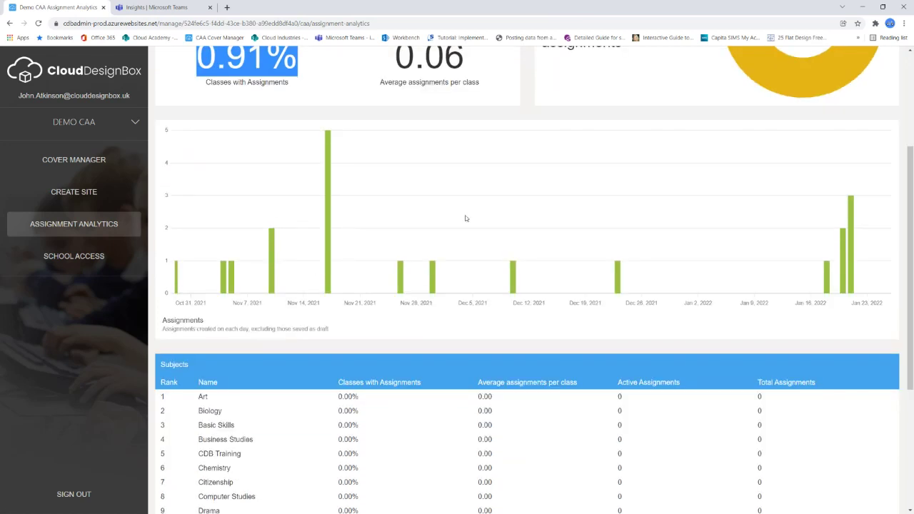
{"action": "scroll", "coordinate": [686, 252], "scroll_direction": "down", "scroll_amount": 3}
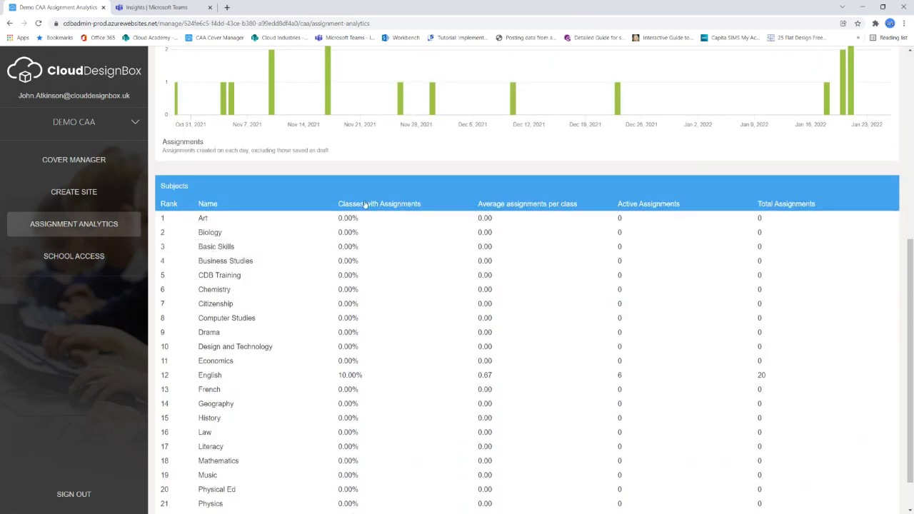
{"action": "left_click", "coordinate": [364, 206]}
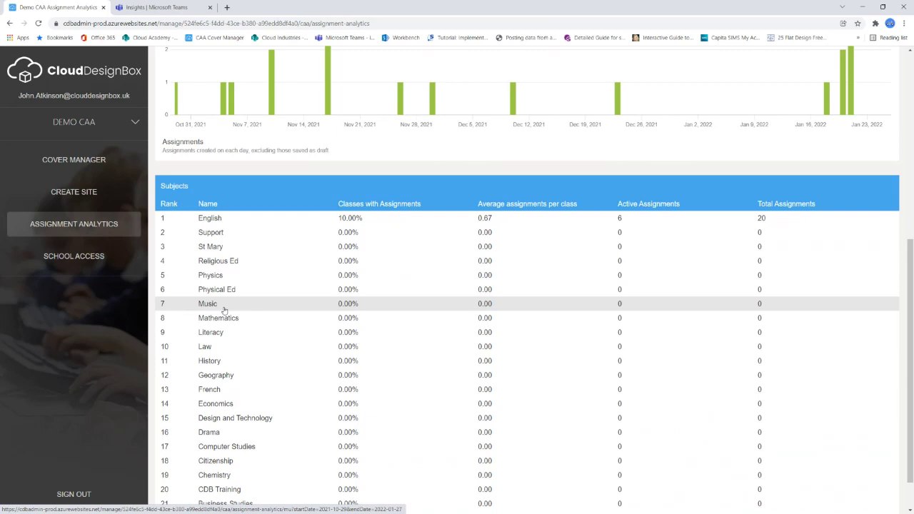
{"action": "left_click", "coordinate": [228, 223]}
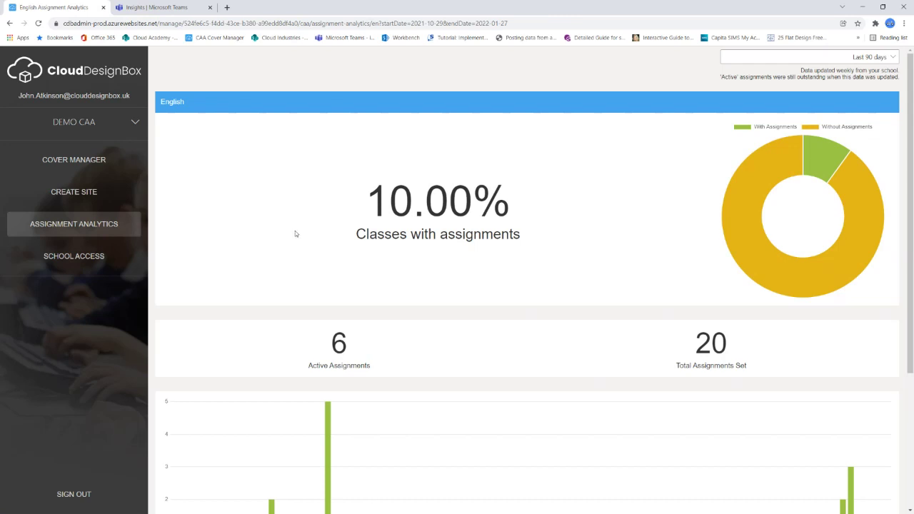
Step: Review the English assignment analytics, sort its classes by Total Assignments, and open the analytics for English 7C-En 2021
{"action": "scroll", "coordinate": [295, 231], "scroll_direction": "down", "scroll_amount": 2}
{"action": "scroll", "coordinate": [305, 243], "scroll_direction": "down", "scroll_amount": 1}
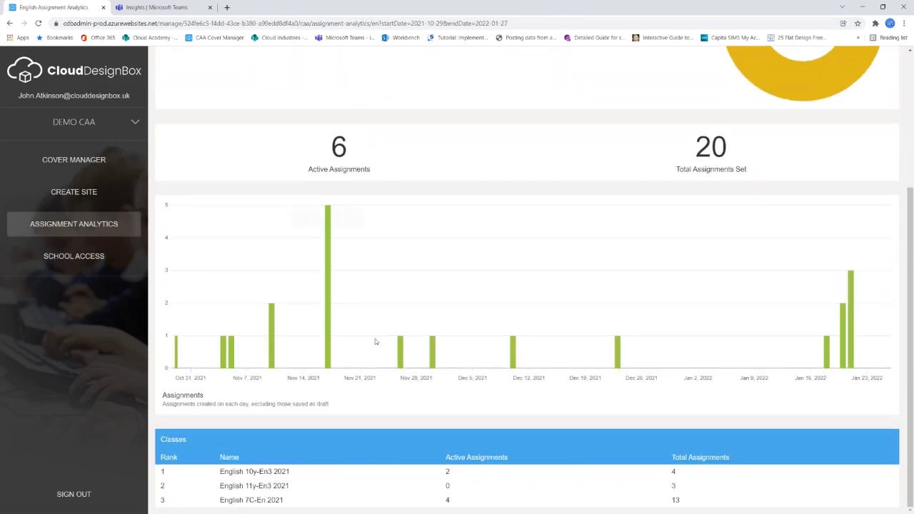
{"action": "left_click", "coordinate": [682, 459]}
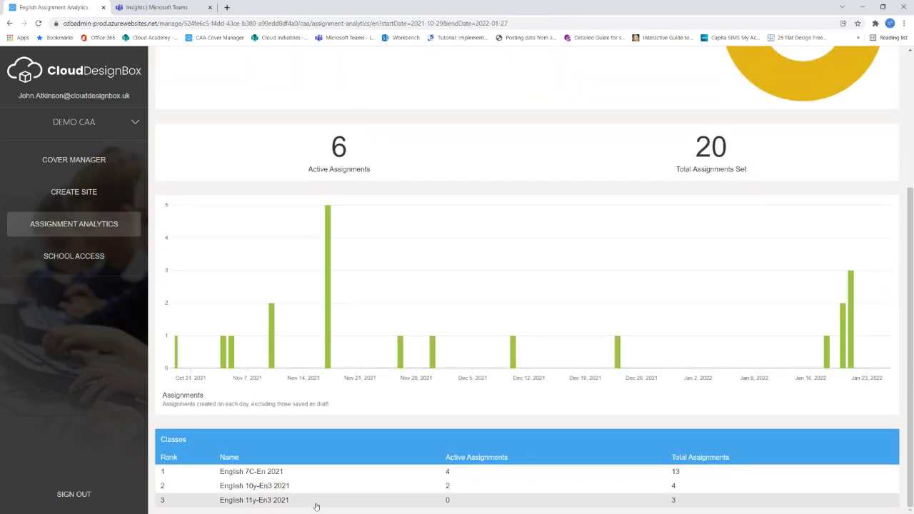
{"action": "left_click", "coordinate": [272, 478]}
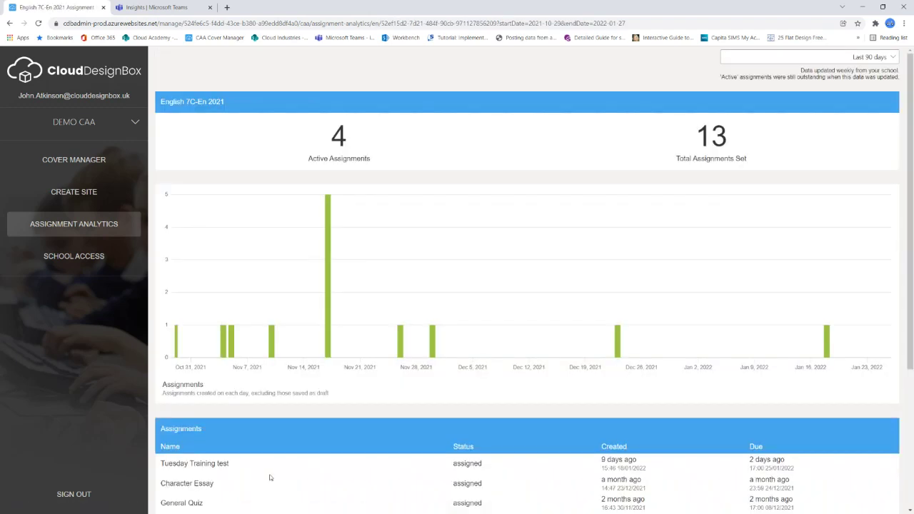
Step: Examine the class's assignments list, highlighting the name, created date and due date of Tuesday Training test
{"action": "scroll", "coordinate": [279, 471], "scroll_direction": "down", "scroll_amount": 1}
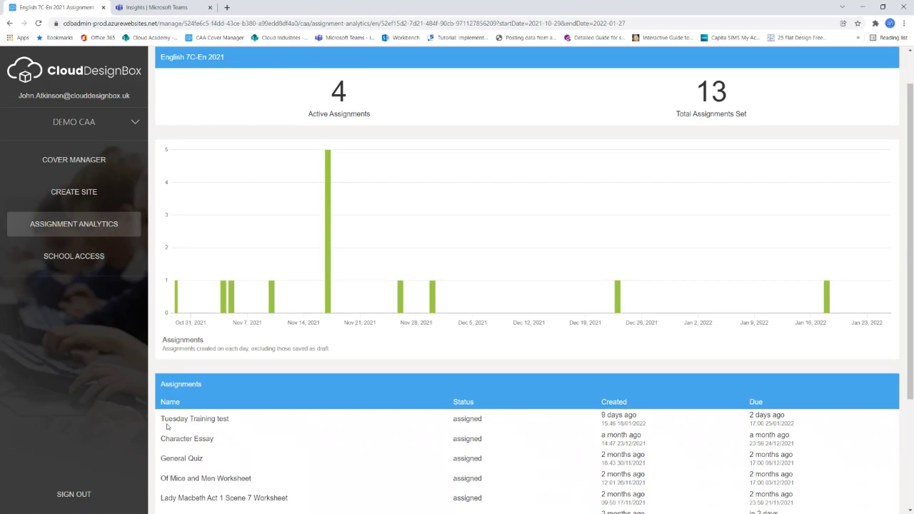
{"action": "left_click_drag", "start_coordinate": [163, 419], "coordinate": [274, 420]}
{"action": "left_click_drag", "start_coordinate": [601, 415], "coordinate": [637, 415]}
{"action": "left_click_drag", "start_coordinate": [749, 415], "coordinate": [797, 426]}
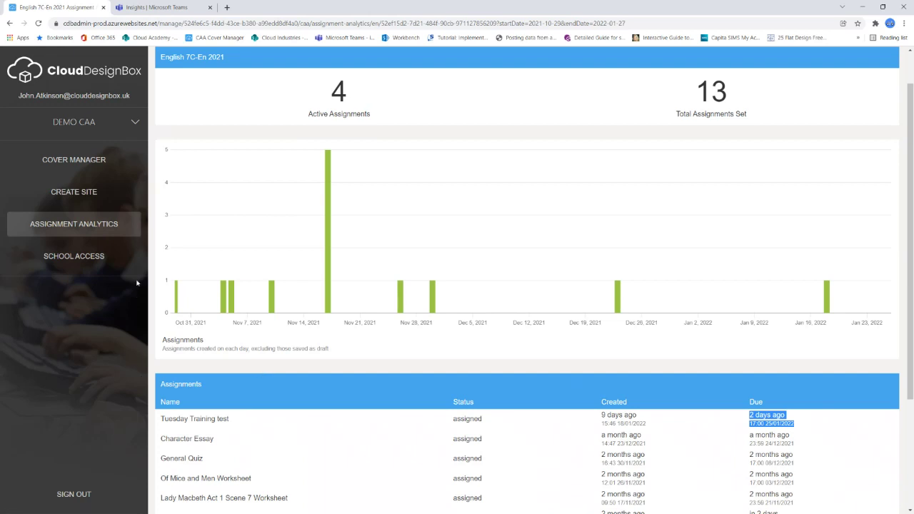
Step: In Cover Manager, select the covering teacher by name and assign them to the class Mathematics 10x-Ma1 2021
{"action": "left_click", "coordinate": [70, 166]}
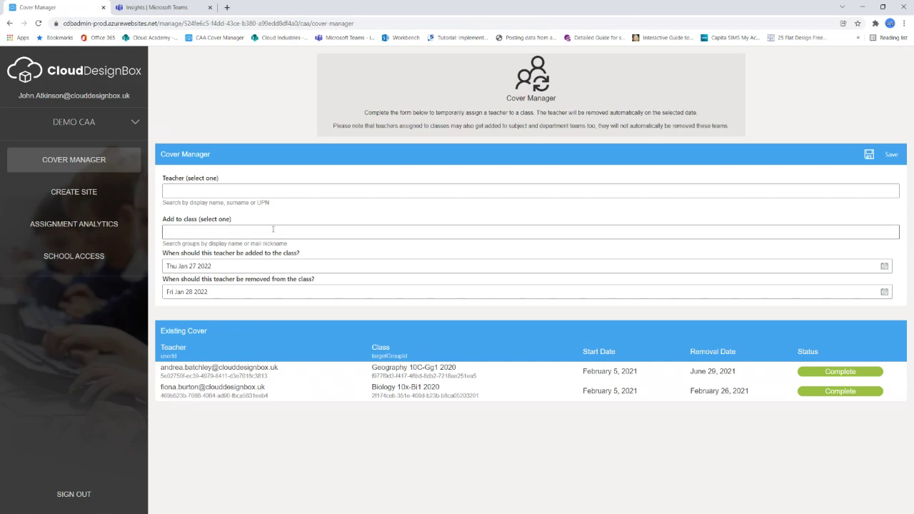
{"action": "left_click", "coordinate": [283, 192]}
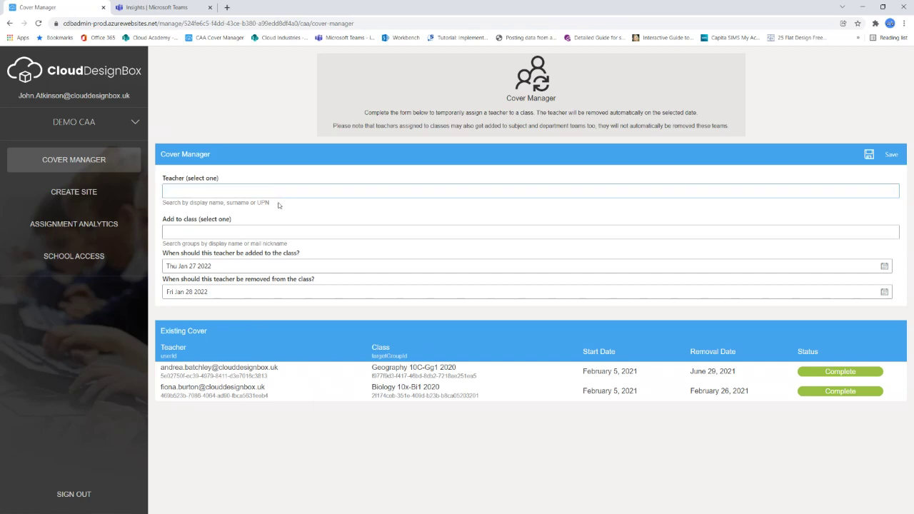
{"action": "type", "text": "joh"}
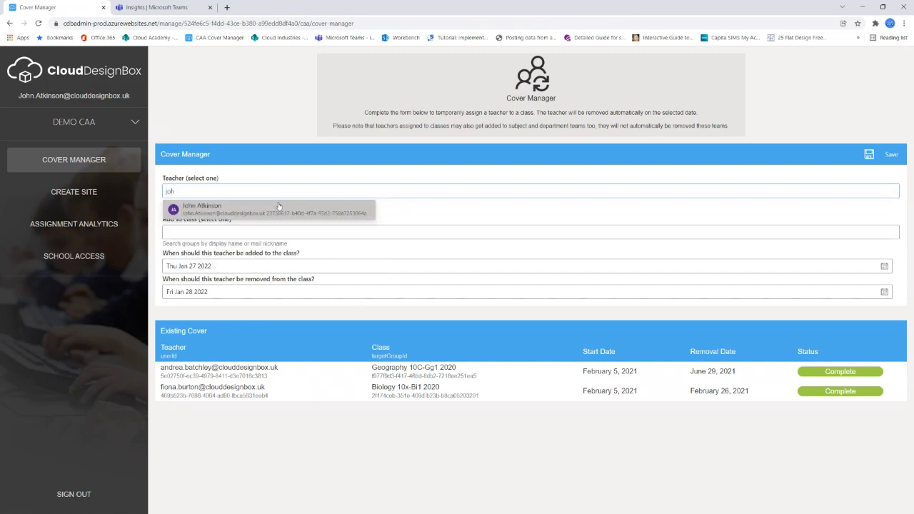
{"action": "left_click", "coordinate": [266, 216]}
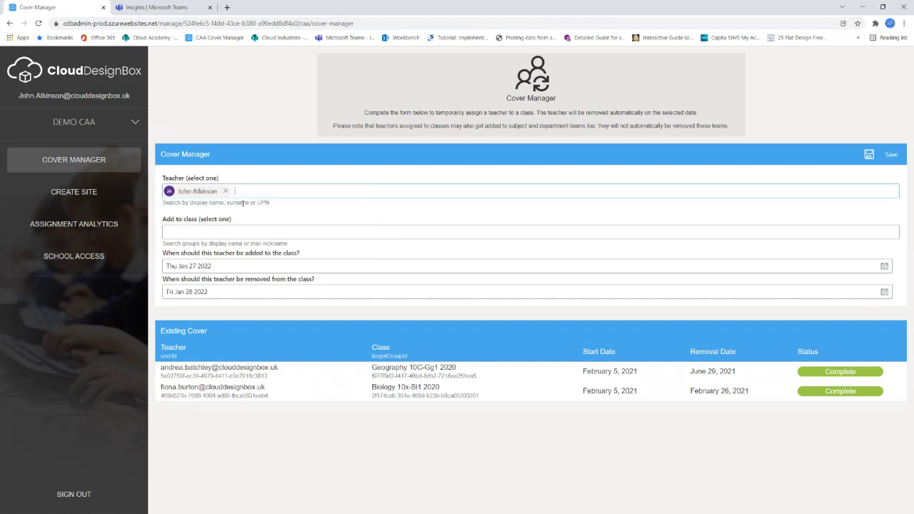
{"action": "left_click", "coordinate": [211, 233]}
{"action": "type", "text": "math"}
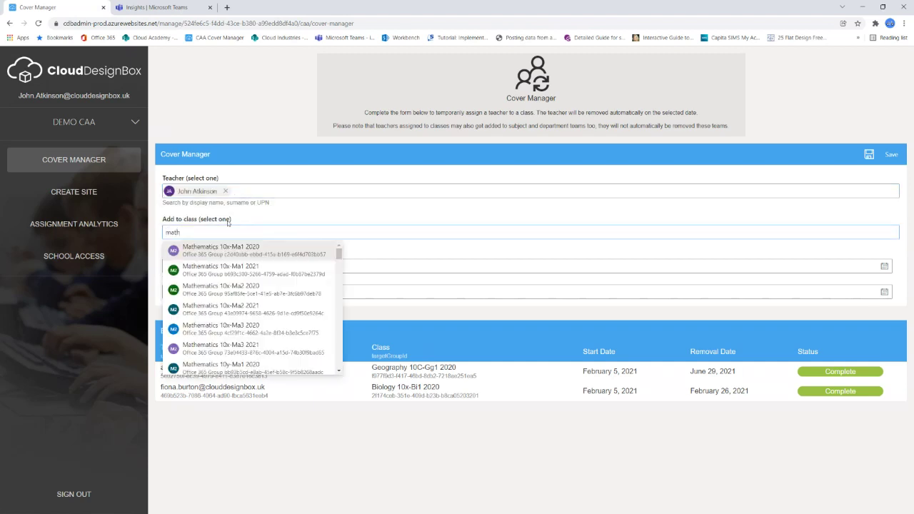
{"action": "left_click", "coordinate": [253, 267]}
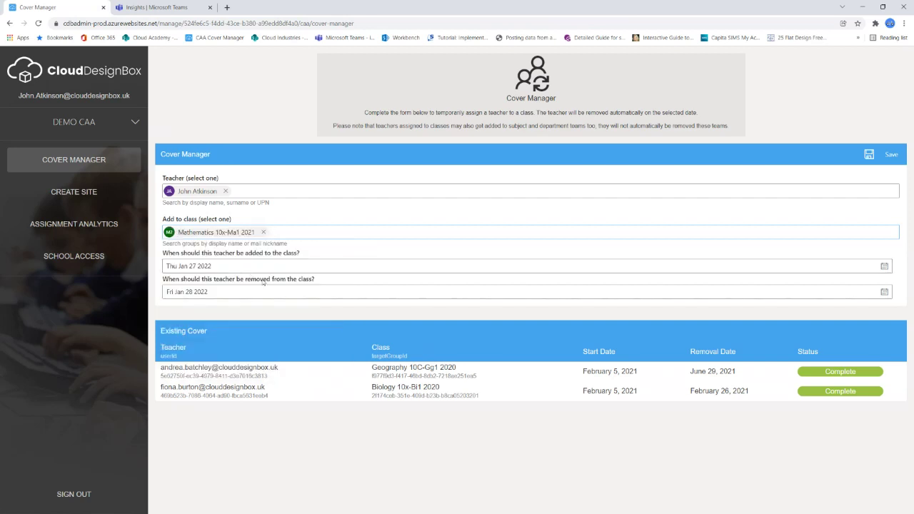
Step: Set the date for removing the covering teacher from the class to Mon Feb 07 2022
{"action": "left_click", "coordinate": [256, 291]}
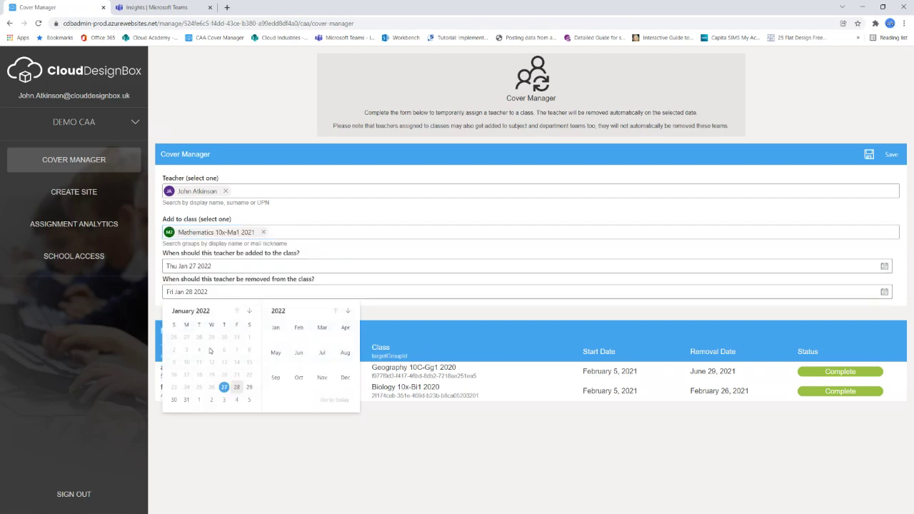
{"action": "left_click", "coordinate": [250, 312]}
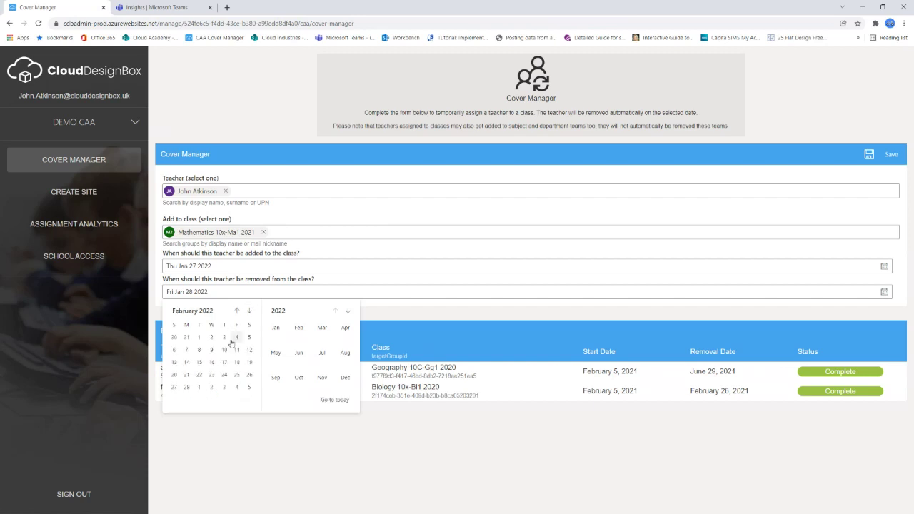
{"action": "left_click", "coordinate": [186, 349]}
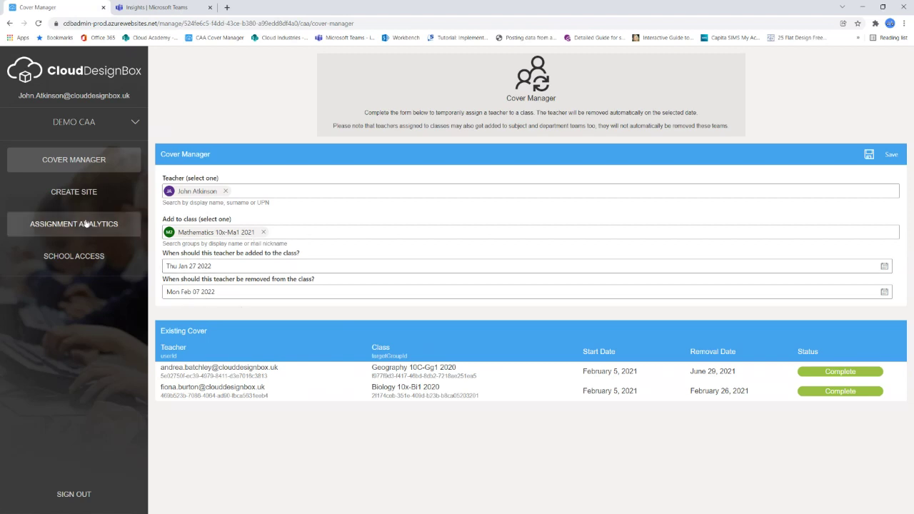
Step: Start creating a new Team Site and enter Training Team as its site name
{"action": "left_click", "coordinate": [64, 198]}
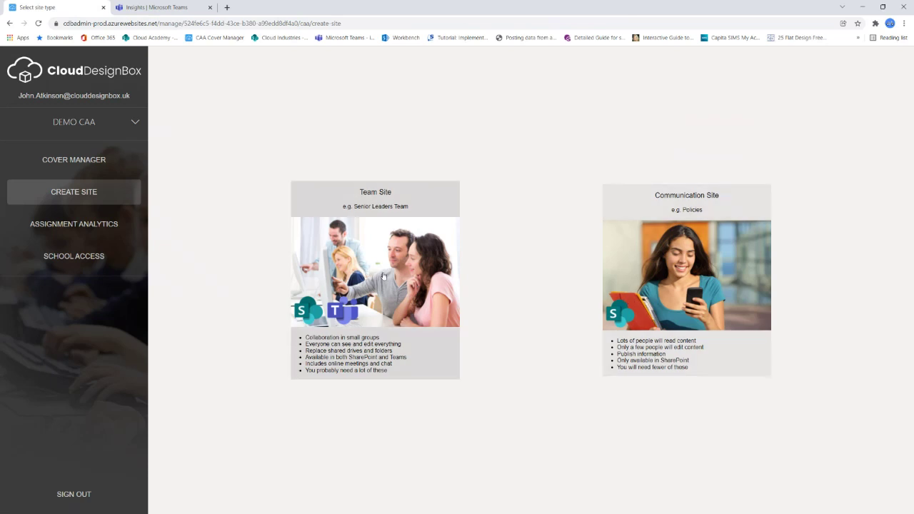
{"action": "left_click", "coordinate": [356, 274]}
{"action": "left_click", "coordinate": [257, 102]}
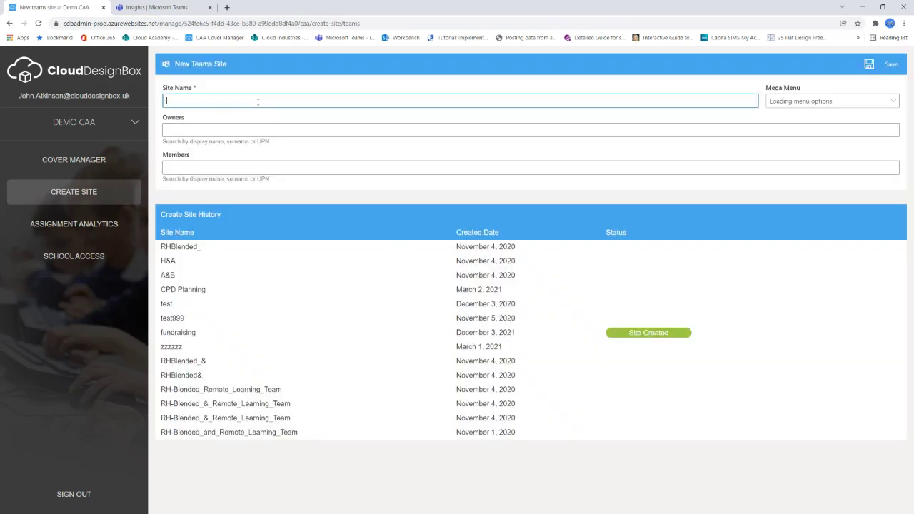
{"action": "type", "text": "Training"}
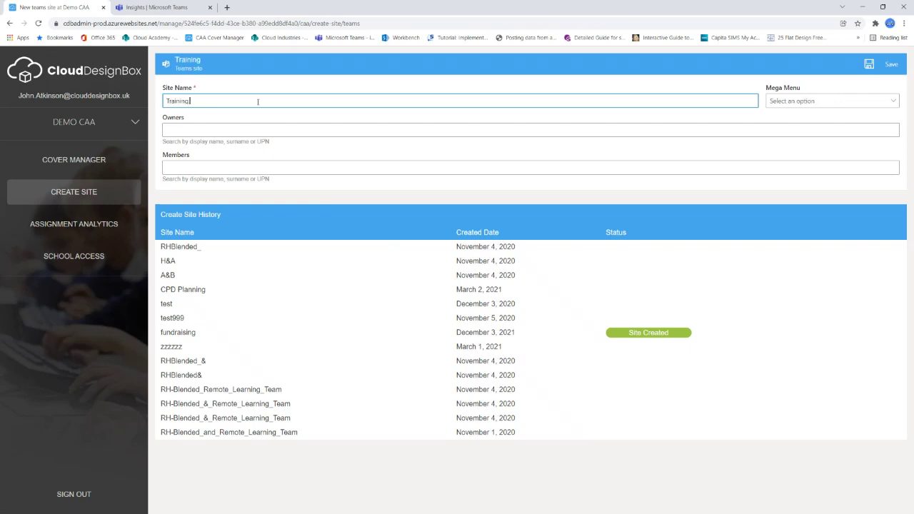
{"action": "type", "text": " Team"}
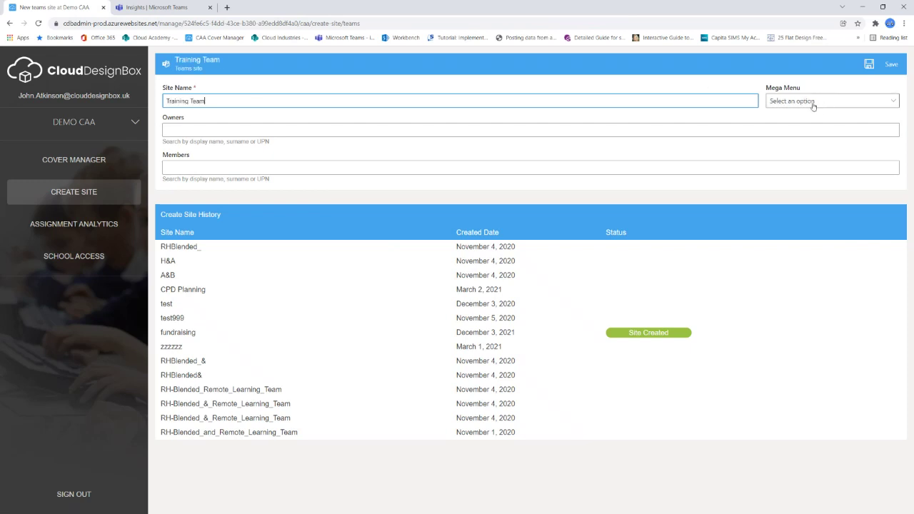
Step: Place the Training Team site in the Collaboration mega menu and add a staff member as its owner
{"action": "left_click", "coordinate": [813, 104]}
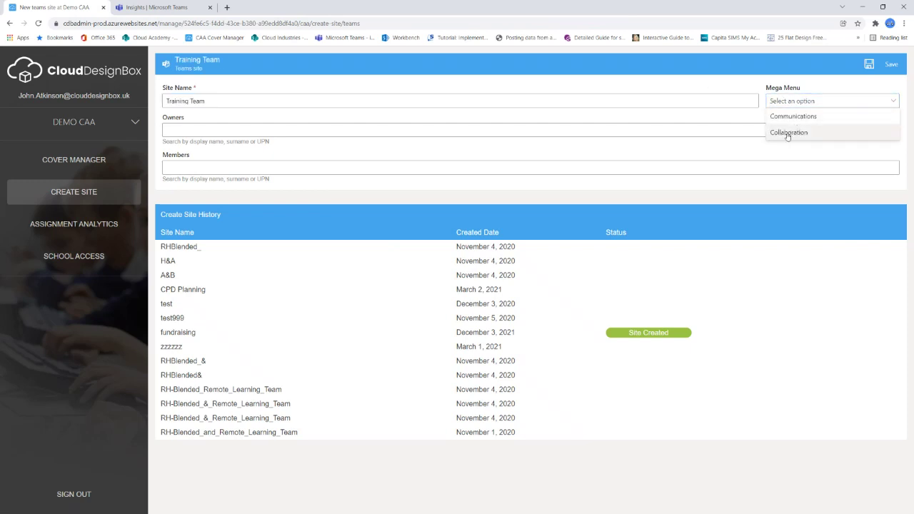
{"action": "left_click", "coordinate": [788, 134]}
{"action": "left_click", "coordinate": [282, 131]}
{"action": "type", "text": "e"}
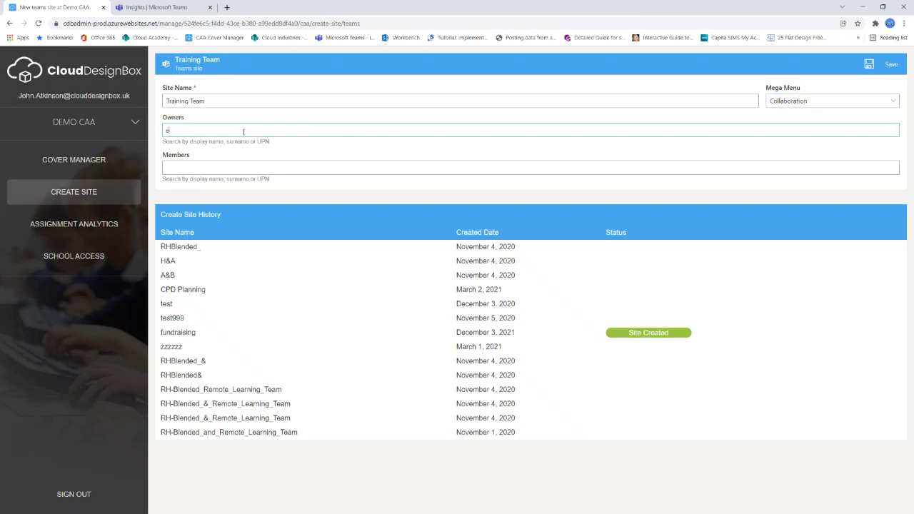
{"action": "type", "text": "mma"}
{"action": "left_click", "coordinate": [237, 150]}
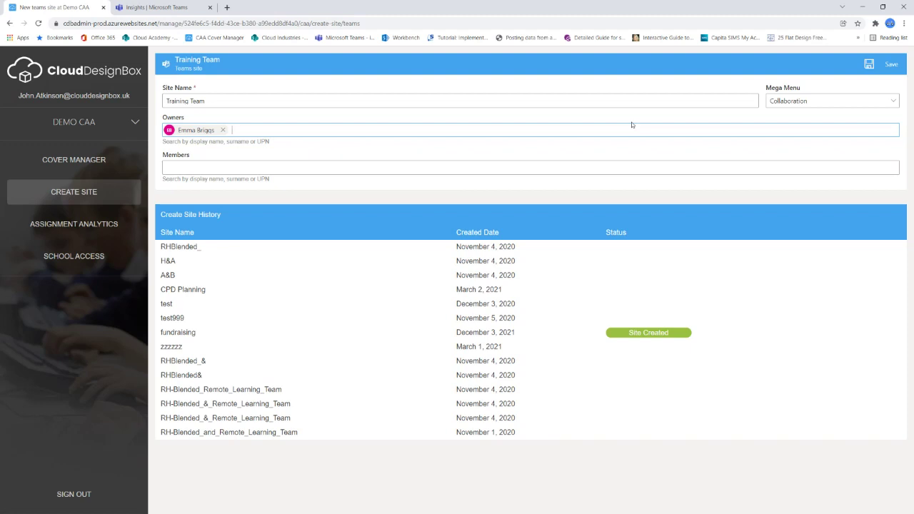
Step: Check which schools the admin panel can be switched between and keep Demo CAA selected
{"action": "left_click", "coordinate": [135, 124]}
{"action": "left_click", "coordinate": [135, 123]}
{"action": "left_click", "coordinate": [135, 124]}
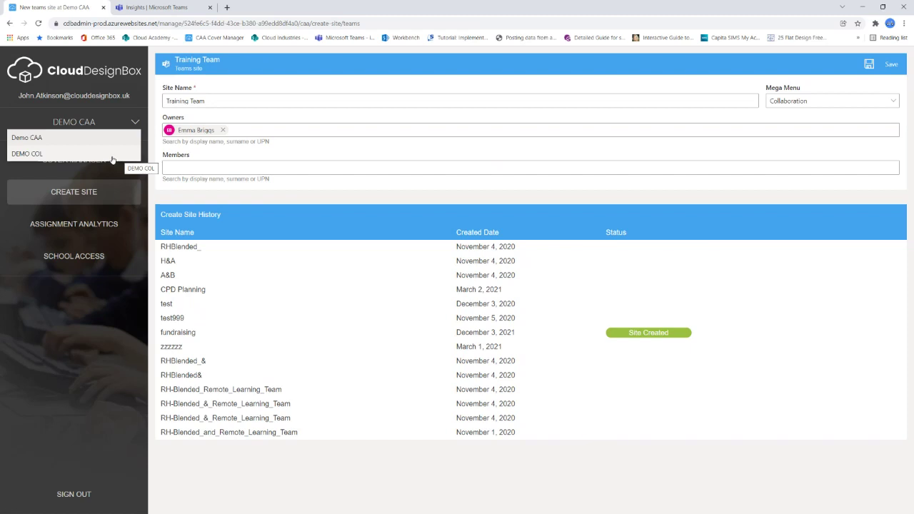
{"action": "left_click", "coordinate": [119, 313]}
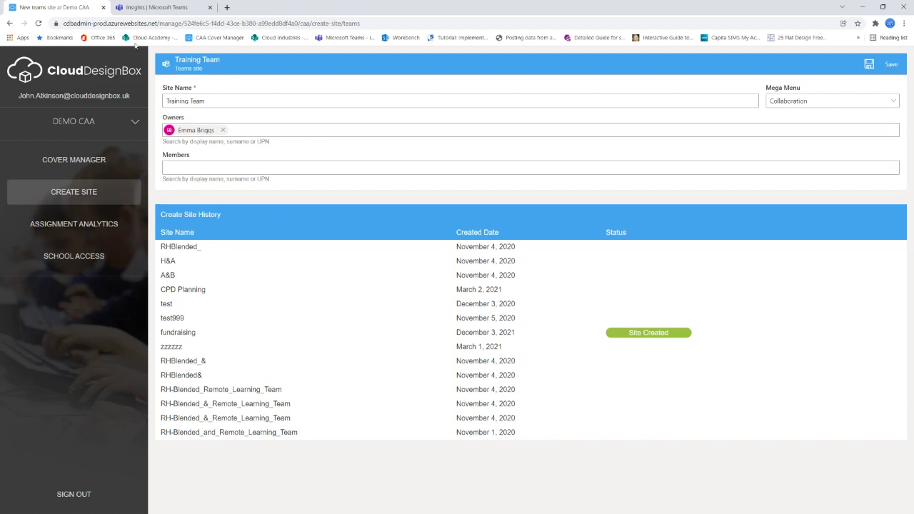
Step: Switch to Microsoft Teams, show all teams, and open the English subject team
{"action": "left_click", "coordinate": [153, 9]}
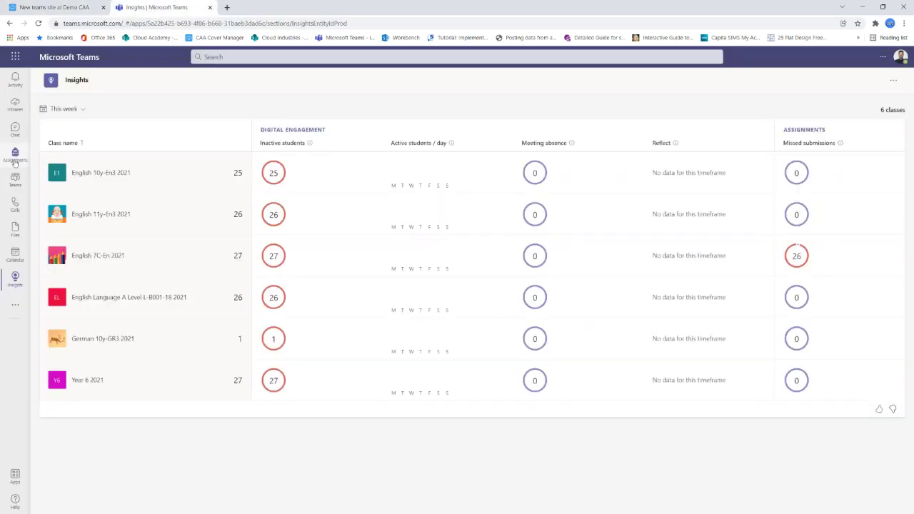
{"action": "left_click", "coordinate": [17, 183]}
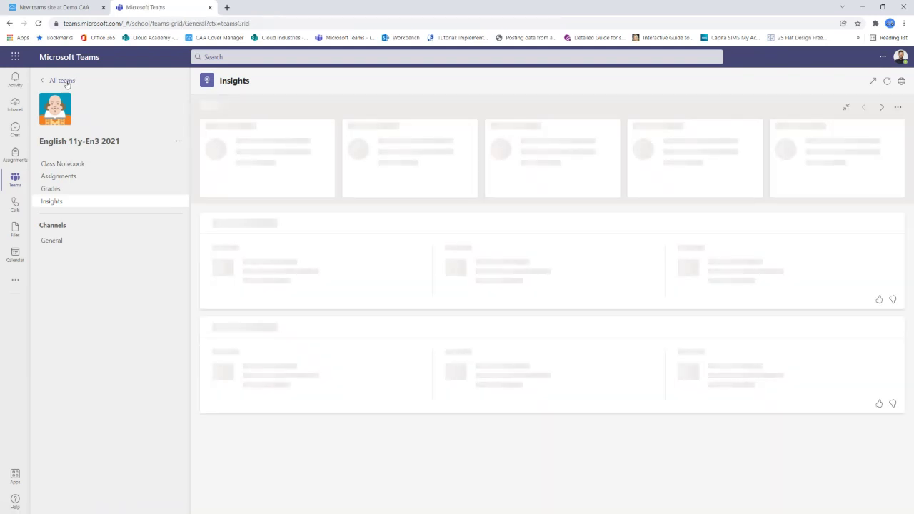
{"action": "left_click", "coordinate": [63, 81]}
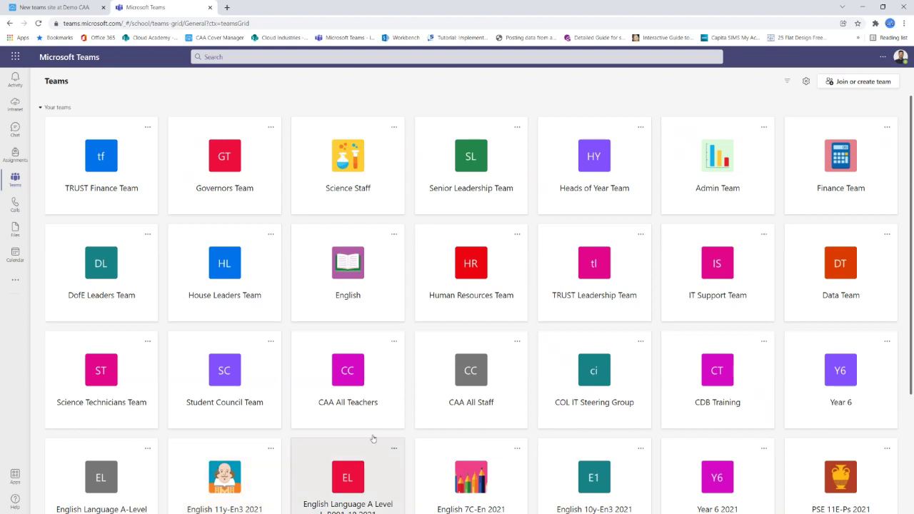
{"action": "left_click", "coordinate": [355, 276]}
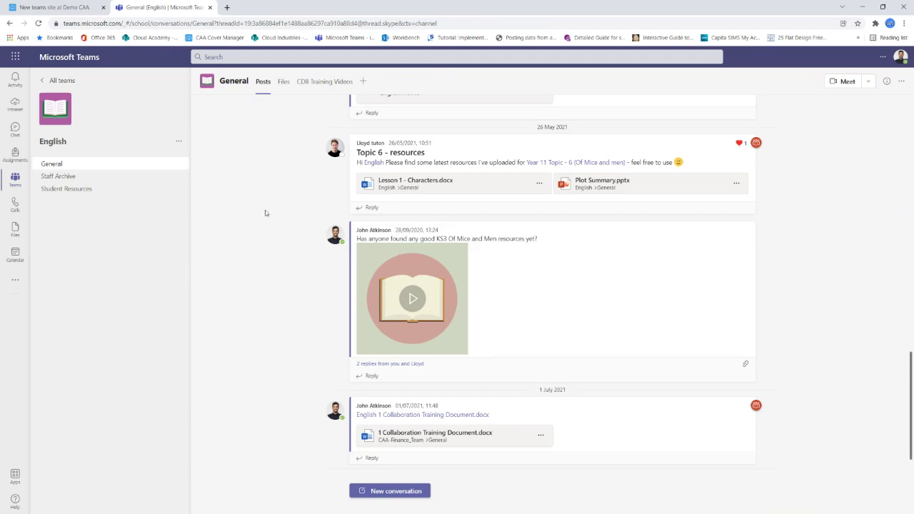
Step: Browse the English team's Student Resources channel files to the Of Mice and Men folder in Year 11
{"action": "left_click", "coordinate": [95, 189]}
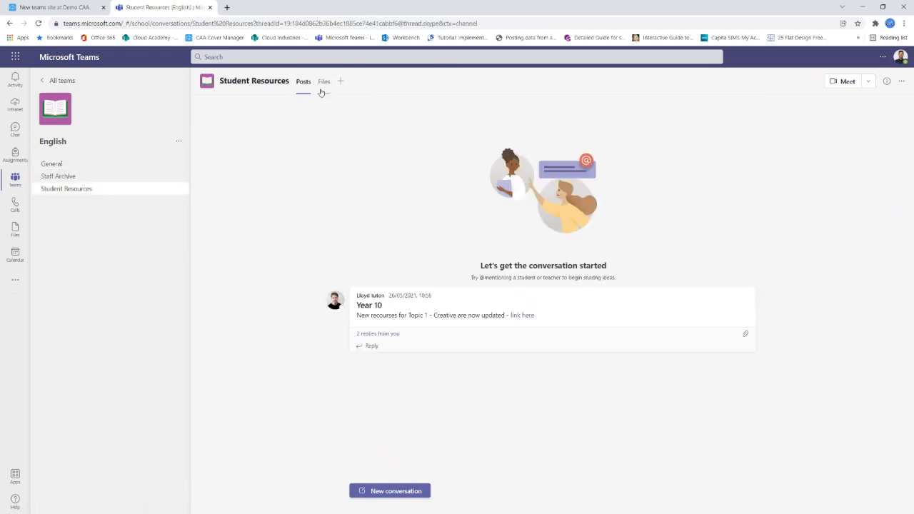
{"action": "left_click", "coordinate": [323, 85]}
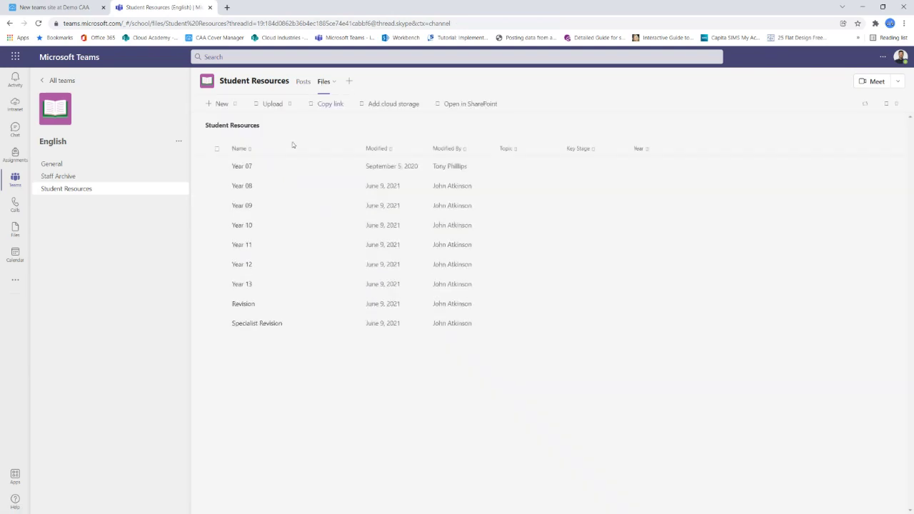
{"action": "left_click", "coordinate": [243, 244]}
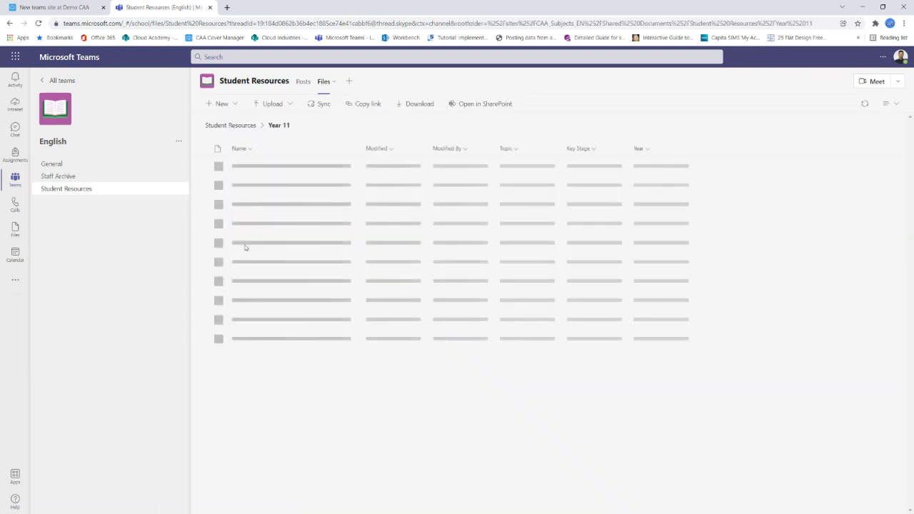
{"action": "left_click", "coordinate": [245, 246]}
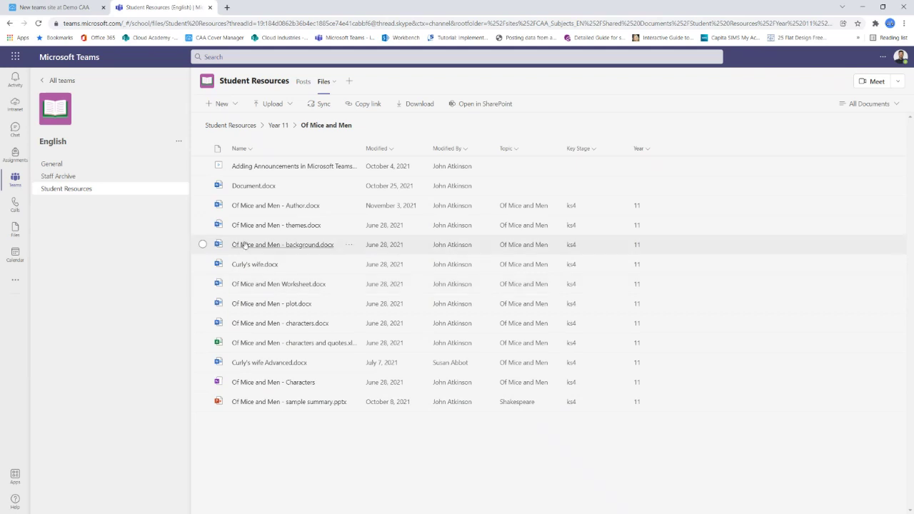
Step: View the Science Staff team and its channels, return to all teams, and switch back to the CloudDesignBox admin panel
{"action": "left_click", "coordinate": [63, 82]}
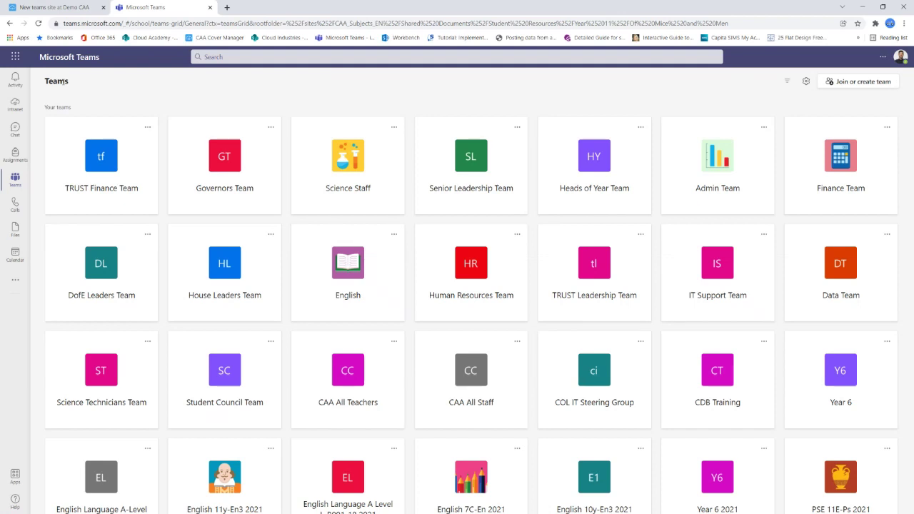
{"action": "left_click", "coordinate": [326, 166]}
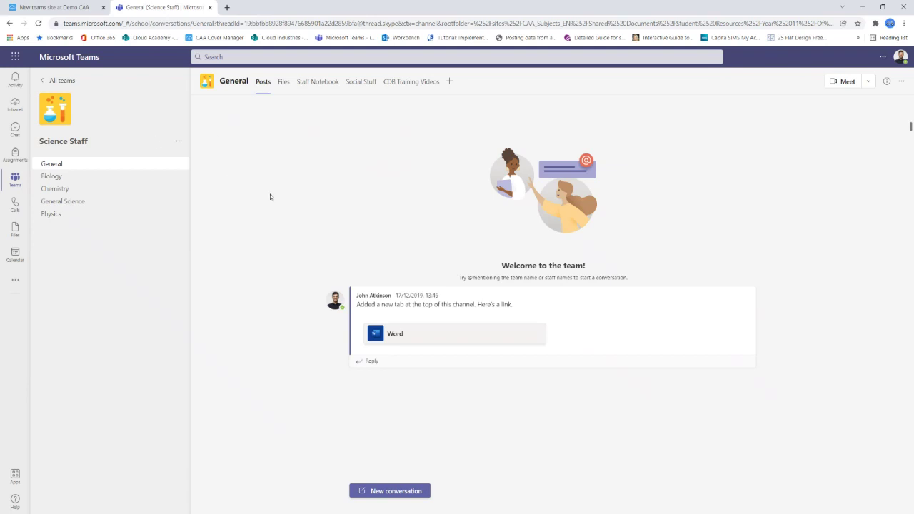
{"action": "left_click", "coordinate": [64, 81]}
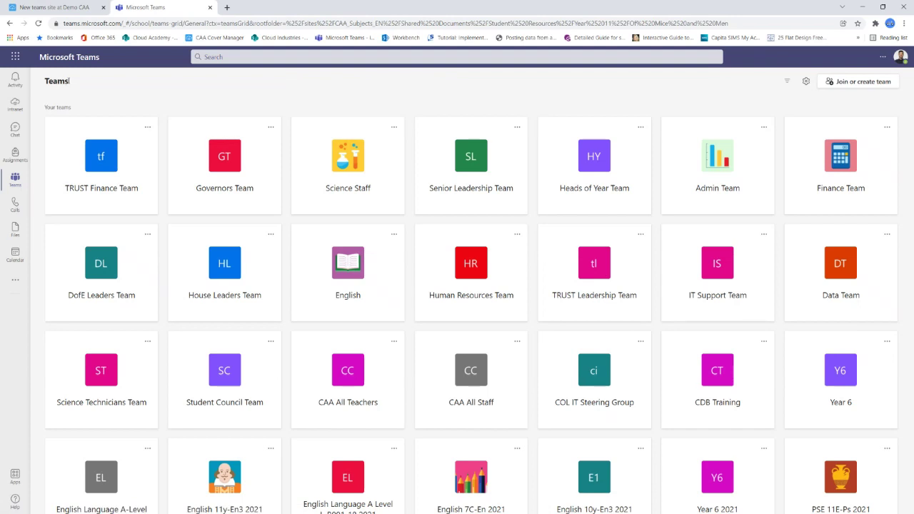
{"action": "left_click", "coordinate": [70, 7]}
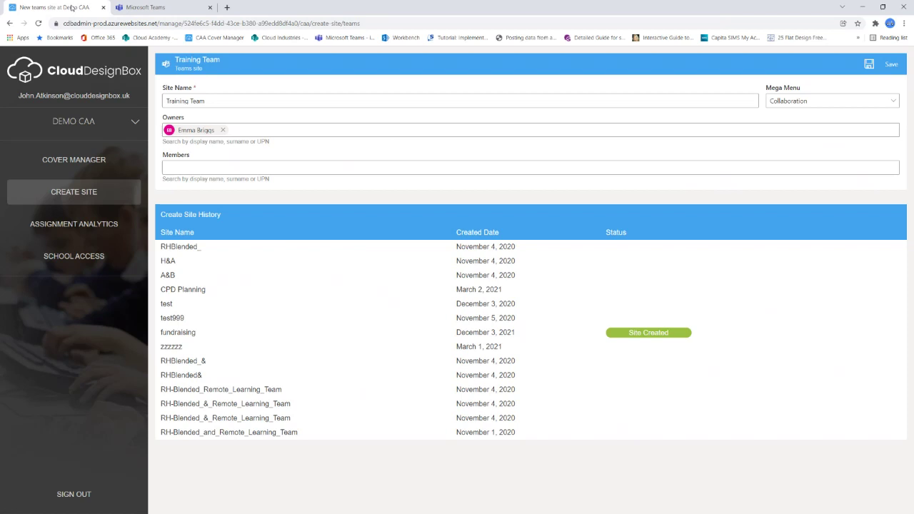
Step: Open the Cloud Academy intranet home page, glance at the all-teams view in Microsoft Teams, and return to the intranet
{"action": "left_click", "coordinate": [137, 37]}
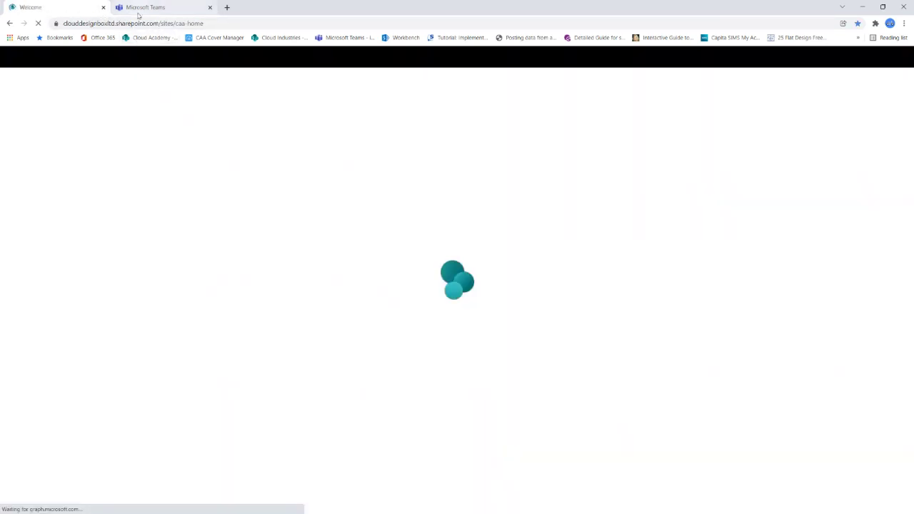
{"action": "left_click", "coordinate": [140, 10]}
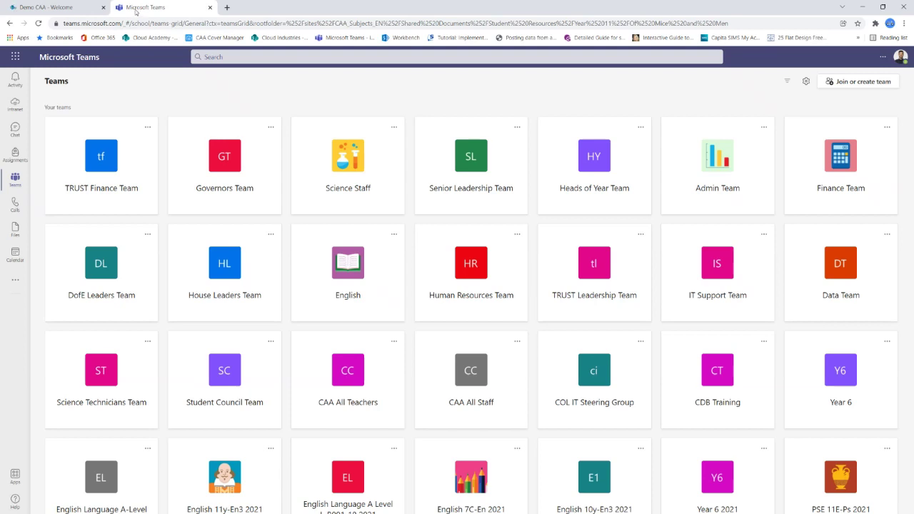
{"action": "left_click", "coordinate": [108, 10]}
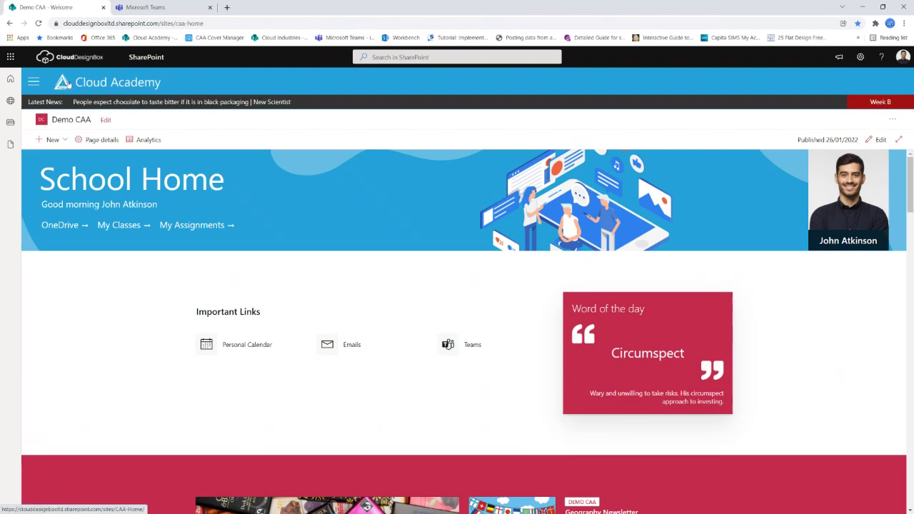
Step: Open the Cloud Primary School portal from Cloud Academy's My Links and review its Communication and Collaboration navigation links
{"action": "left_click", "coordinate": [33, 83]}
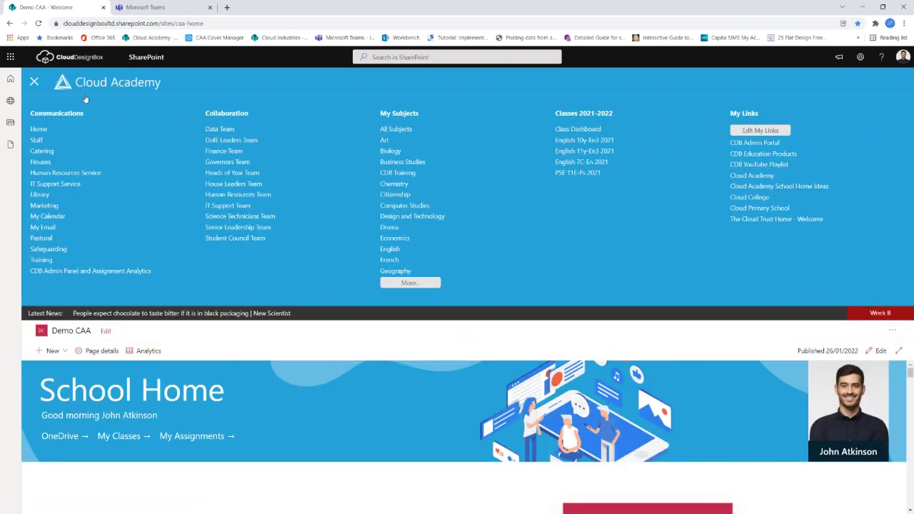
{"action": "left_click", "coordinate": [756, 209]}
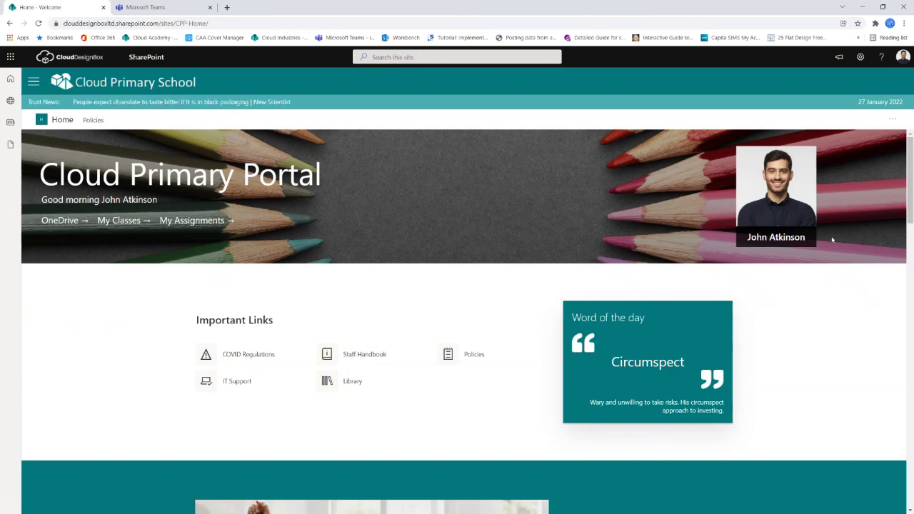
{"action": "left_click_drag", "start_coordinate": [910, 209], "coordinate": [912, 143]}
{"action": "left_click", "coordinate": [33, 82]}
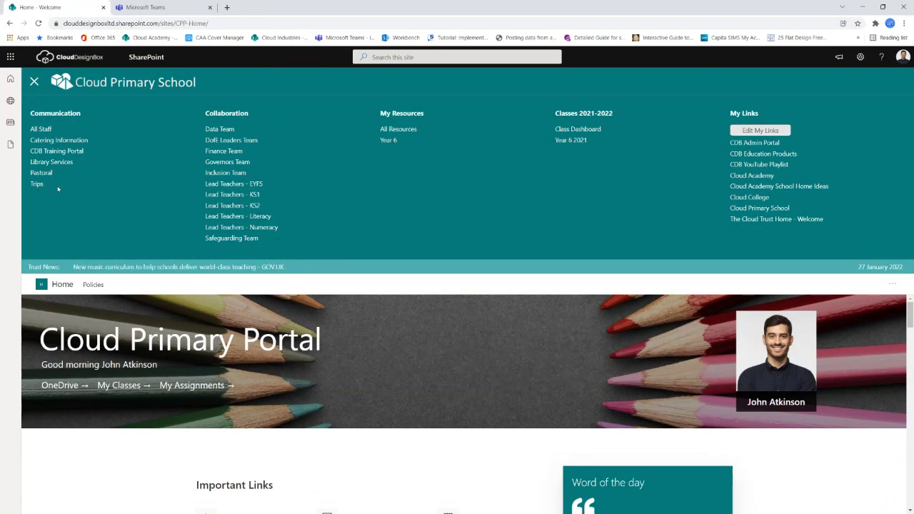
{"action": "left_click_drag", "start_coordinate": [58, 190], "coordinate": [33, 129]}
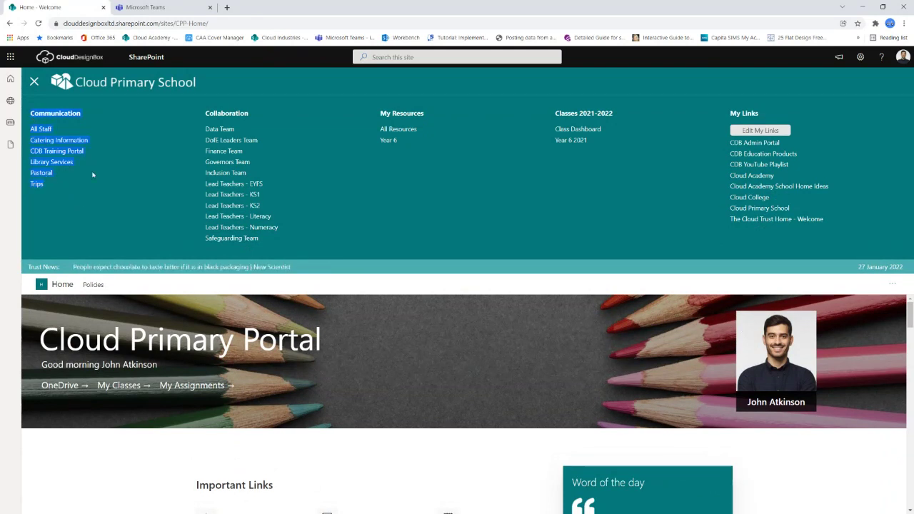
{"action": "left_click_drag", "start_coordinate": [262, 243], "coordinate": [206, 113]}
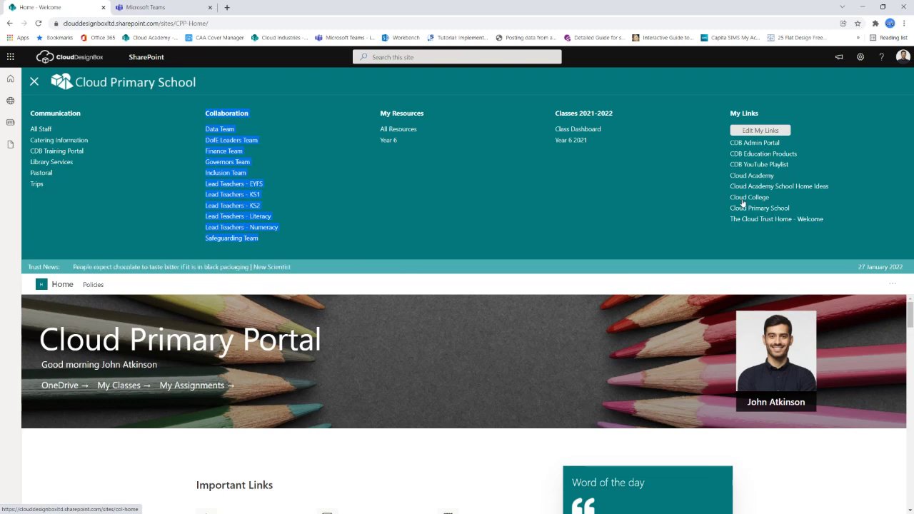
Step: View Cloud Primary School's Year 6 resources site and the Cloud College home page with its navigation links
{"action": "left_click", "coordinate": [388, 140]}
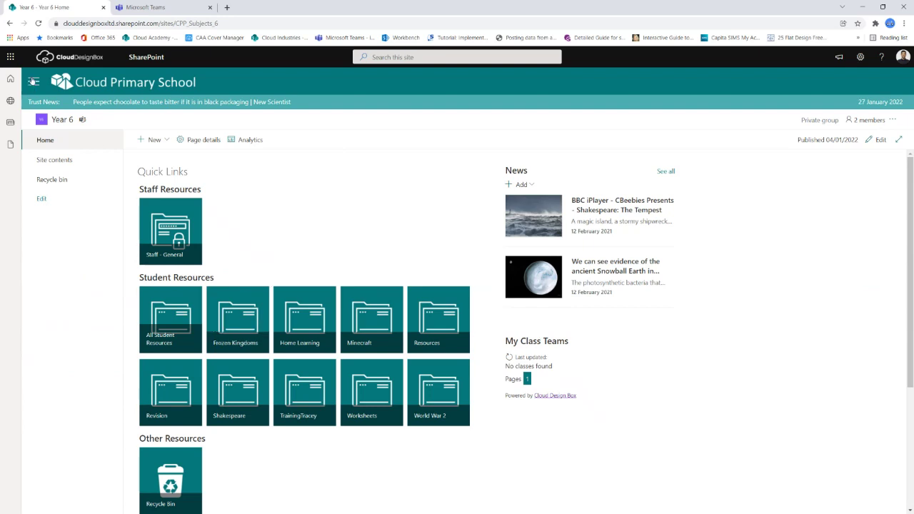
{"action": "left_click", "coordinate": [34, 81]}
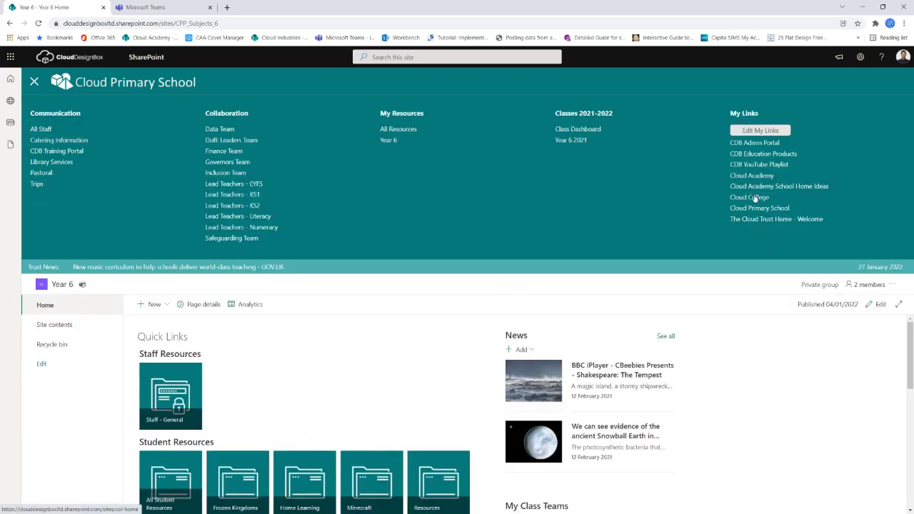
{"action": "left_click", "coordinate": [755, 198]}
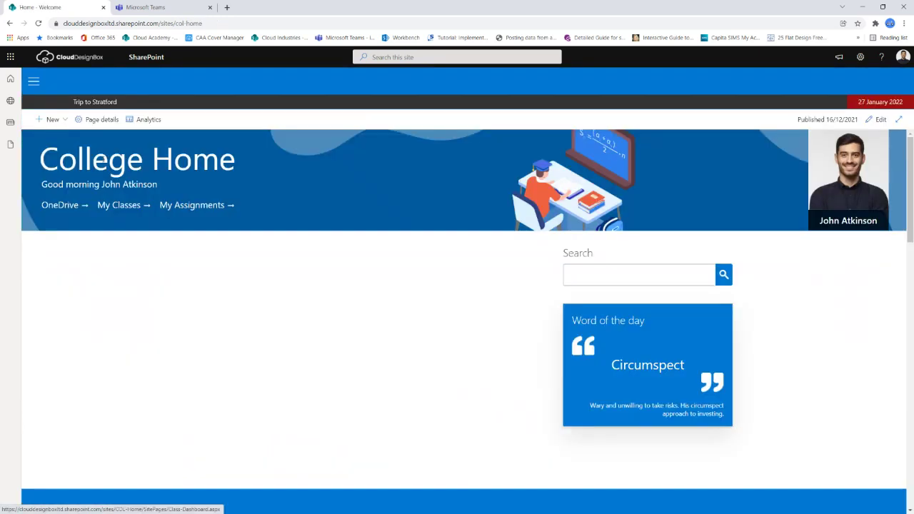
{"action": "left_click", "coordinate": [36, 83]}
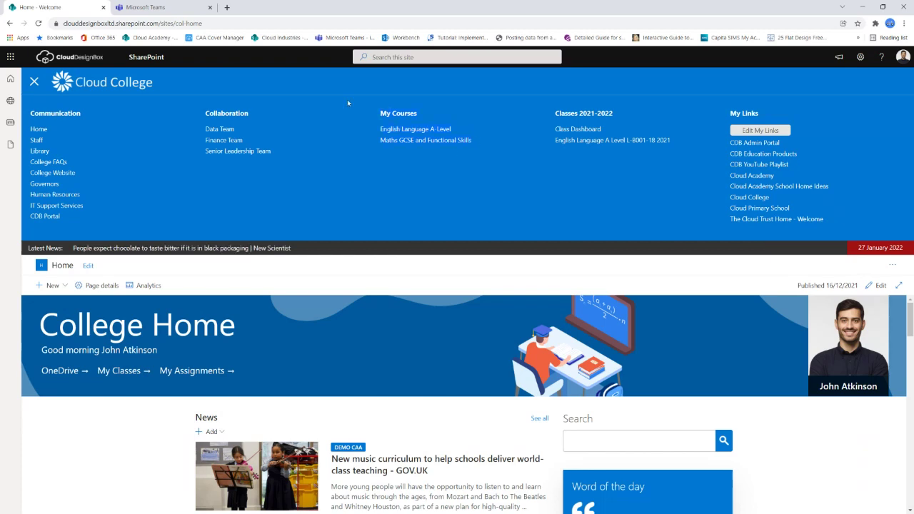
Step: Return to the Cloud Academy home page through My Links and reload it
{"action": "left_click", "coordinate": [752, 176]}
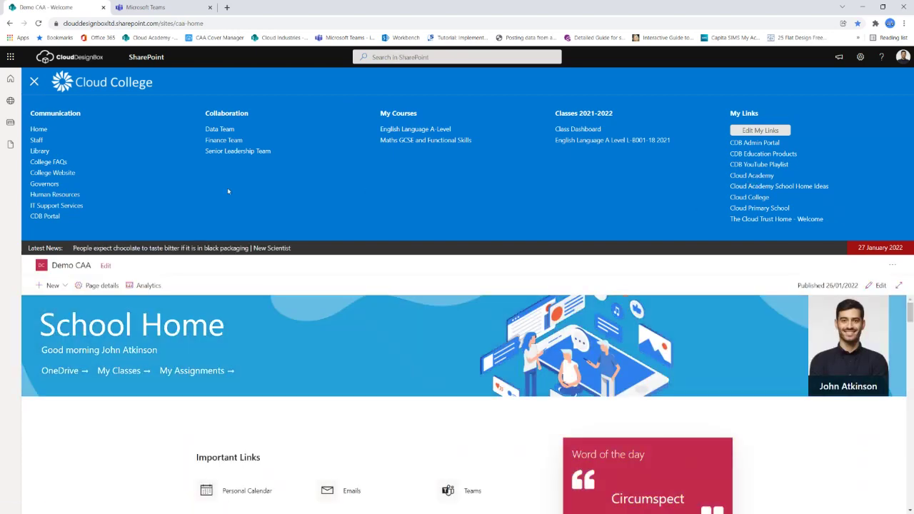
{"action": "left_click", "coordinate": [212, 22]}
{"action": "key", "text": "Return"}
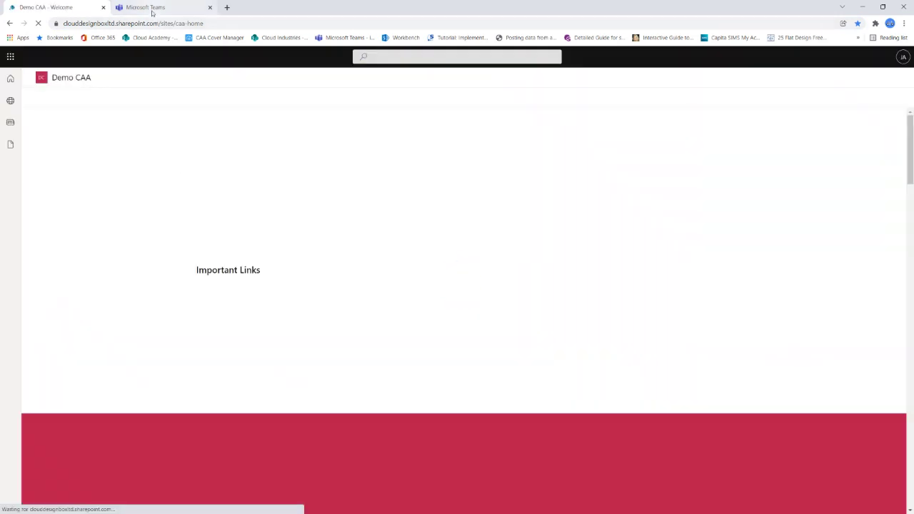
Step: Switch to Microsoft Teams, open the Intranet app, and view Cloud Academy's navigation links there before collapsing them
{"action": "left_click", "coordinate": [152, 12]}
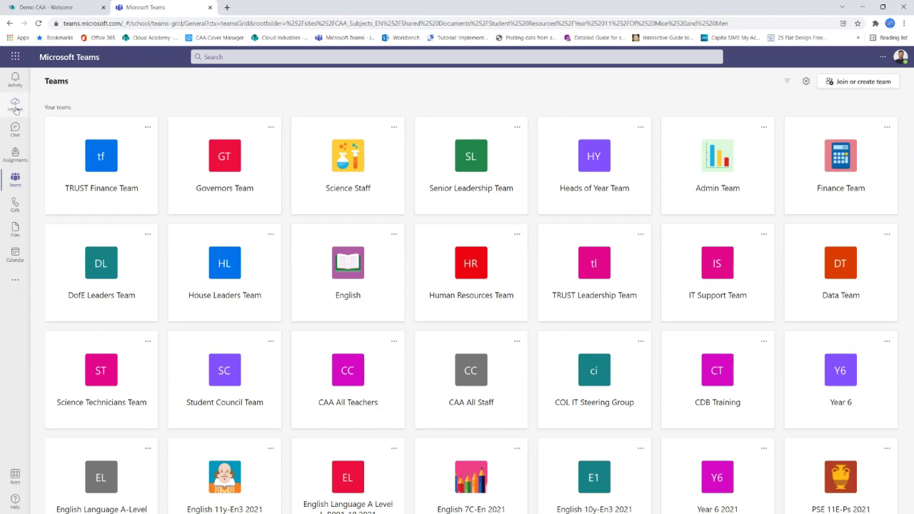
{"action": "left_click", "coordinate": [13, 107]}
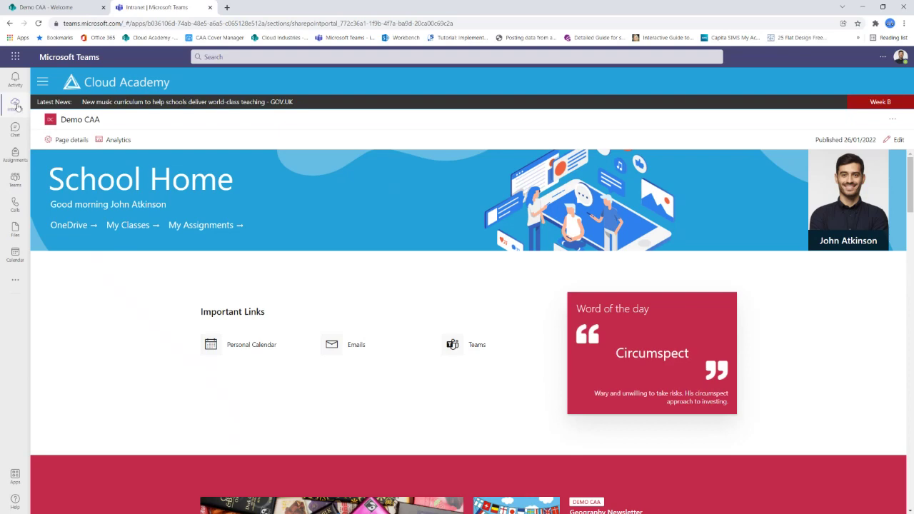
{"action": "left_click", "coordinate": [42, 83]}
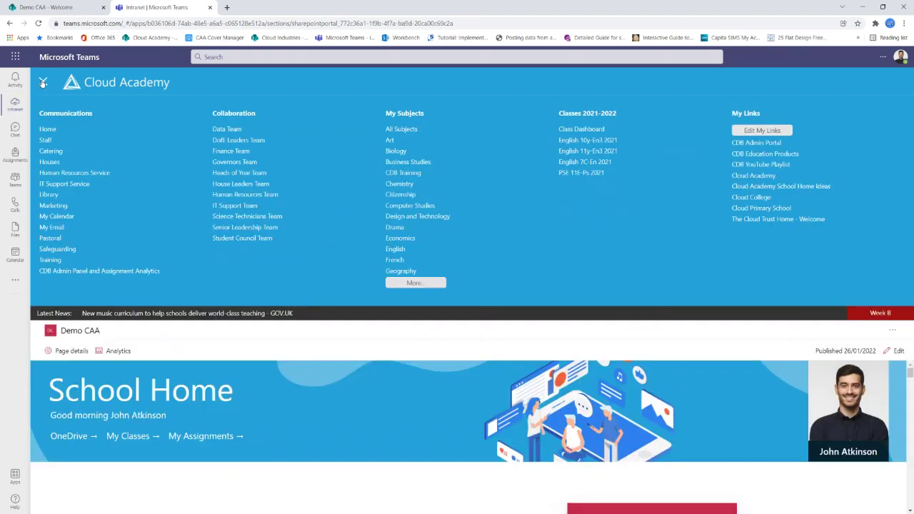
{"action": "left_click", "coordinate": [42, 83]}
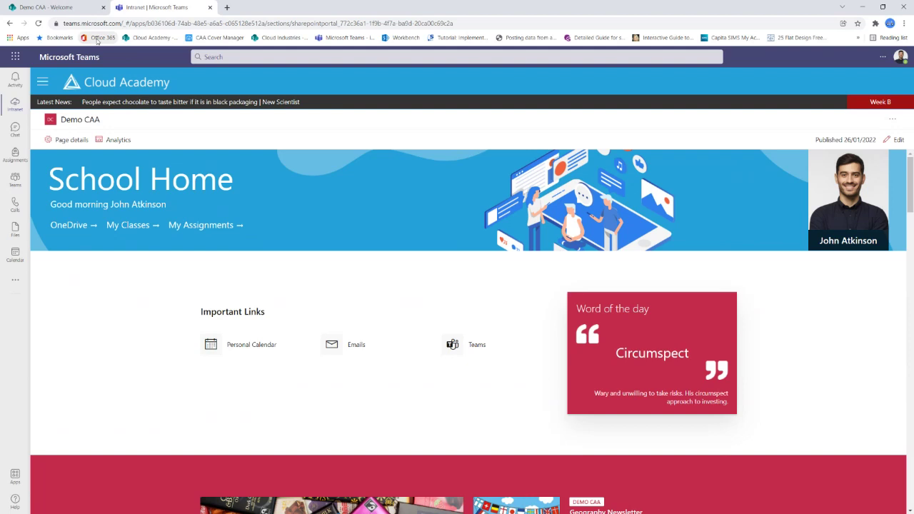
Step: Switch back to the SharePoint intranet and open The Cloud Trust Home site from Cloud Academy's My Links
{"action": "left_click", "coordinate": [72, 8]}
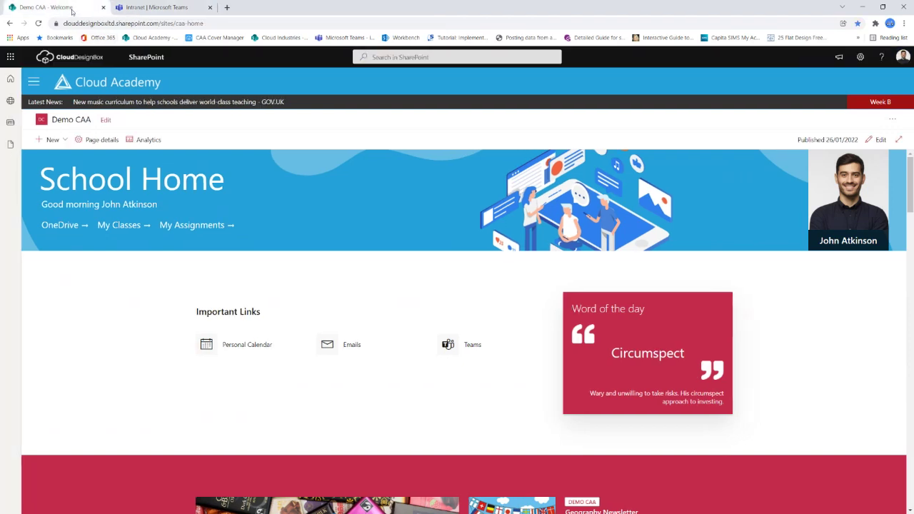
{"action": "left_click", "coordinate": [32, 83]}
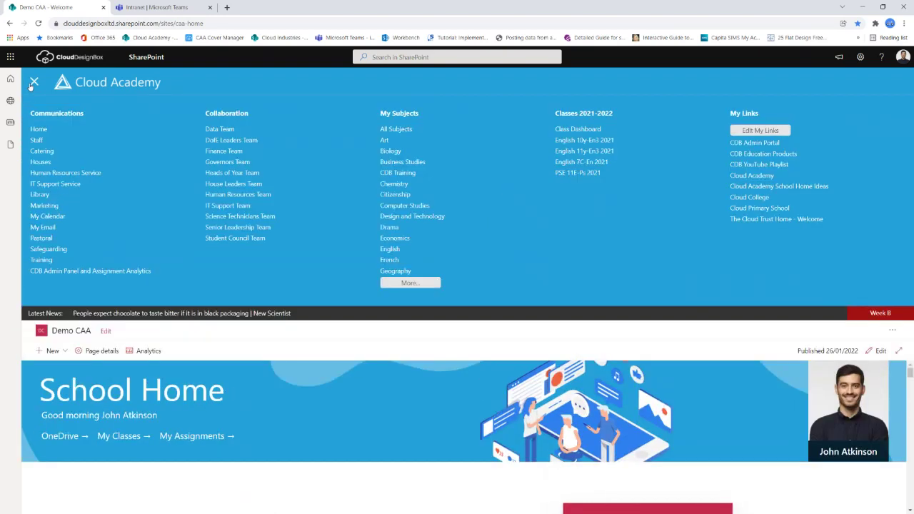
{"action": "left_click", "coordinate": [757, 223]}
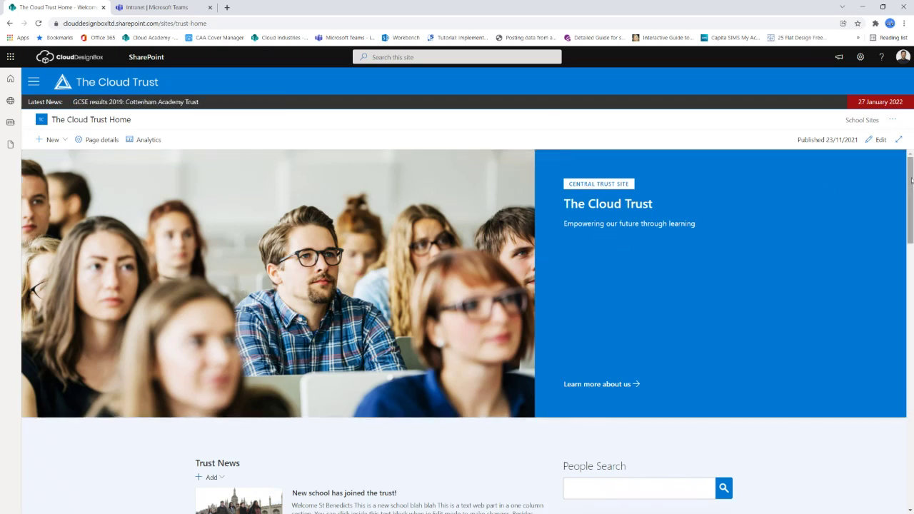
Step: Review The Cloud Trust home page down to its policies and forms section, and display the trust's navigation links
{"action": "left_click_drag", "start_coordinate": [911, 181], "coordinate": [909, 239]}
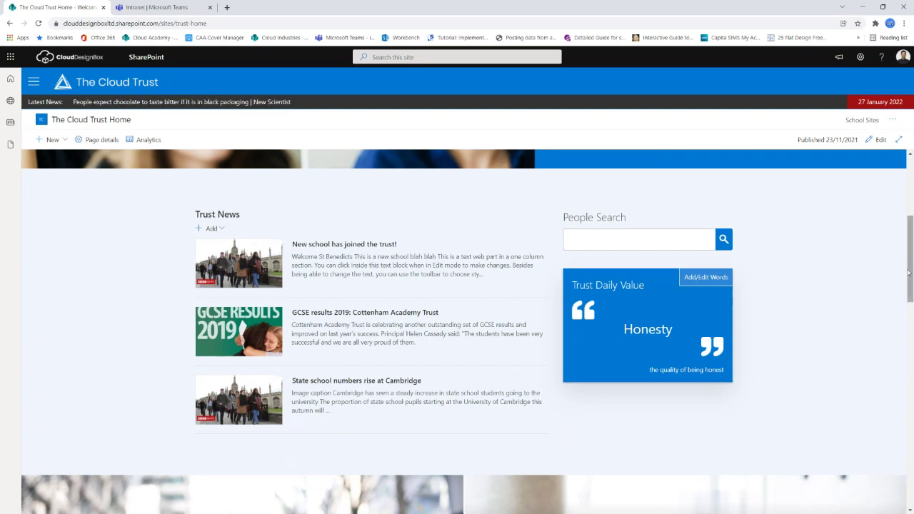
{"action": "left_click_drag", "start_coordinate": [910, 272], "coordinate": [898, 348]}
{"action": "scroll", "coordinate": [898, 348], "scroll_direction": "down", "scroll_amount": 2}
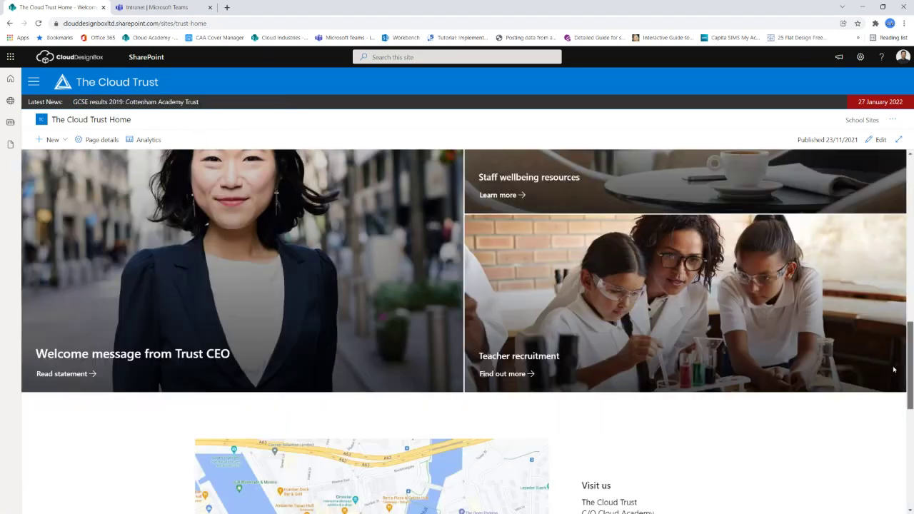
{"action": "left_click_drag", "start_coordinate": [911, 336], "coordinate": [911, 425]}
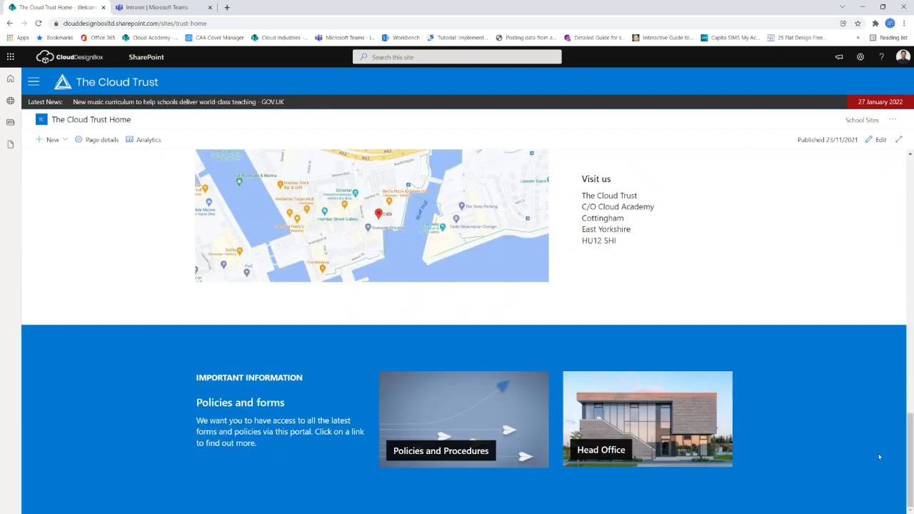
{"action": "left_click_drag", "start_coordinate": [910, 461], "coordinate": [909, 202]}
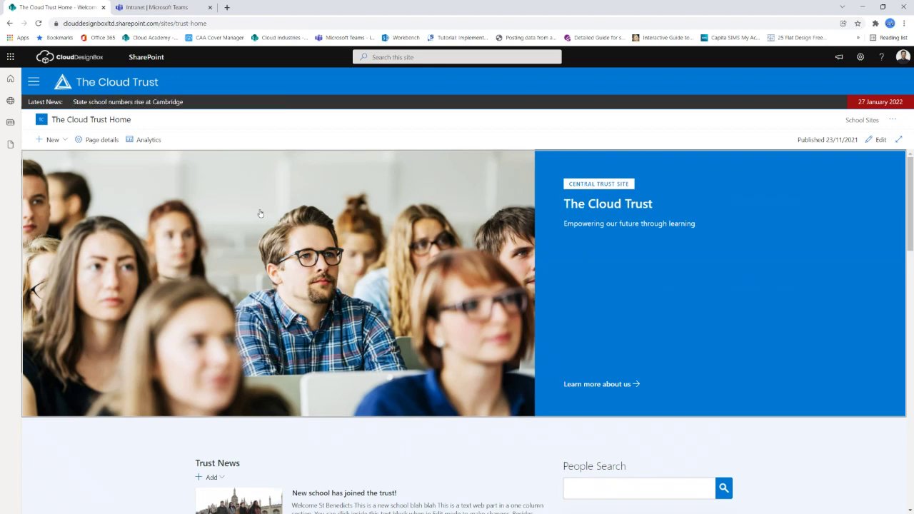
{"action": "left_click", "coordinate": [33, 83]}
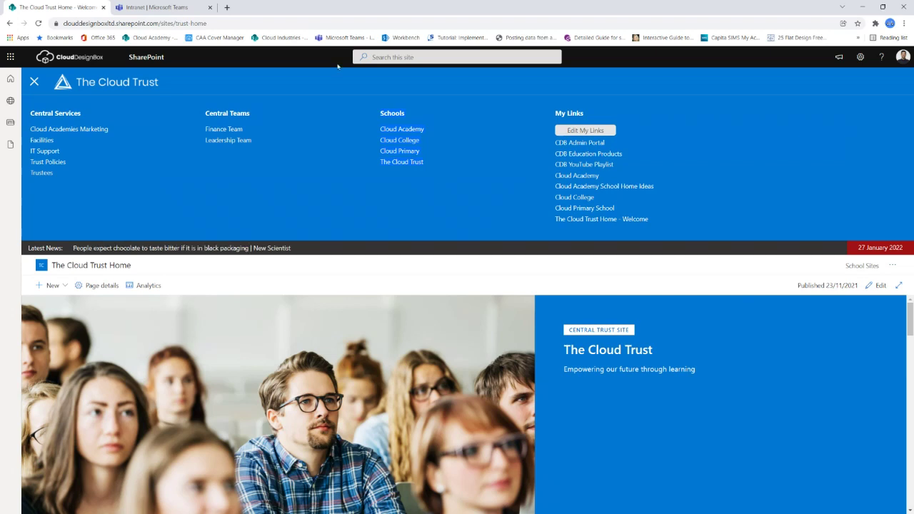
Step: Search Google for "cloud design box" in a new browser tab and open the company's website
{"action": "left_click", "coordinate": [227, 9]}
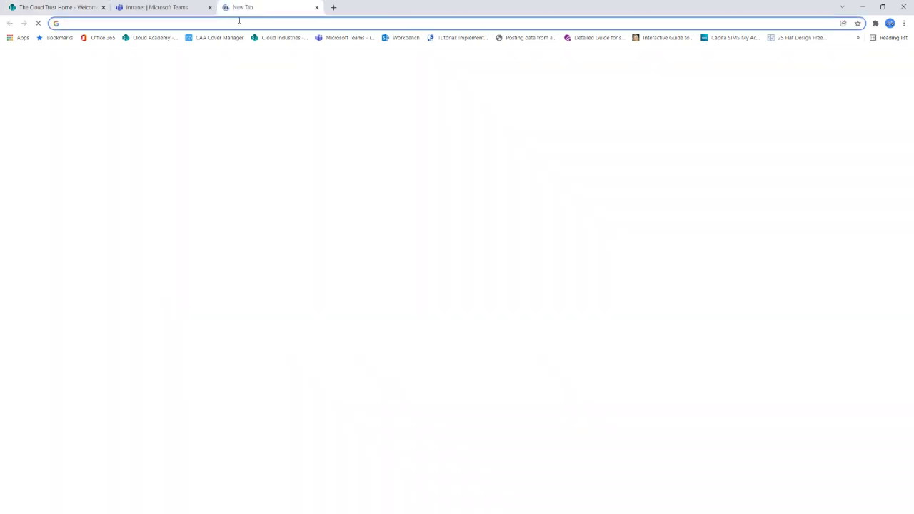
{"action": "type", "text": "cloud design box"}
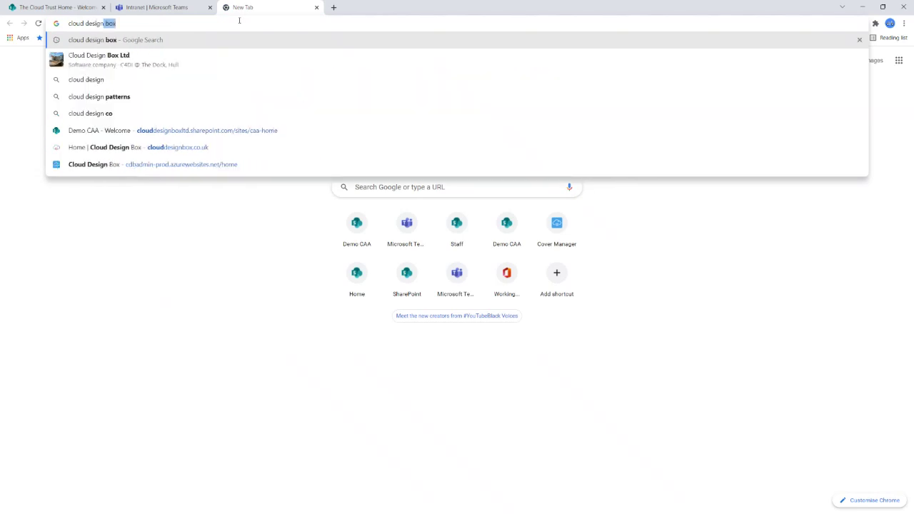
{"action": "key", "text": "Return"}
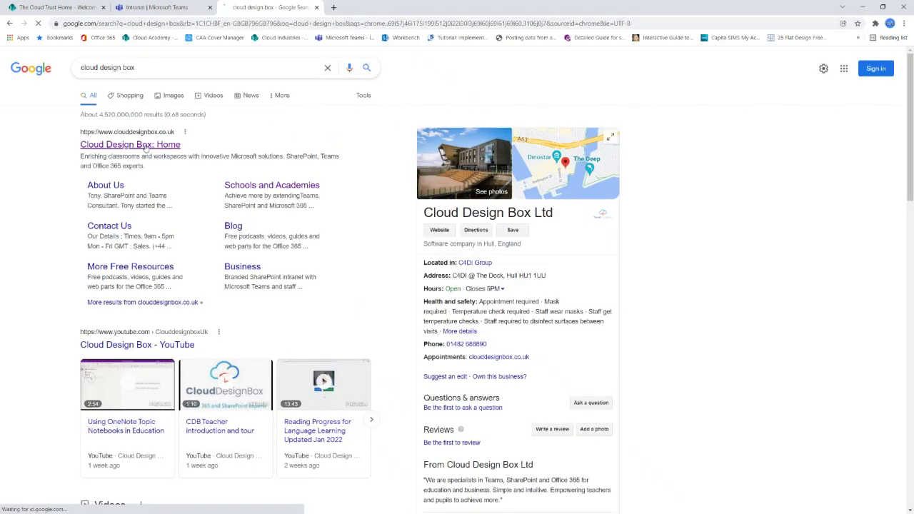
{"action": "left_click", "coordinate": [162, 145]}
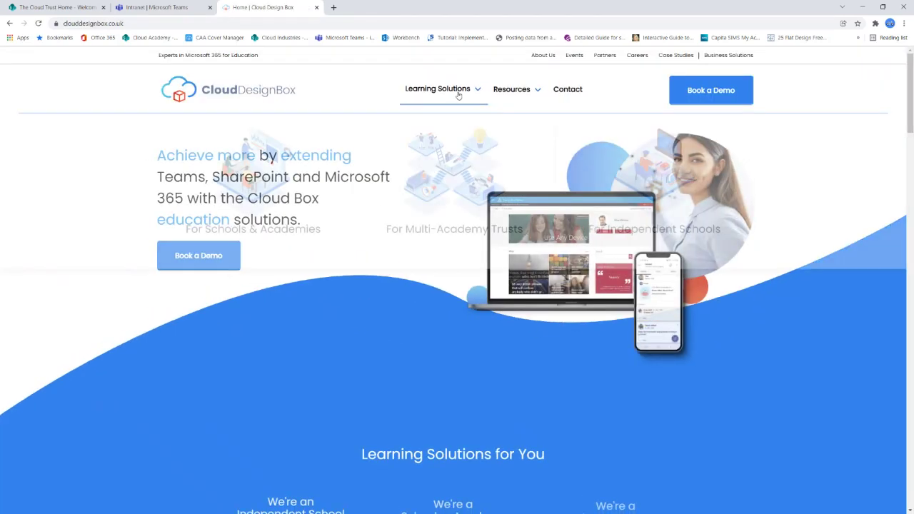
Step: Open the learning solutions page for multi-academy trusts and compare the features of Cloud Box Silver, Gold and Platinum
{"action": "mouse_move", "coordinate": [460, 90]}
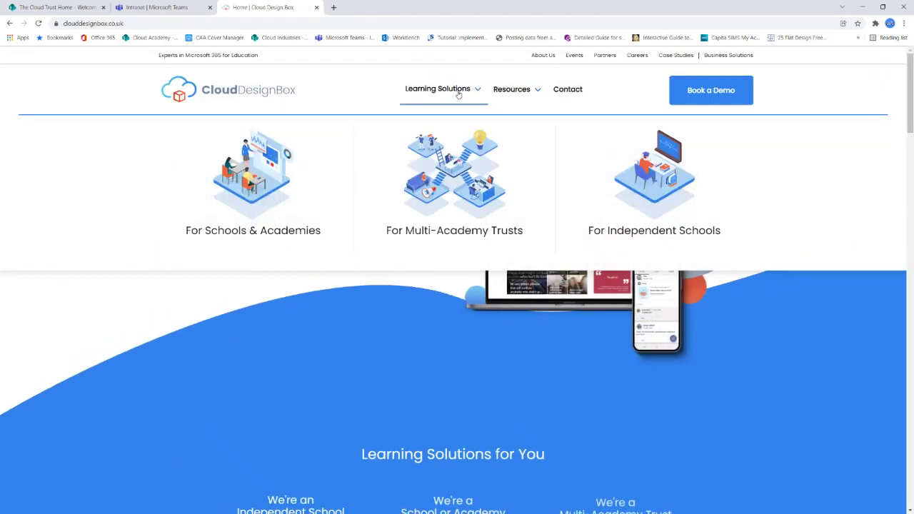
{"action": "left_click", "coordinate": [455, 193]}
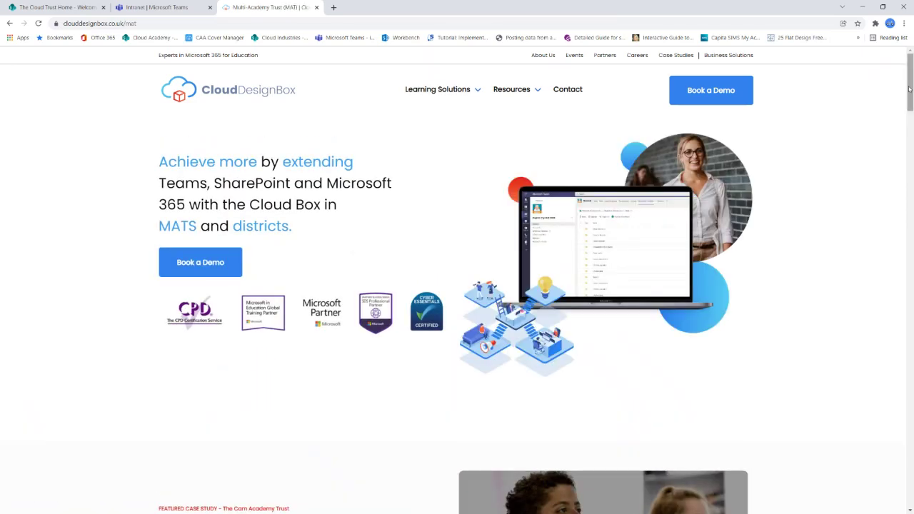
{"action": "left_click_drag", "start_coordinate": [910, 85], "coordinate": [910, 430]}
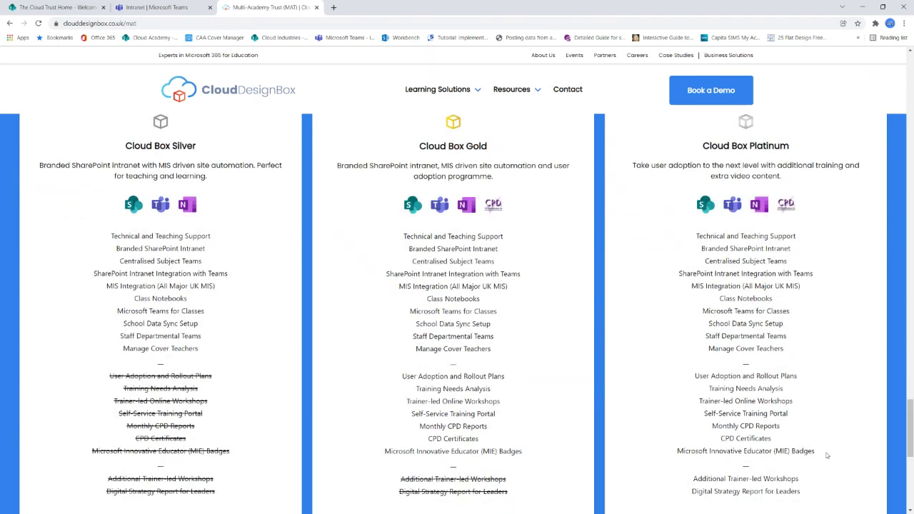
{"action": "left_click_drag", "start_coordinate": [815, 453], "coordinate": [118, 228]}
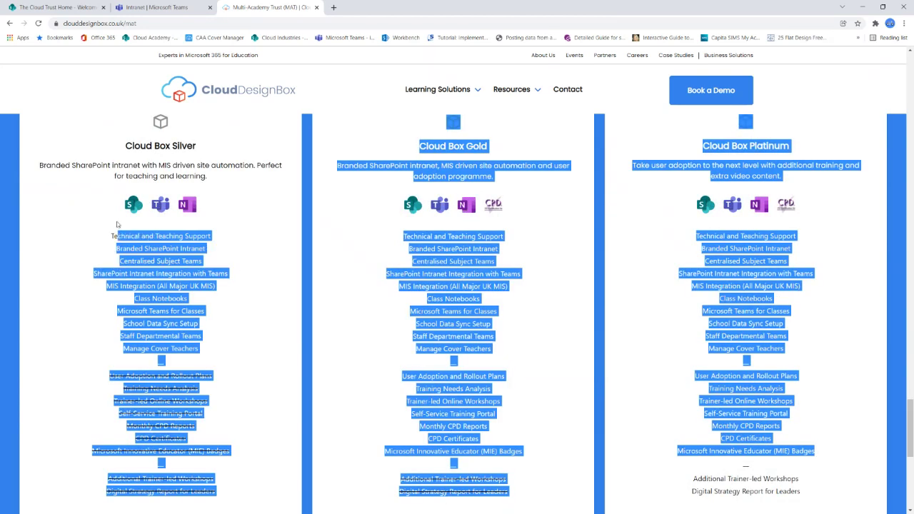
{"action": "left_click", "coordinate": [530, 203]}
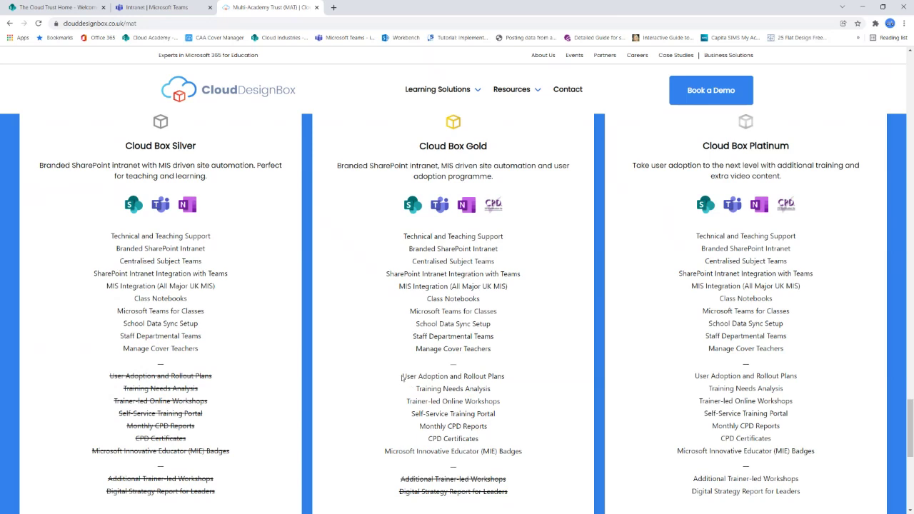
Step: Highlight Cloud Box Gold's features from User Adoption and Rollout Plans down to Microsoft Innovative Educator (MIE) Badges
{"action": "left_click_drag", "start_coordinate": [403, 377], "coordinate": [528, 451]}
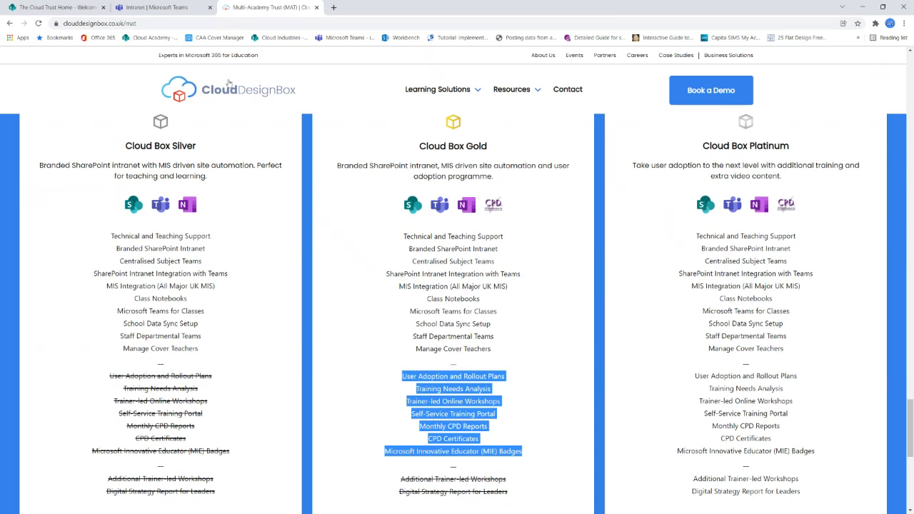
Step: Switch back to the SharePoint intranet, load the Cloud Academy home site and open its Training site
{"action": "left_click", "coordinate": [75, 13]}
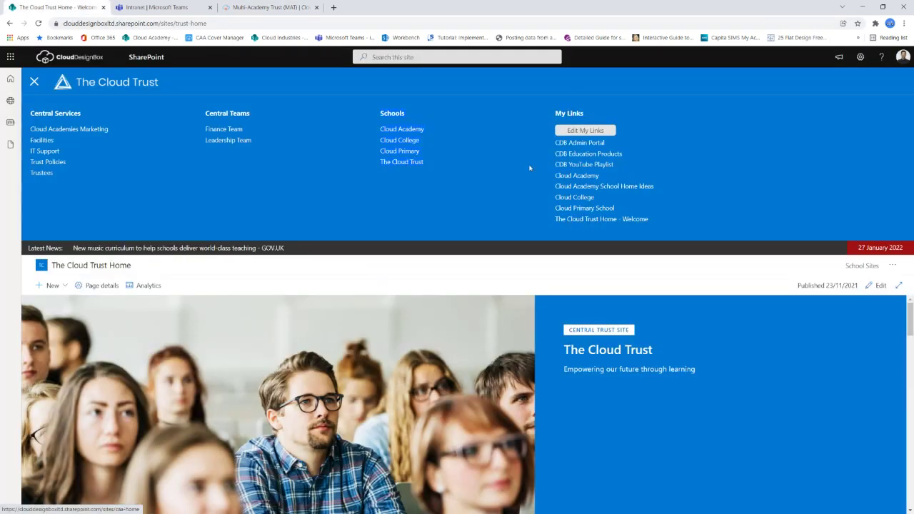
{"action": "left_click", "coordinate": [412, 131]}
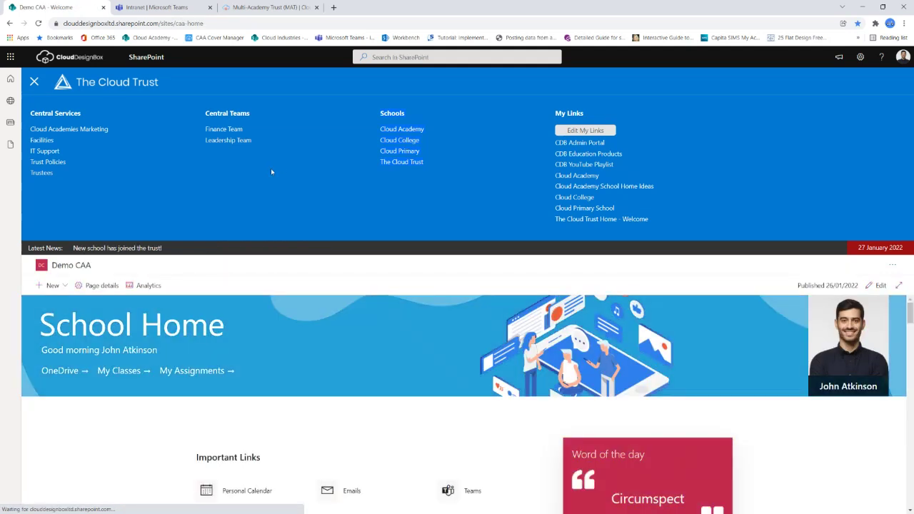
{"action": "left_click", "coordinate": [217, 27]}
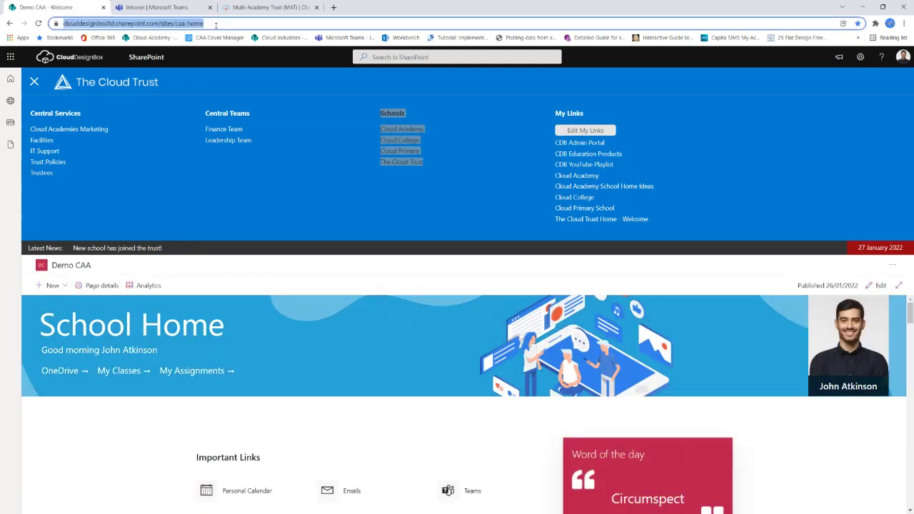
{"action": "key", "text": "Return"}
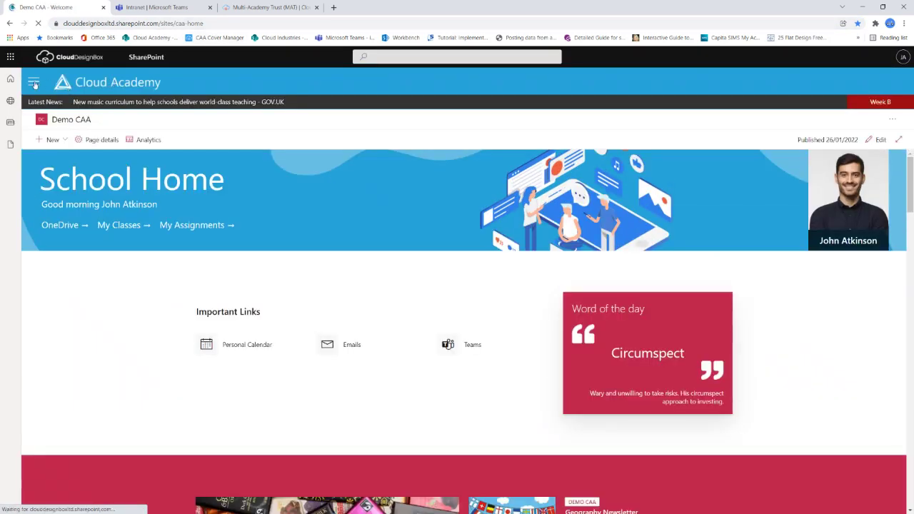
{"action": "left_click", "coordinate": [34, 82]}
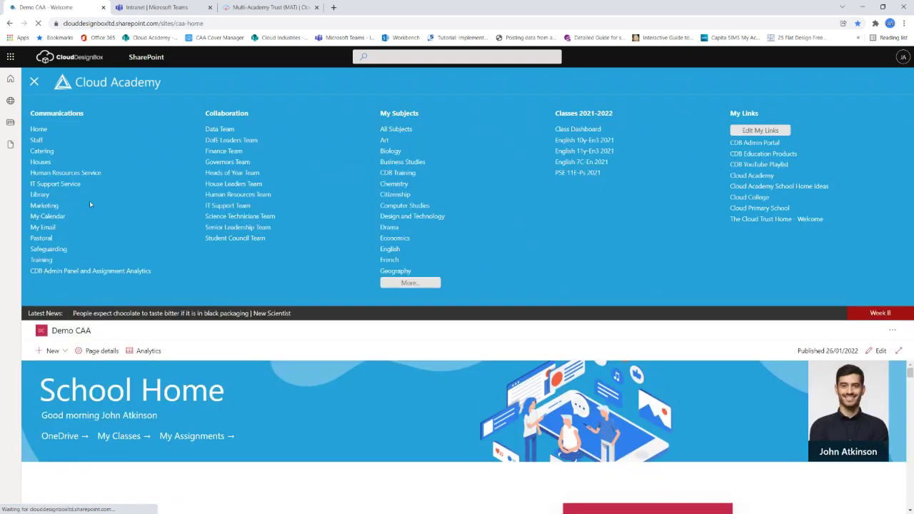
{"action": "left_click", "coordinate": [41, 260]}
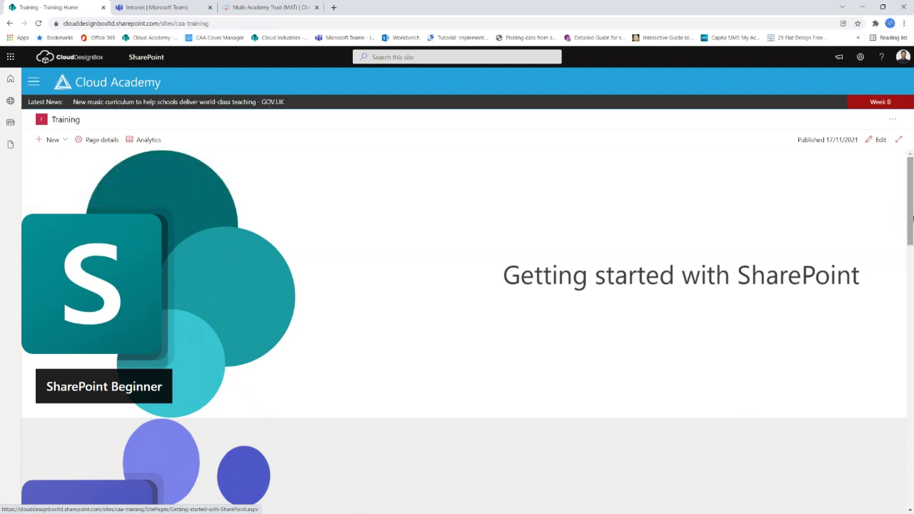
Step: Open the Getting started with SharePoint training page and review it down to the CPD Certification quiz
{"action": "left_click_drag", "start_coordinate": [912, 212], "coordinate": [857, 200]}
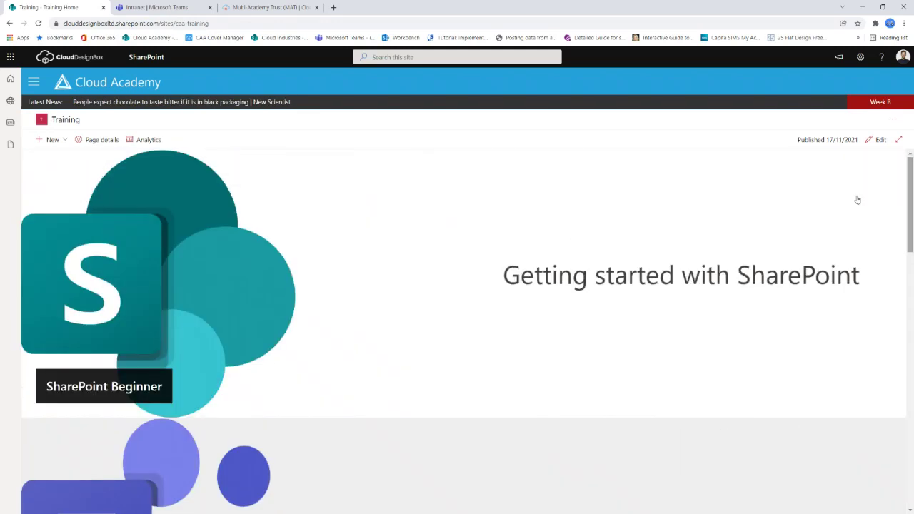
{"action": "left_click", "coordinate": [557, 270]}
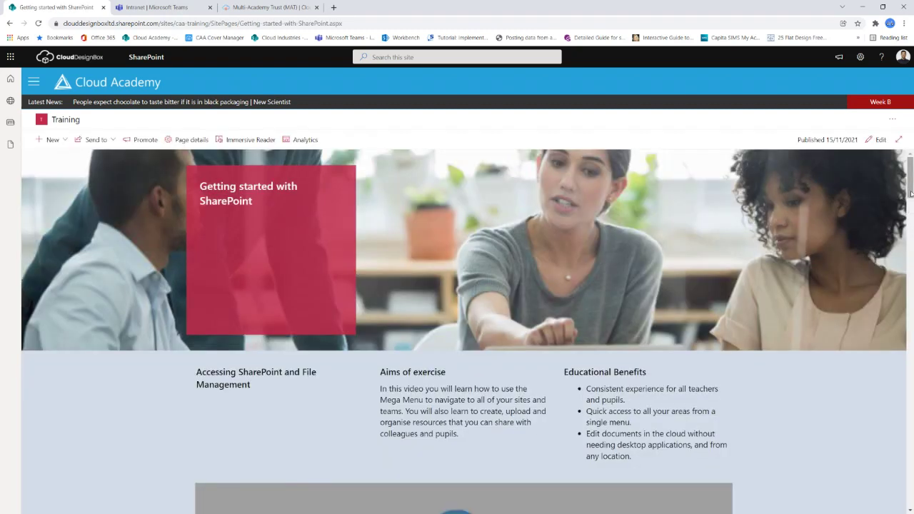
{"action": "scroll", "coordinate": [579, 364], "scroll_direction": "down", "scroll_amount": 3}
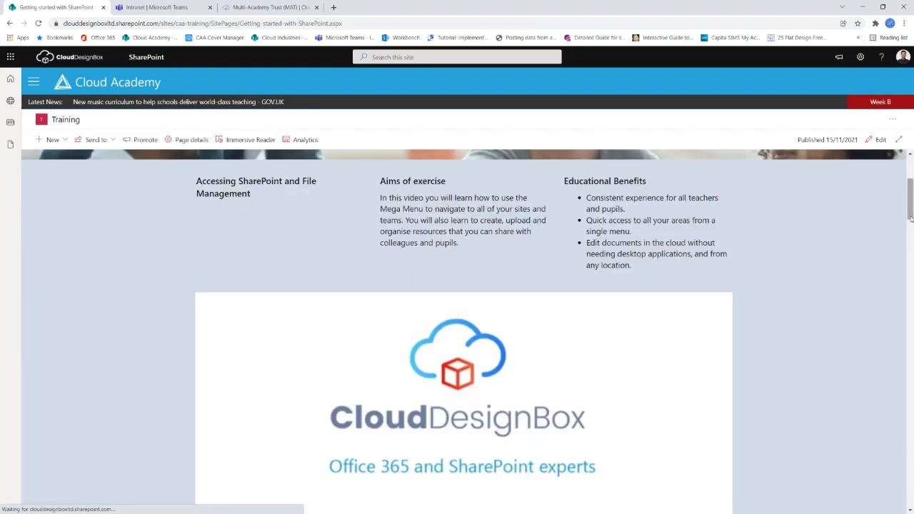
{"action": "left_click_drag", "start_coordinate": [912, 214], "coordinate": [913, 493]}
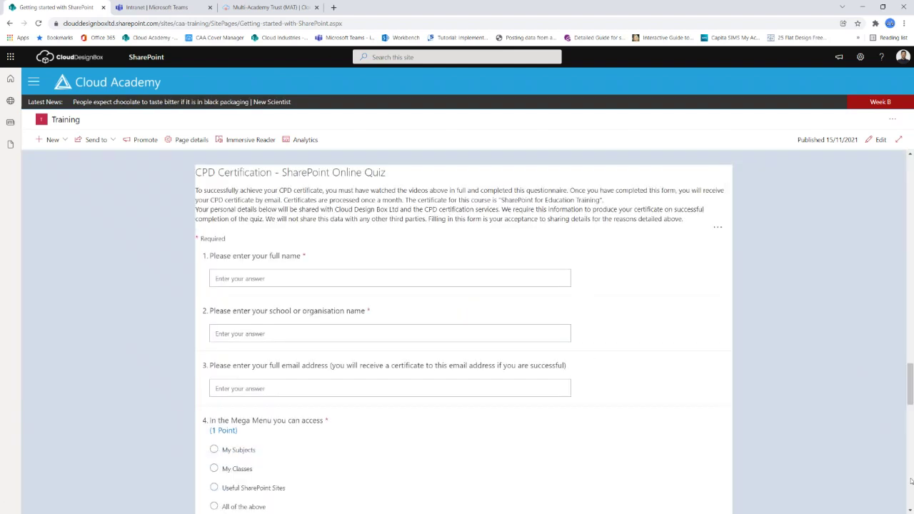
{"action": "left_click_drag", "start_coordinate": [913, 399], "coordinate": [913, 397]}
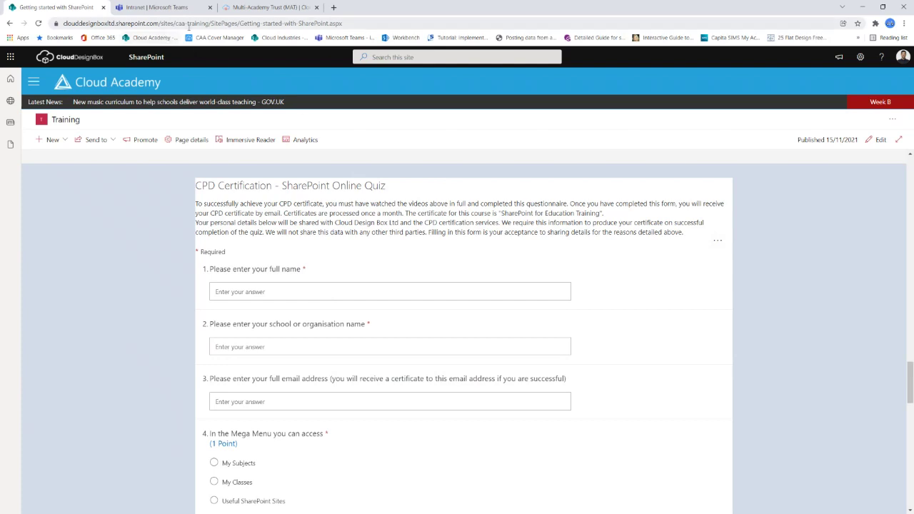
Step: Return to the package comparison and highlight CPD Certificates and Microsoft Innovative Educator (MIE) Badges under Cloud Box Gold
{"action": "left_click", "coordinate": [241, 15]}
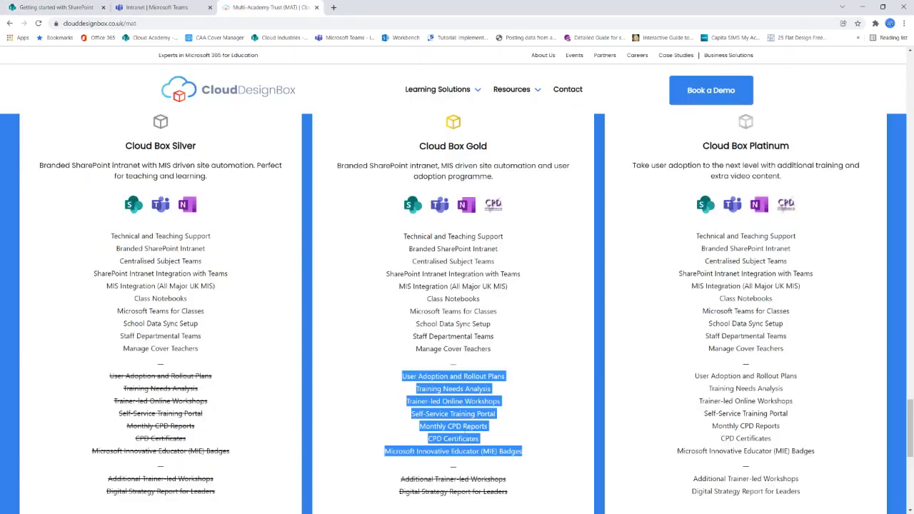
{"action": "left_click", "coordinate": [530, 455]}
{"action": "left_click_drag", "start_coordinate": [531, 456], "coordinate": [428, 444]}
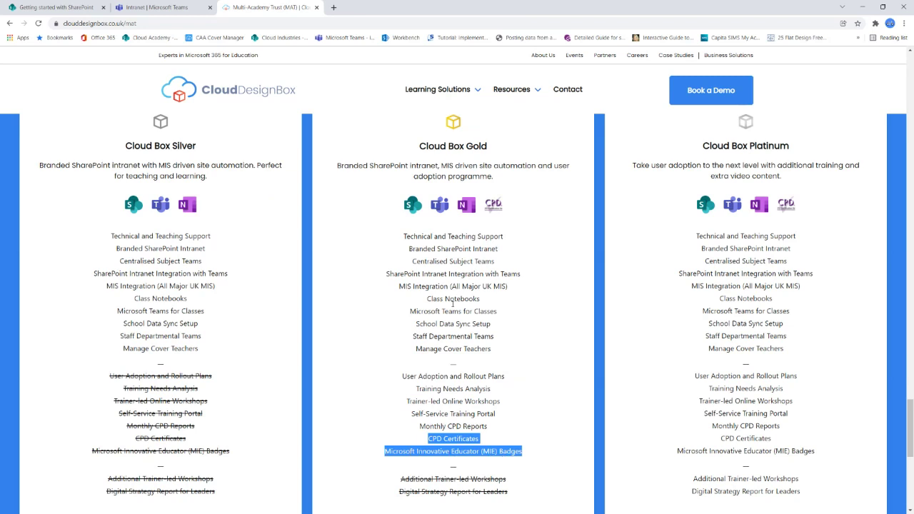
{"action": "scroll", "coordinate": [464, 361], "scroll_direction": "up", "scroll_amount": 1}
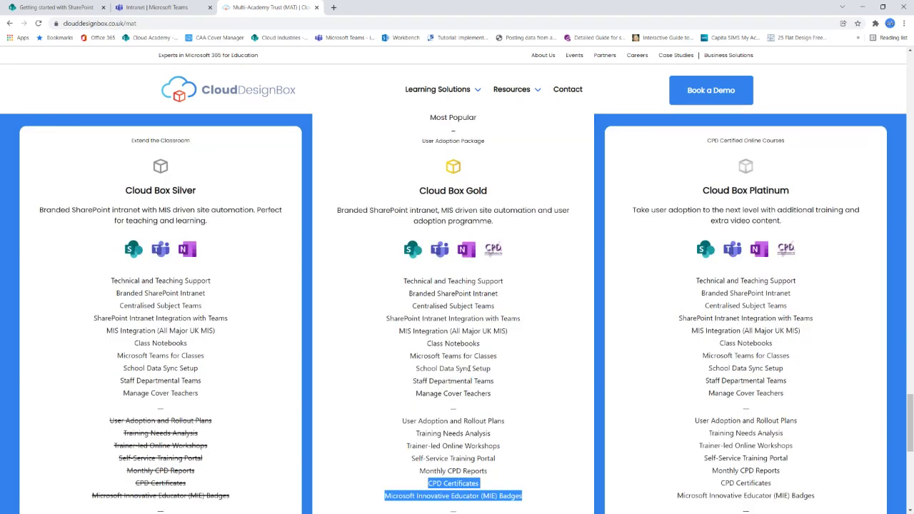
{"action": "scroll", "coordinate": [470, 366], "scroll_direction": "down", "scroll_amount": 1}
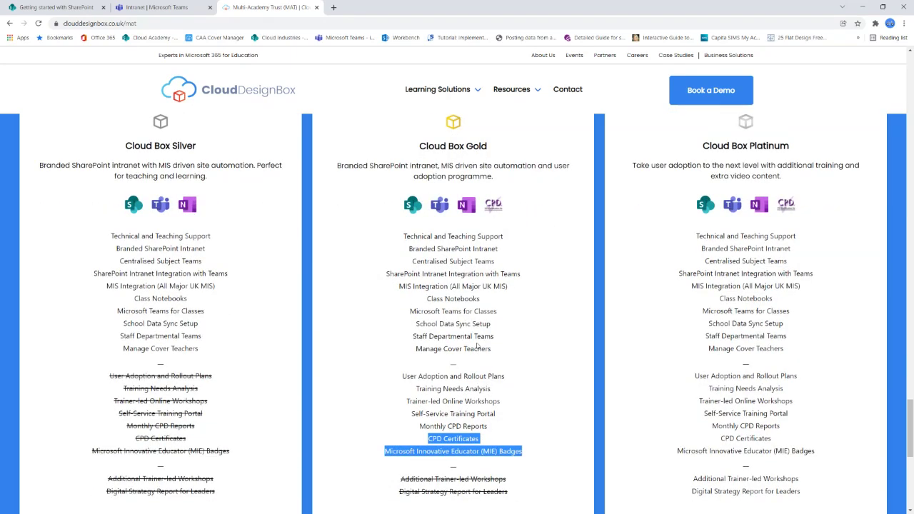
{"action": "left_click", "coordinate": [480, 347]}
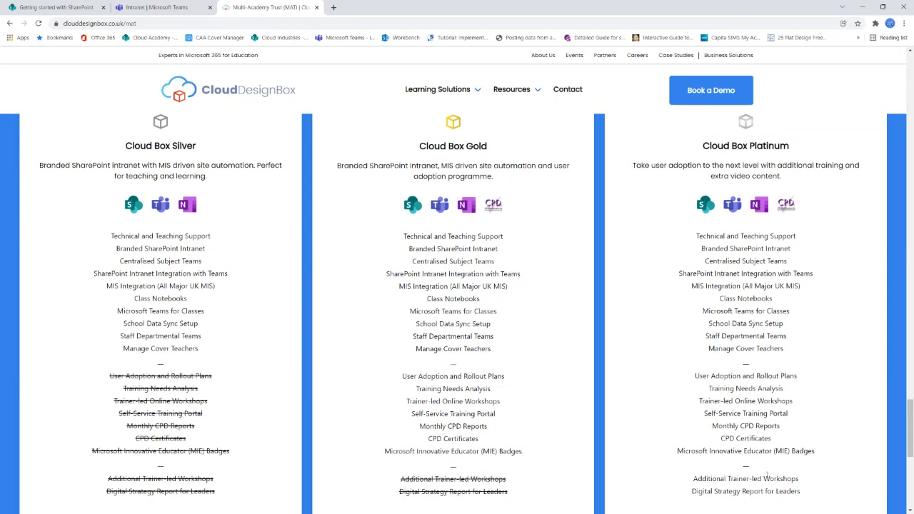
Step: Highlight Additional Trainer-led Workshops and Digital Strategy Report for Leaders under Cloud Box Platinum, then clear the highlight
{"action": "left_click_drag", "start_coordinate": [804, 495], "coordinate": [694, 479]}
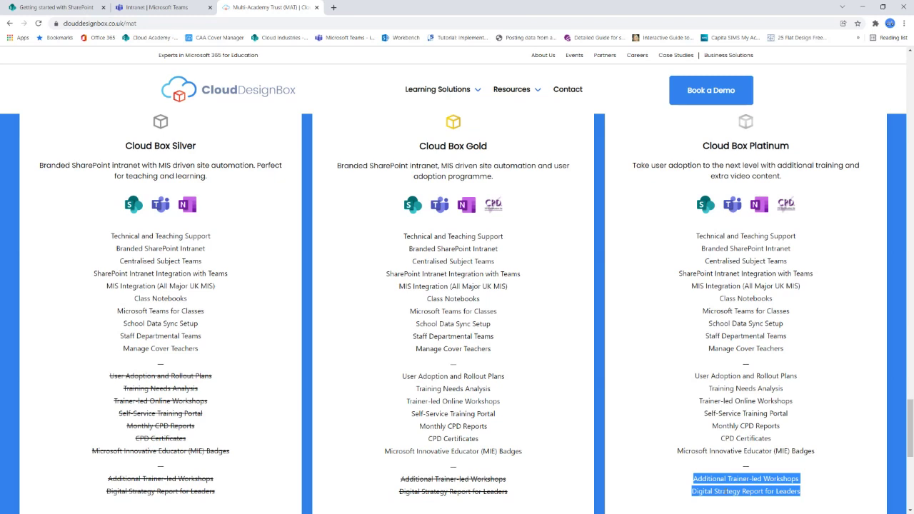
{"action": "left_click", "coordinate": [523, 369]}
{"action": "scroll", "coordinate": [523, 369], "scroll_direction": "up", "scroll_amount": 1}
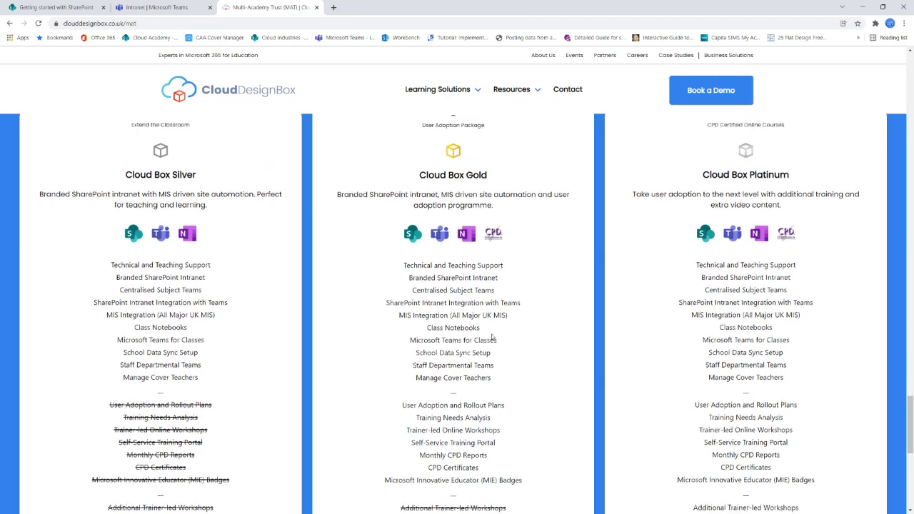
Step: Go back to the Cloud Academy intranet's School Home page in SharePoint
{"action": "left_click", "coordinate": [70, 9]}
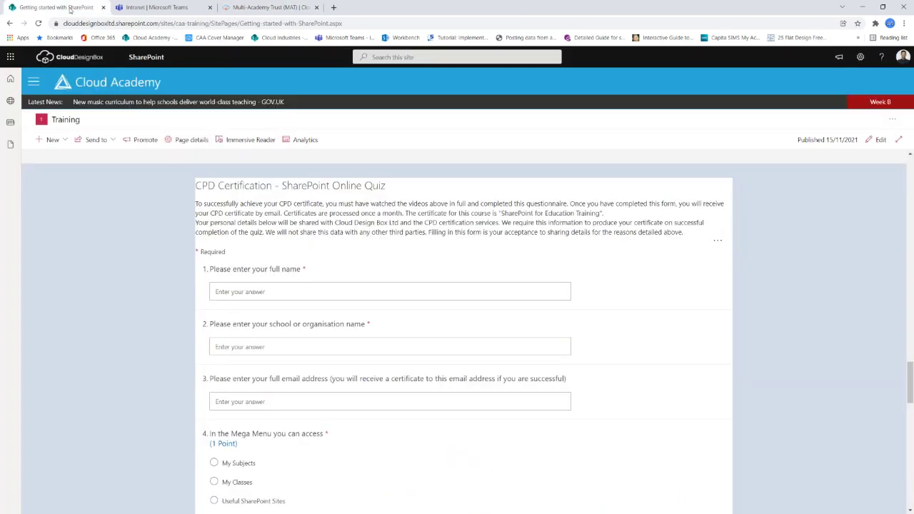
{"action": "left_click", "coordinate": [94, 85]}
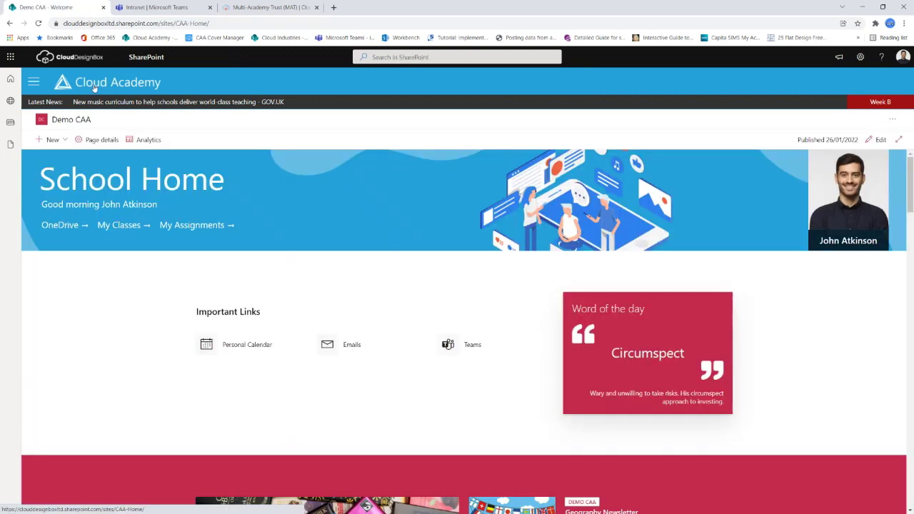
Step: Switch to Microsoft Teams and open the English 11y-En3 2021 class page from the Cloud Academy intranet's class links
{"action": "left_click", "coordinate": [155, 9]}
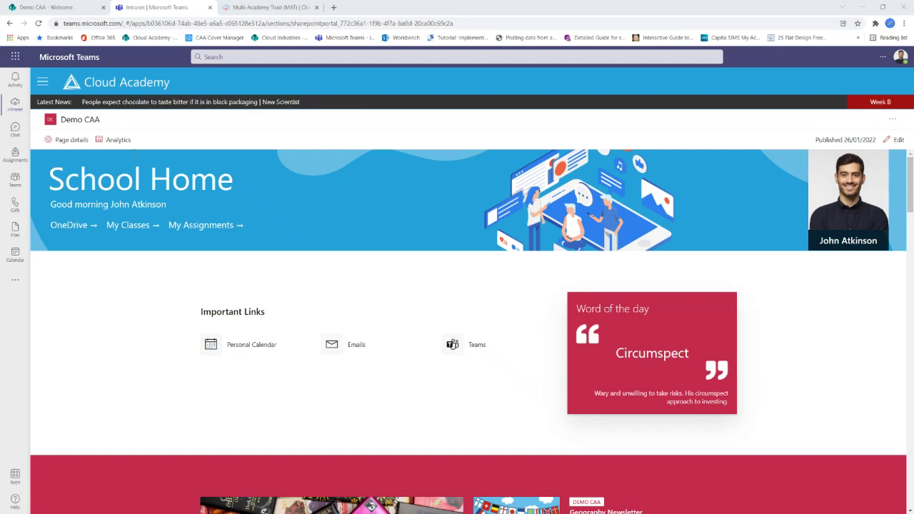
{"action": "left_click", "coordinate": [44, 85]}
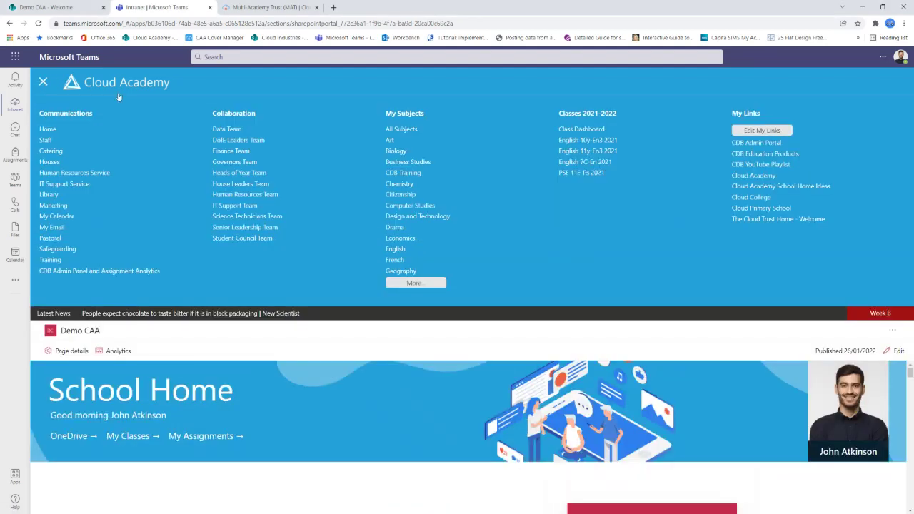
{"action": "left_click", "coordinate": [581, 156]}
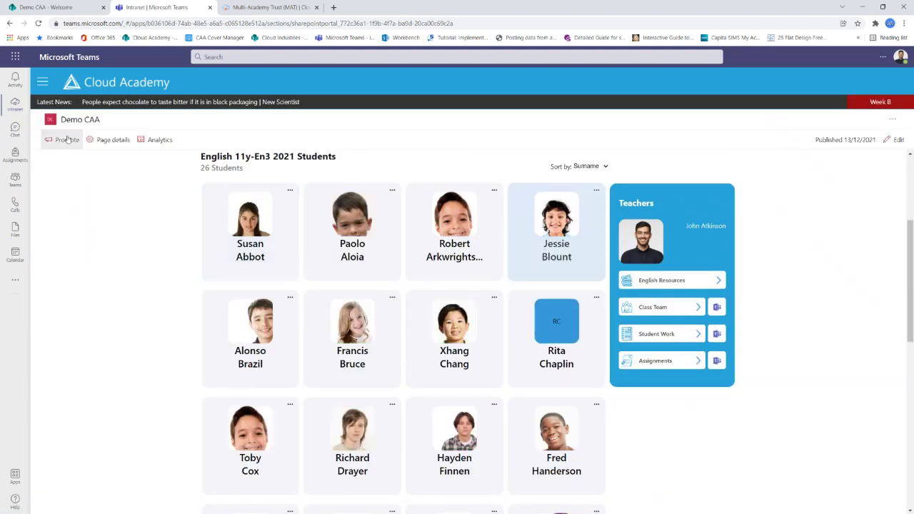
Step: Display all teams and open the English 11y-En3 2021 class team
{"action": "left_click", "coordinate": [14, 179]}
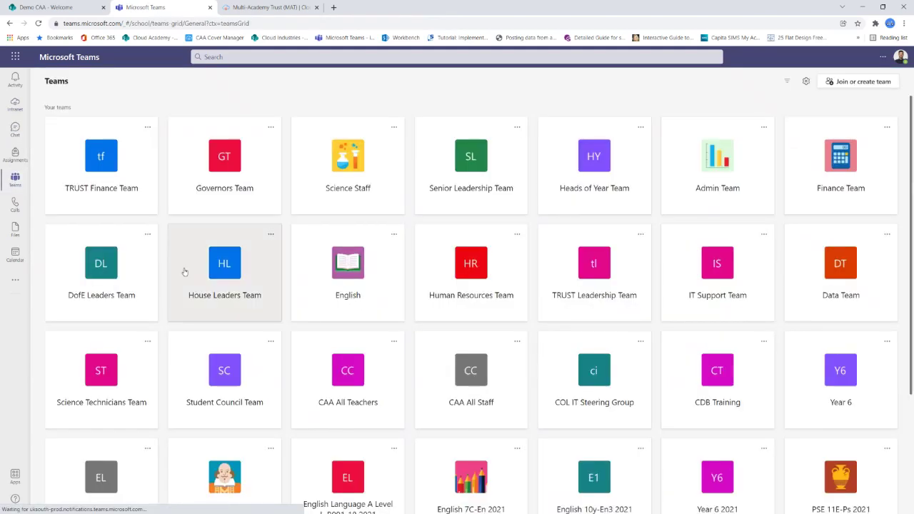
{"action": "scroll", "coordinate": [324, 338], "scroll_direction": "down", "scroll_amount": 1}
{"action": "left_click", "coordinate": [224, 400]}
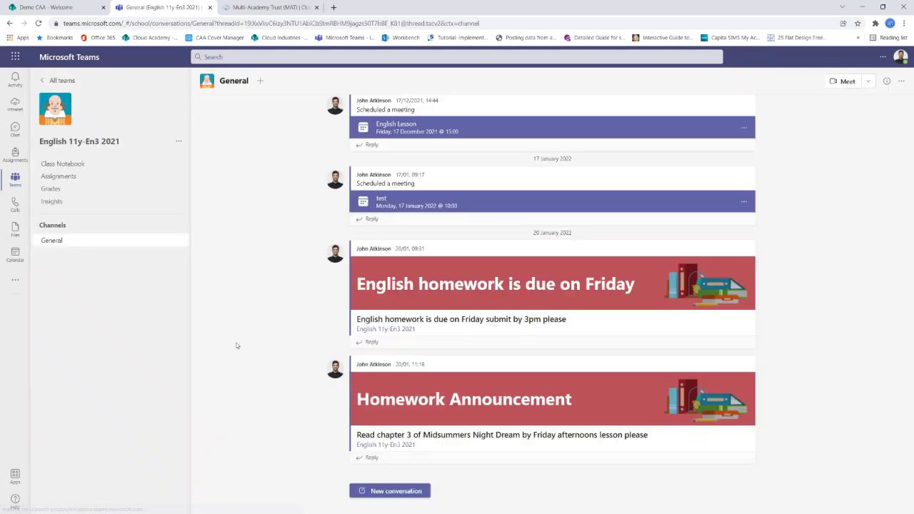